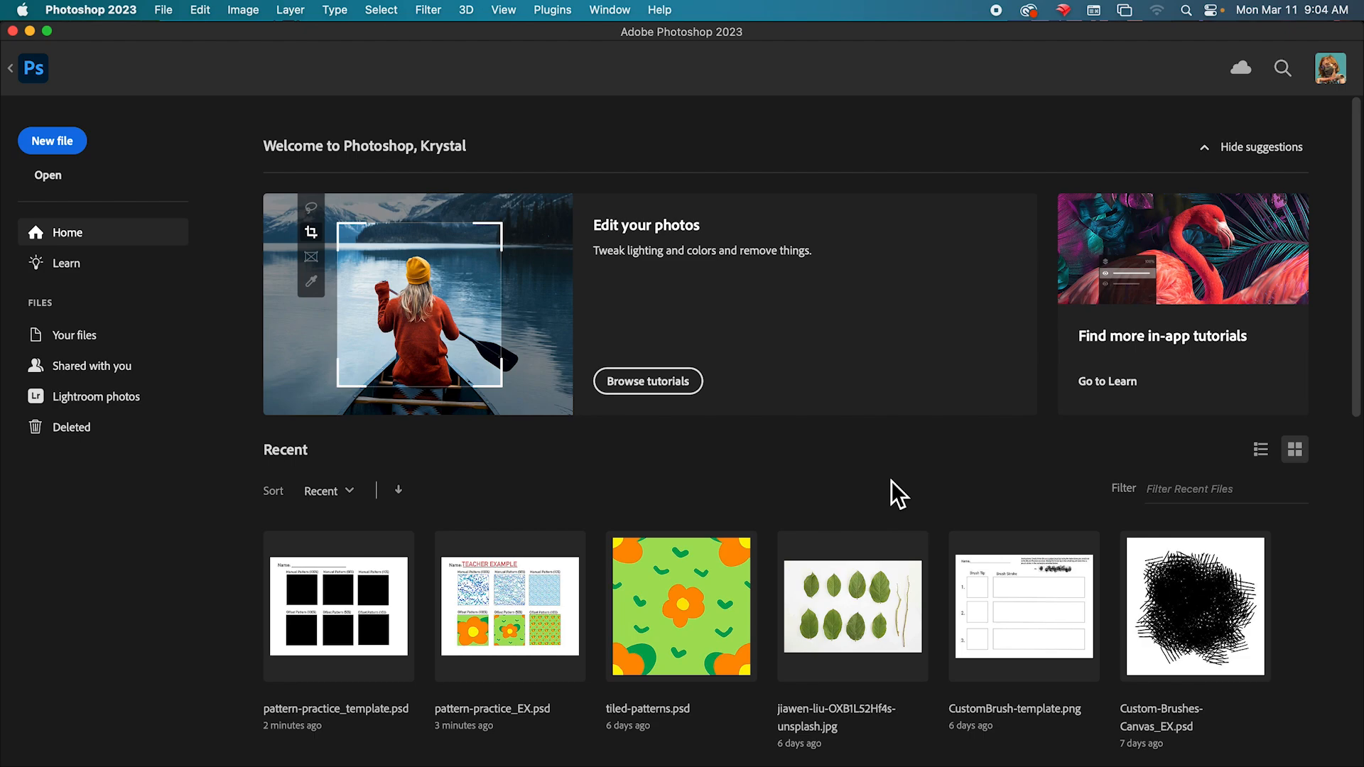
- Create a new document from the Art & Illustration 1000 pixel grid preset, 1000 x 1000 px at 300 ppi
left_click(54, 141)
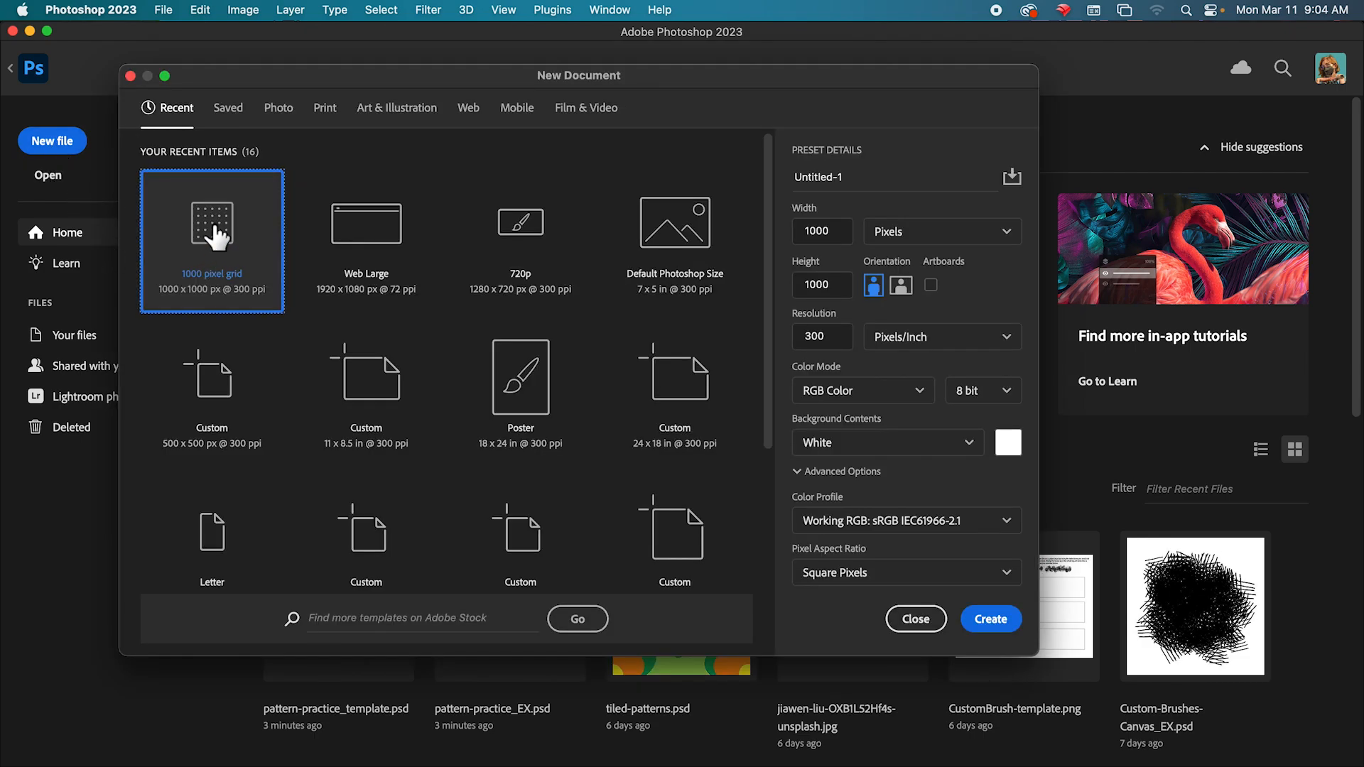
left_click(228, 108)
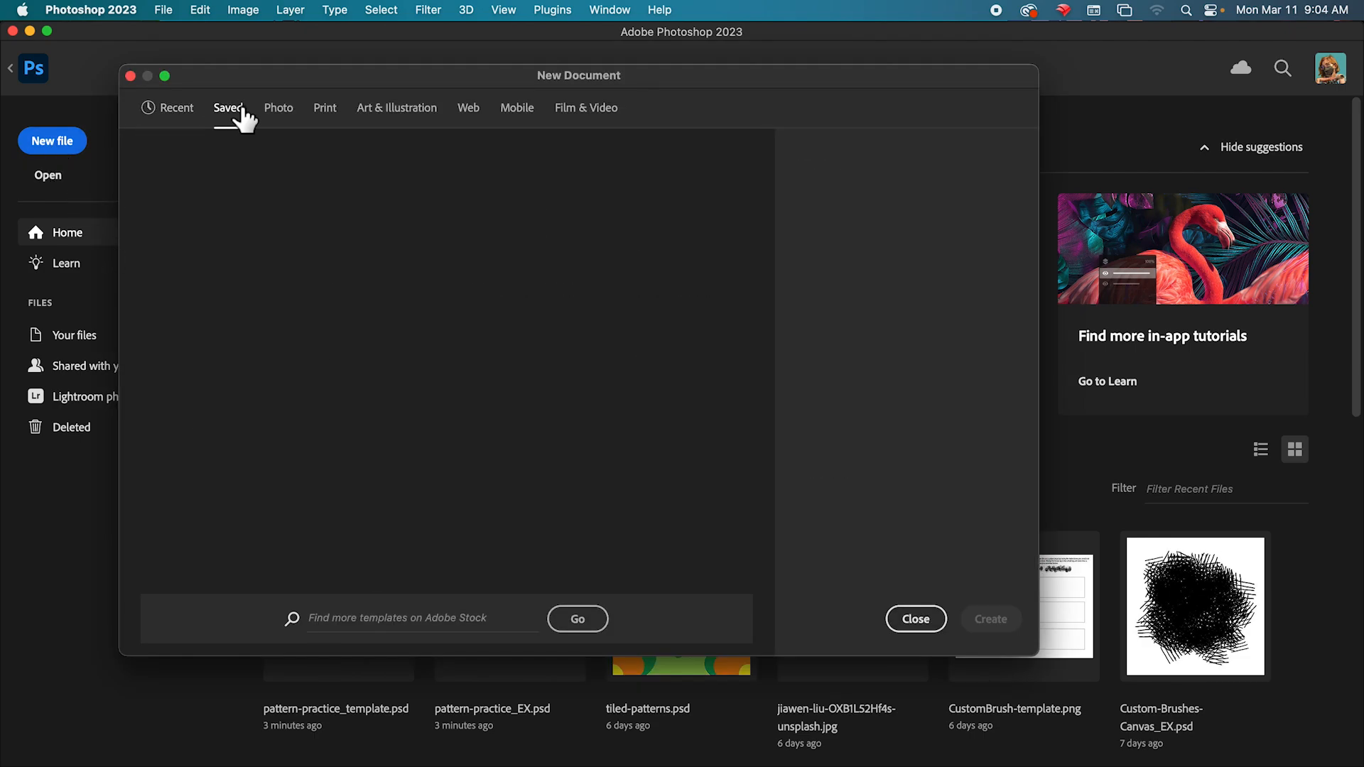
left_click(281, 112)
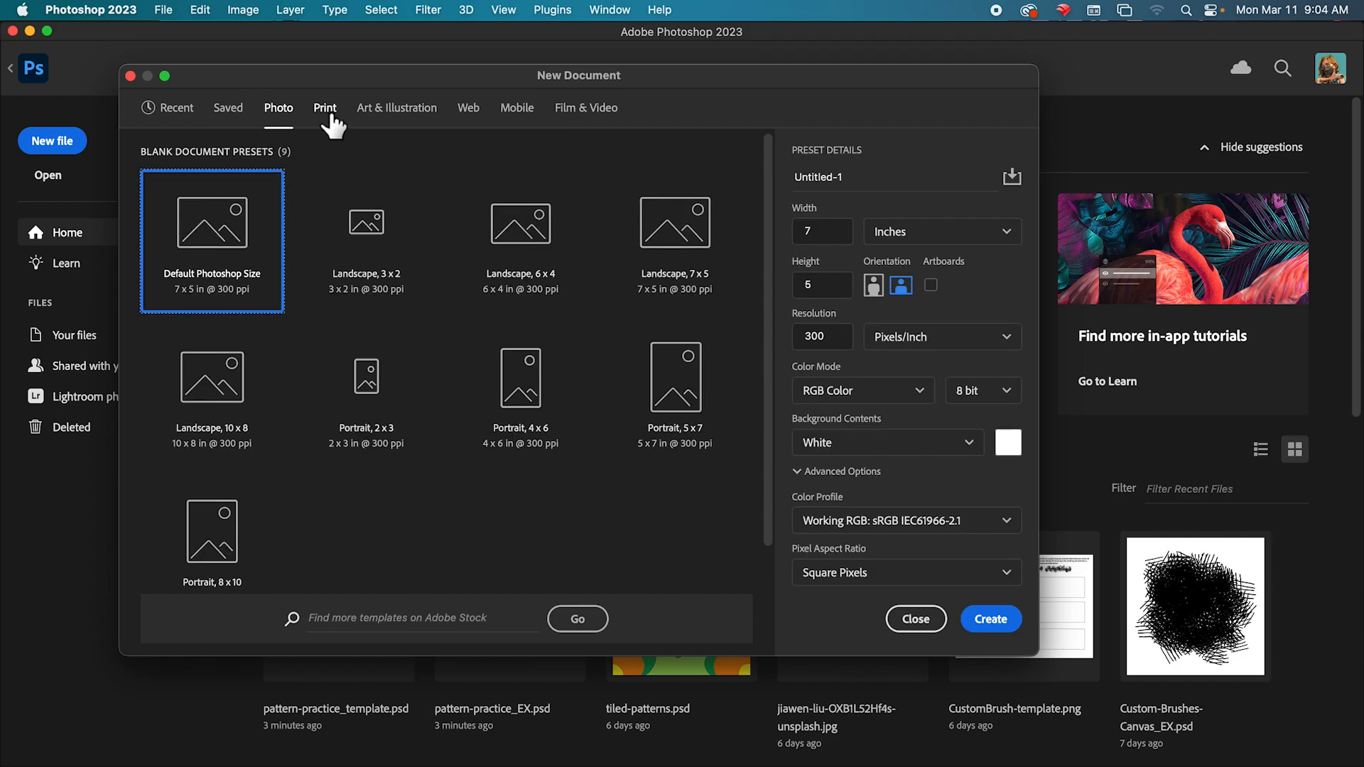
left_click(329, 117)
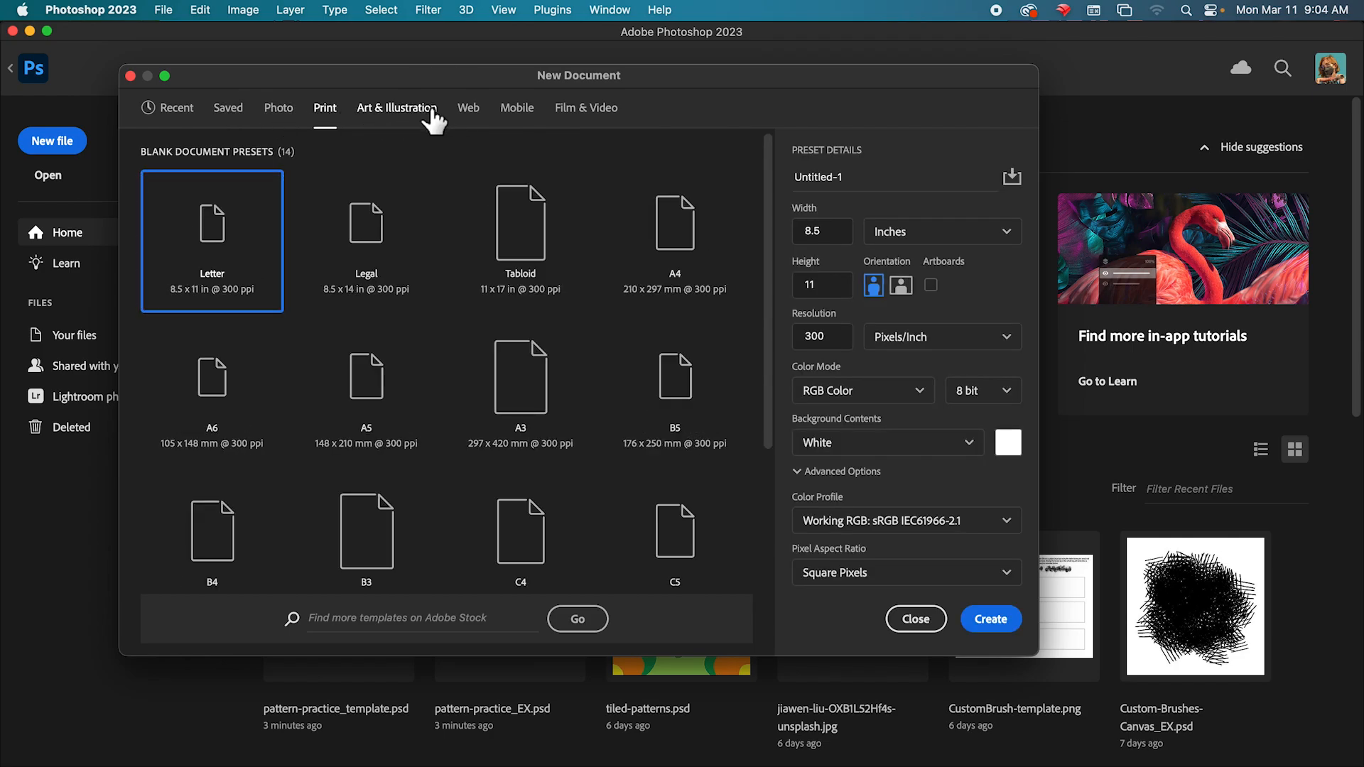
left_click(469, 114)
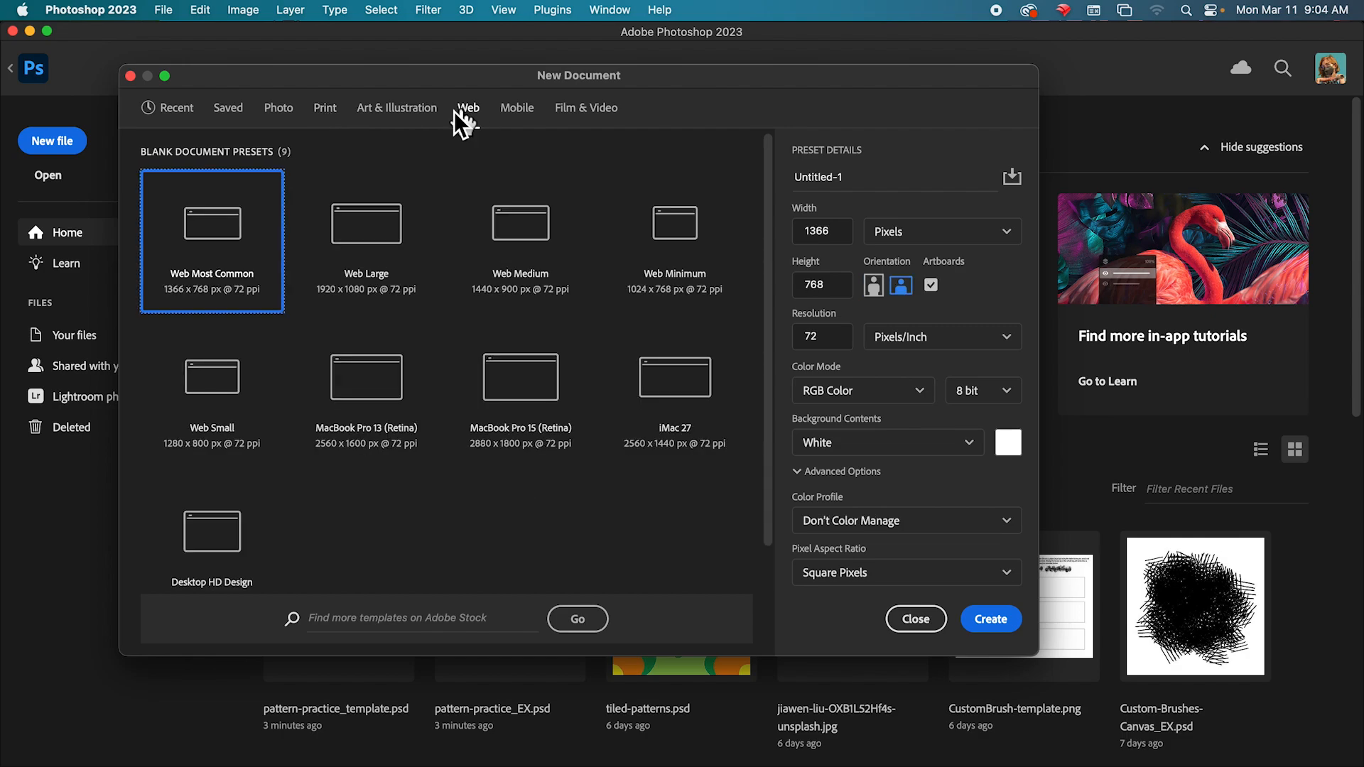
left_click(416, 114)
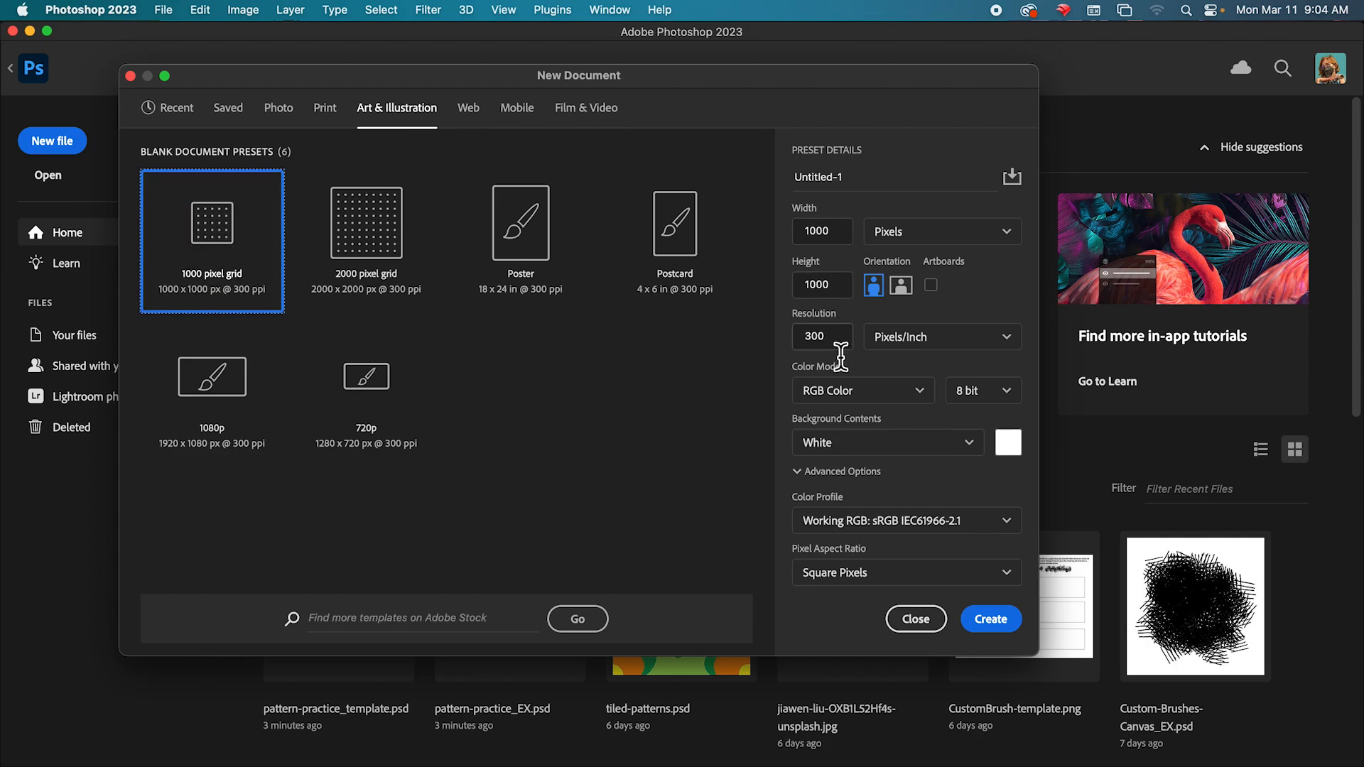
left_click(992, 624)
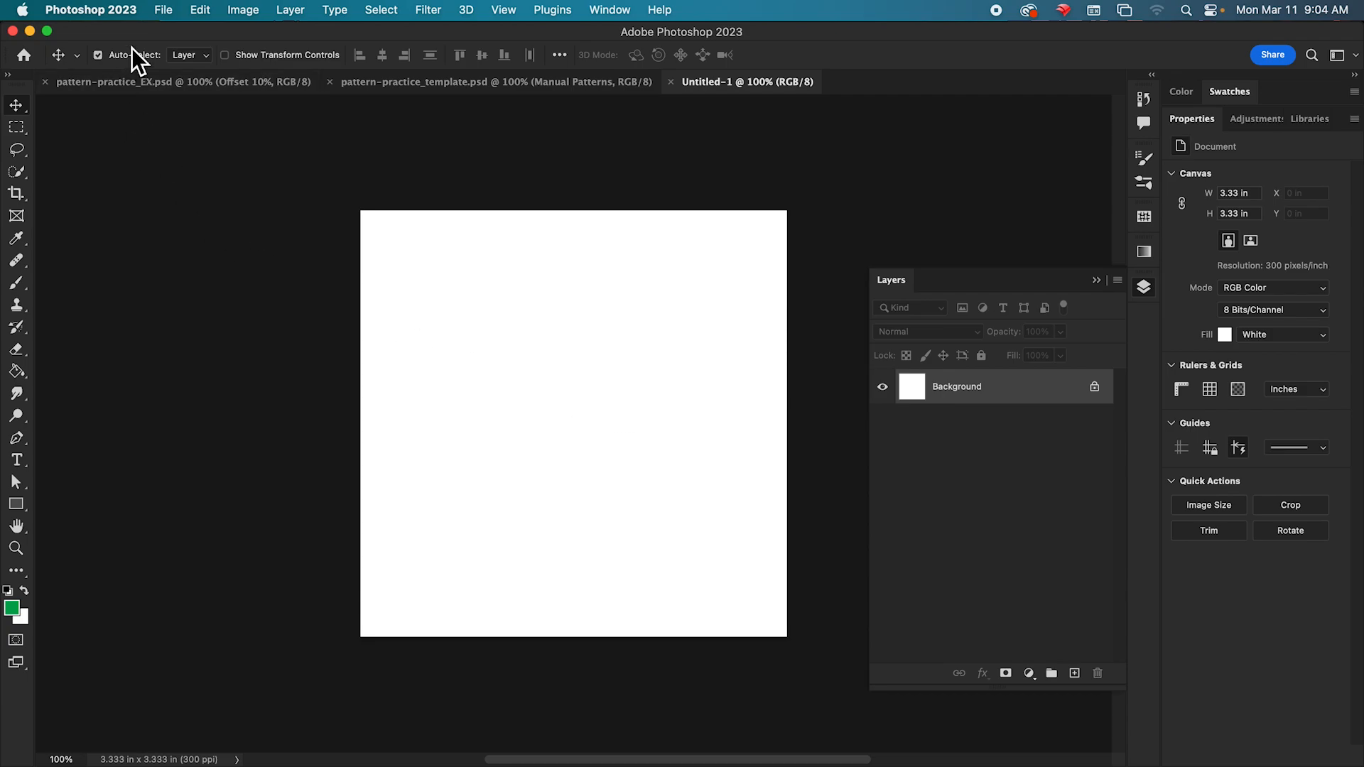
left_click(165, 8)
left_click(209, 196)
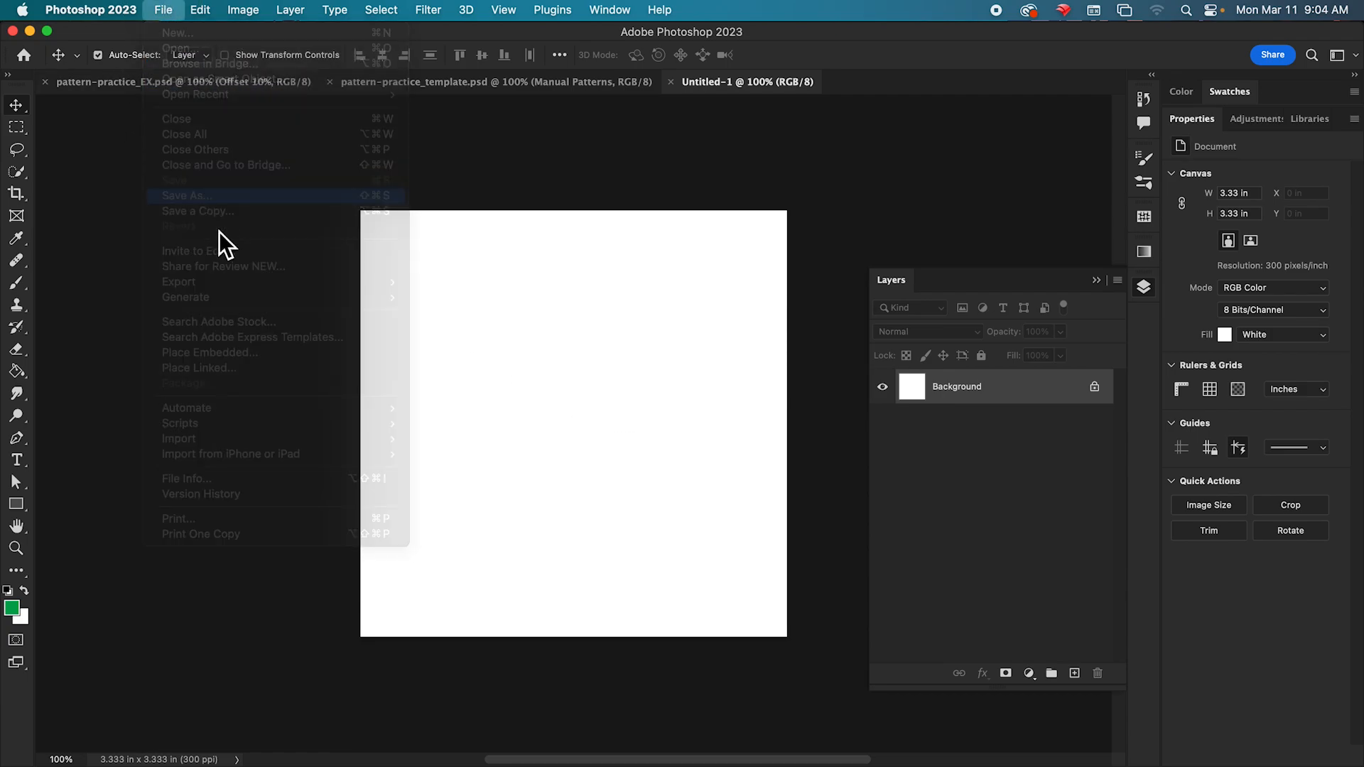
left_click(421, 586)
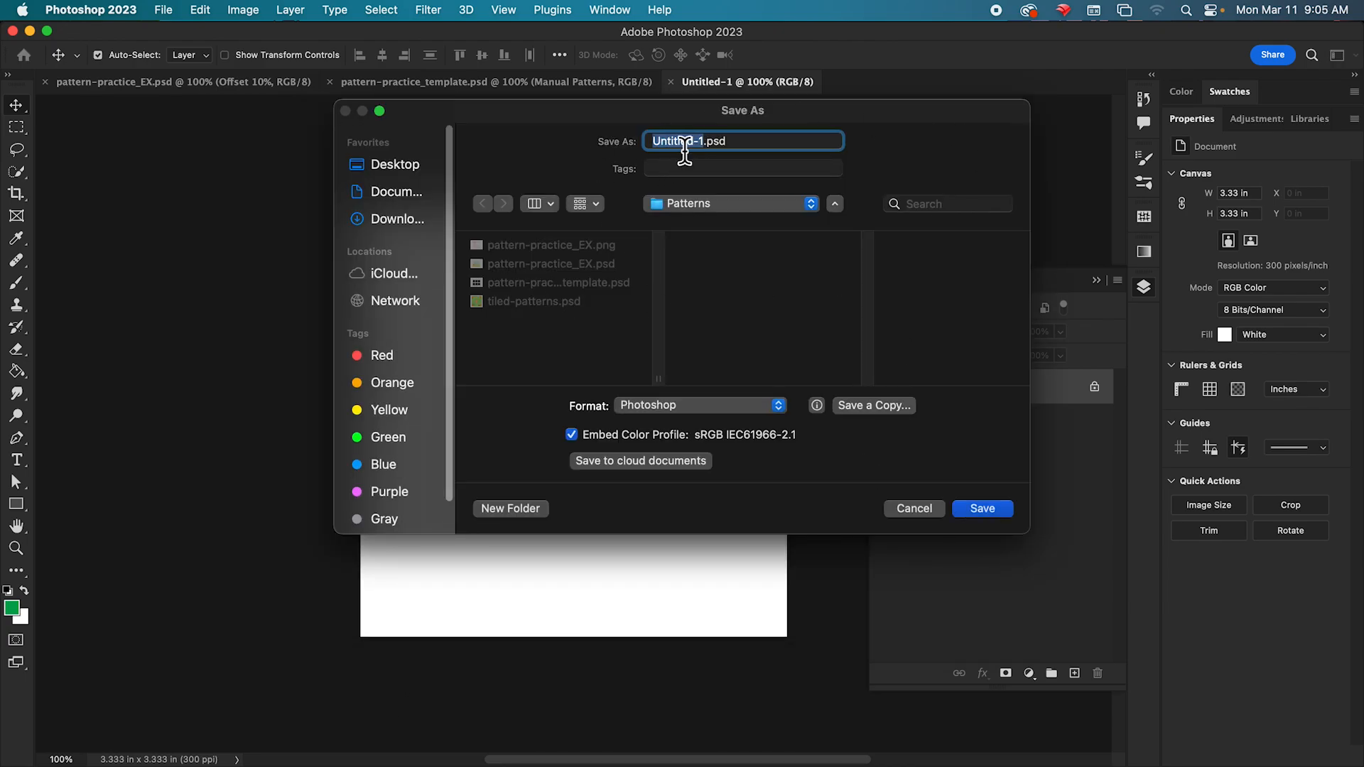
left_click(914, 509)
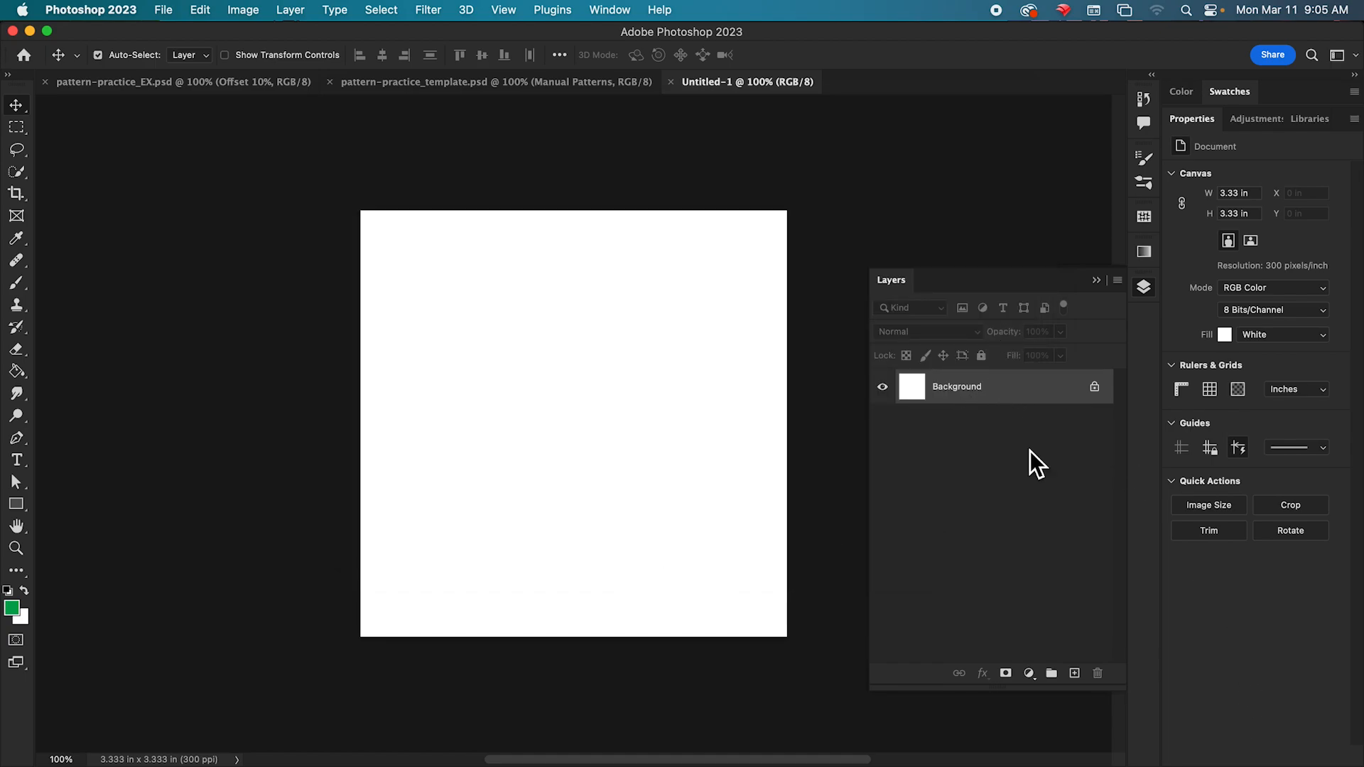
- Add a new layer and choose the 206 px mottled brush tip for the Brush tool
left_click(1075, 675)
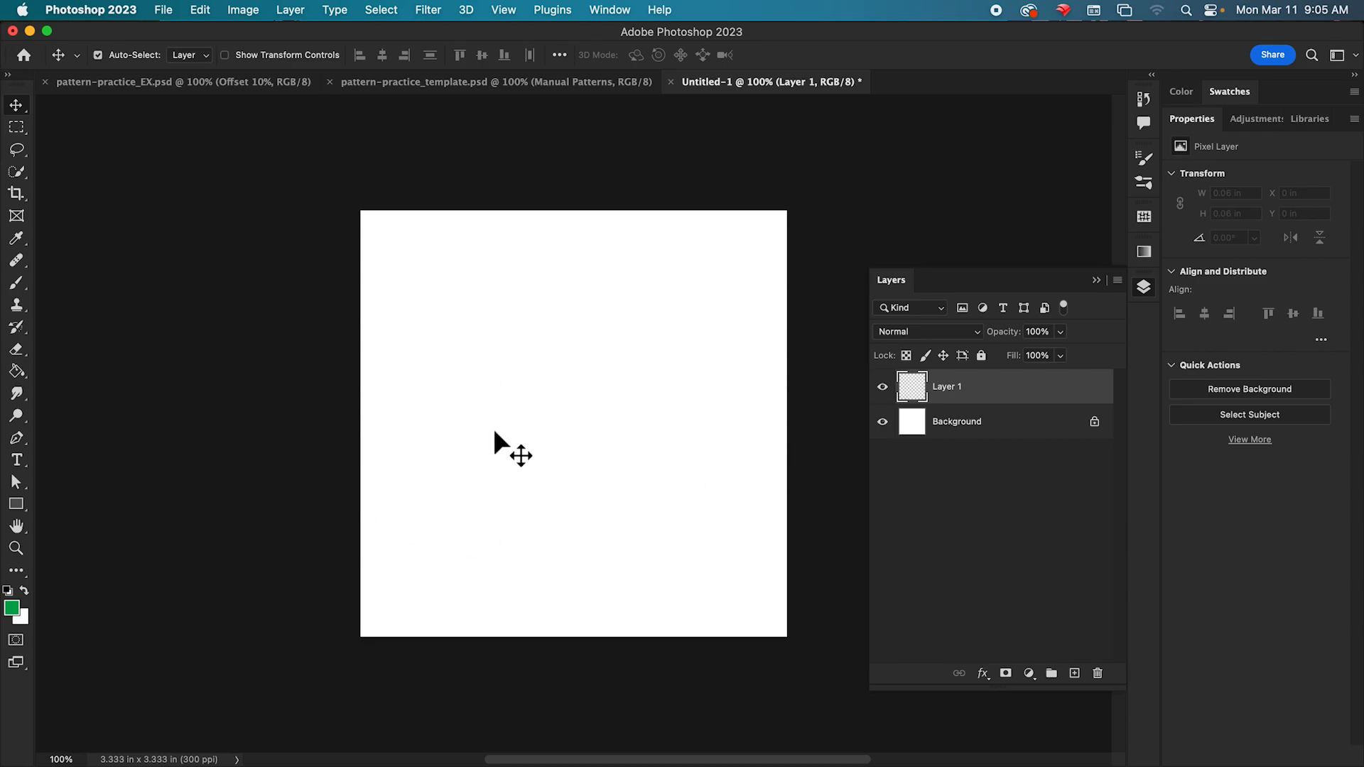
left_click(17, 283)
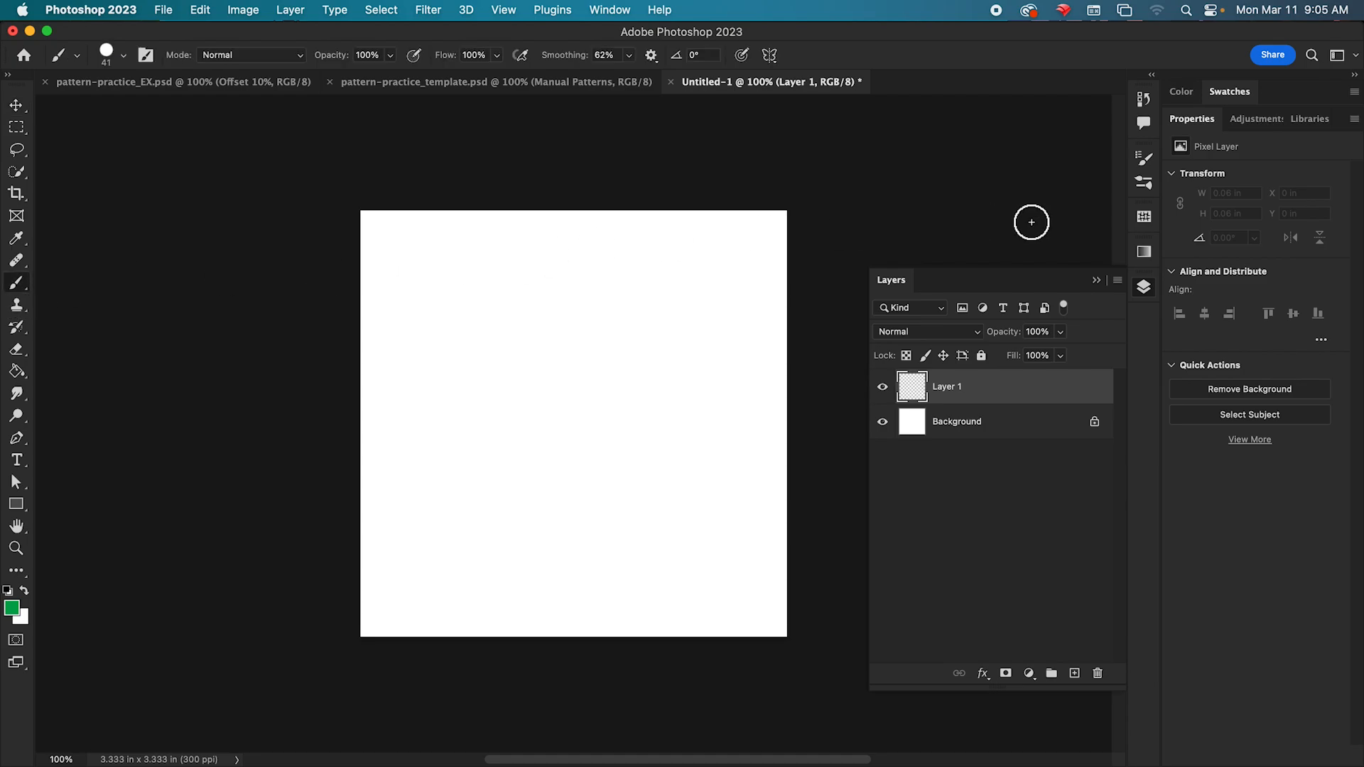
left_click(1146, 160)
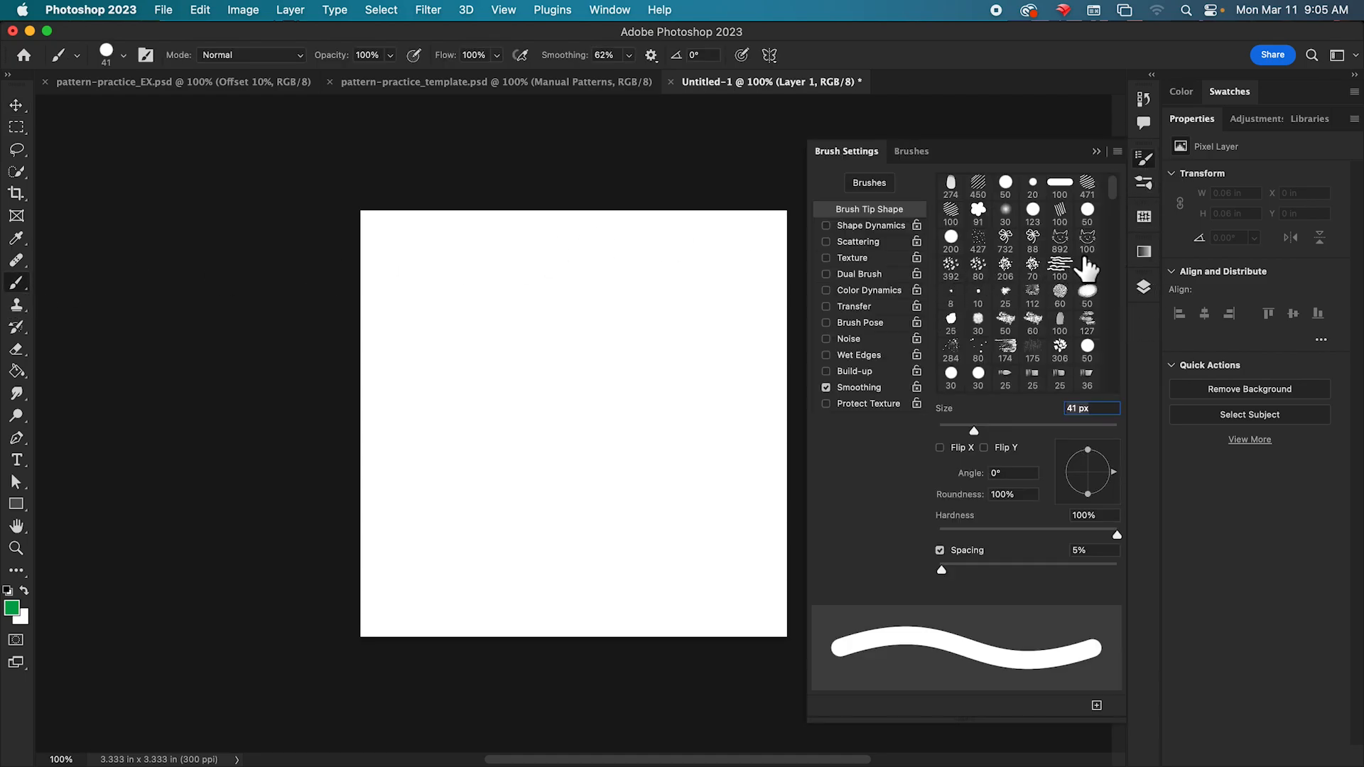
left_click(952, 268)
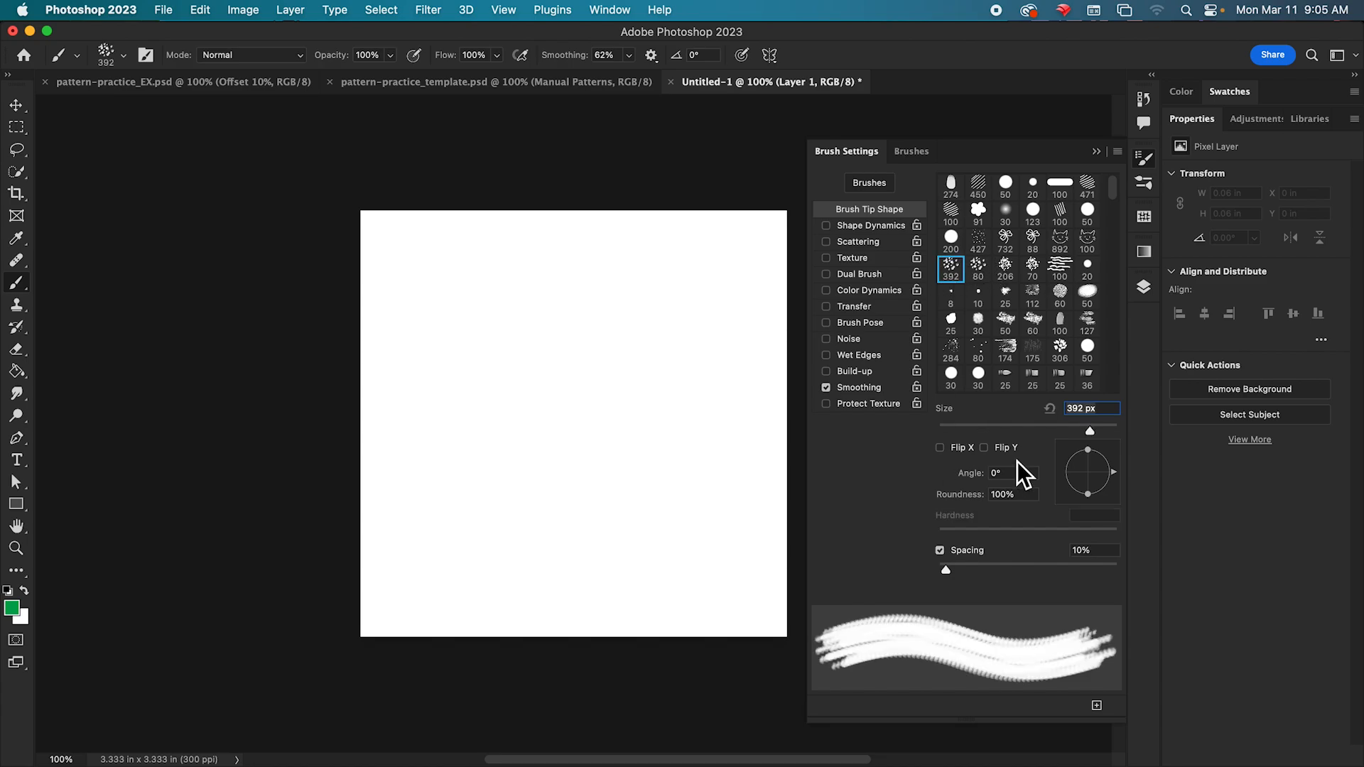
left_click(978, 268)
left_click(1006, 268)
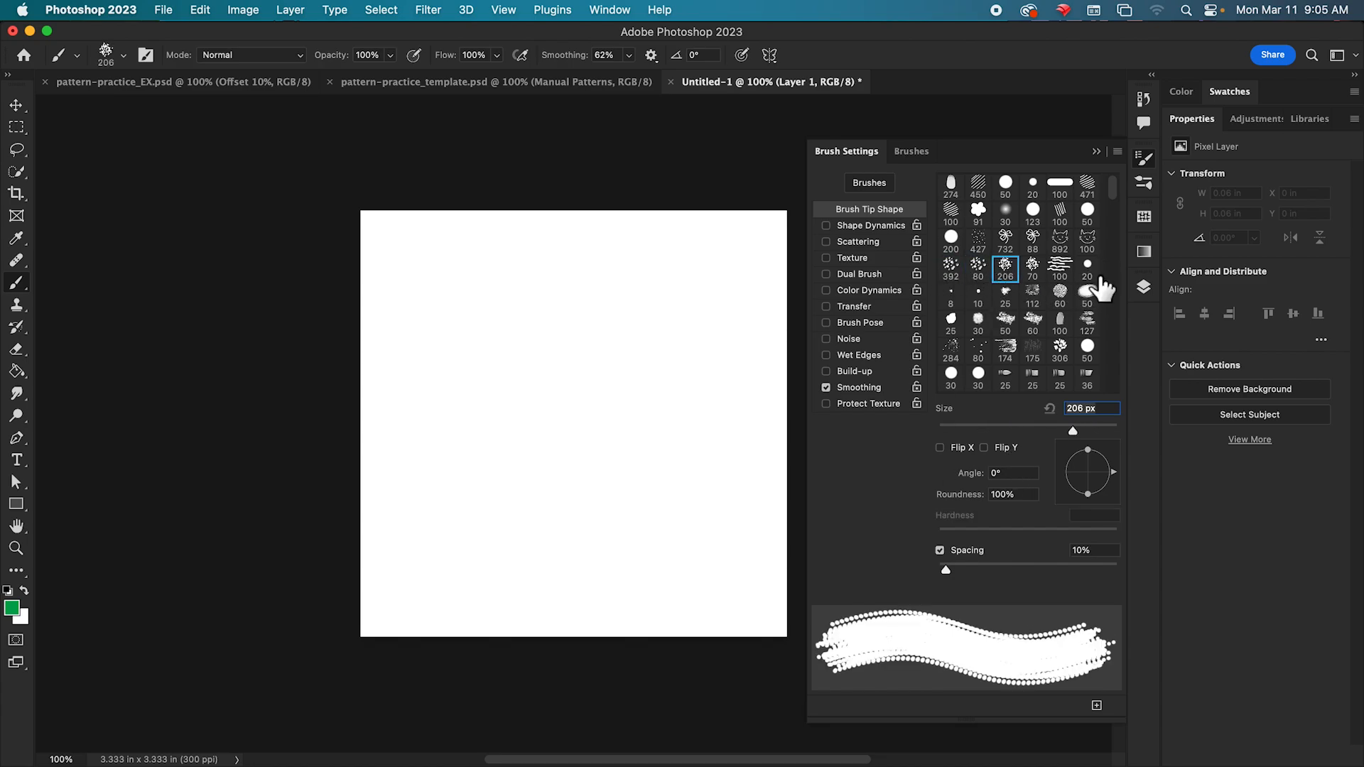
- Widen the brush tip spacing and enable Shape Dynamics and Scattering, with 281% scatter and a count of 5
left_click_drag(946, 572, 1001, 572)
left_click(871, 226)
mouse_move(1014, 204)
left_mouse_down()
mouse_move(979, 202)
mouse_move(992, 199)
mouse_move(975, 213)
mouse_move(992, 217)
mouse_move(986, 263)
left_mouse_up()
left_click(882, 244)
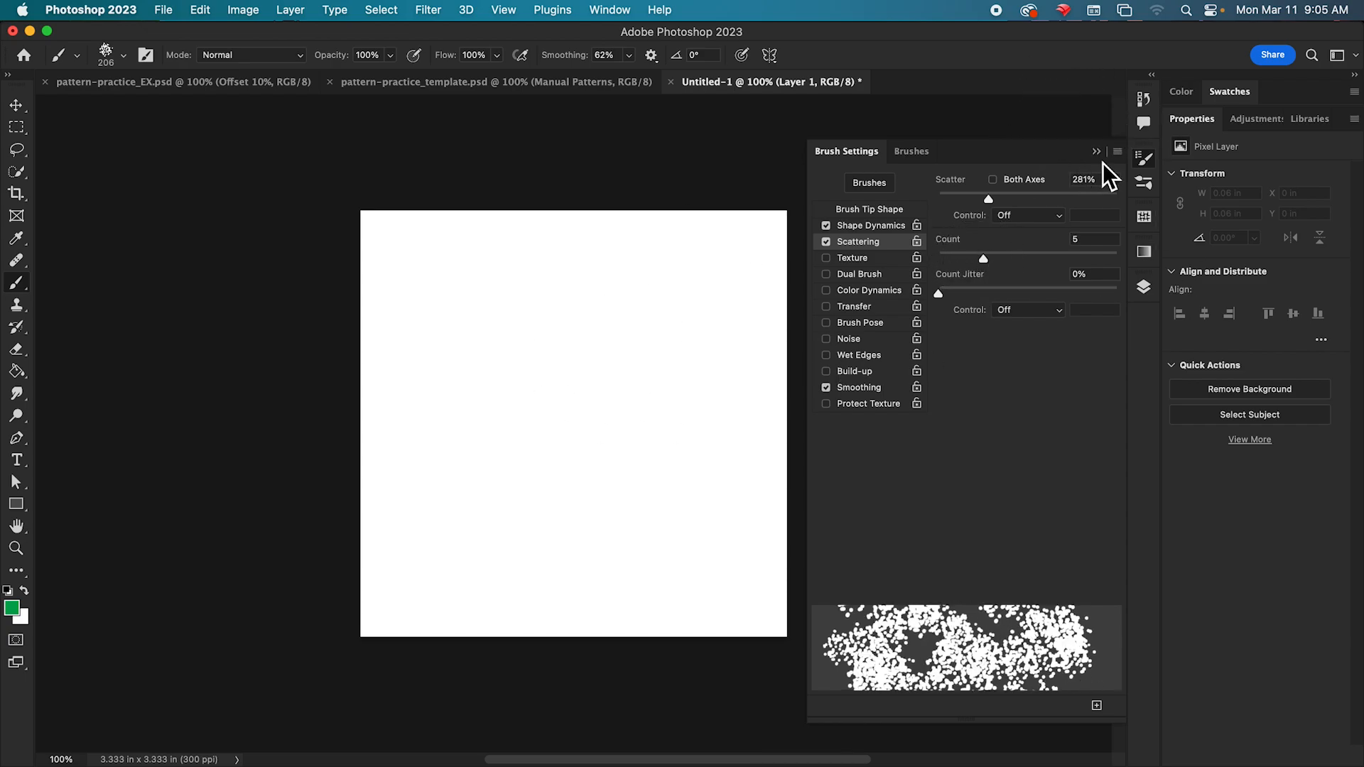
- Save the customized mottled brush as a new preset under its suggested name, capturing the brush size
left_click(1097, 705)
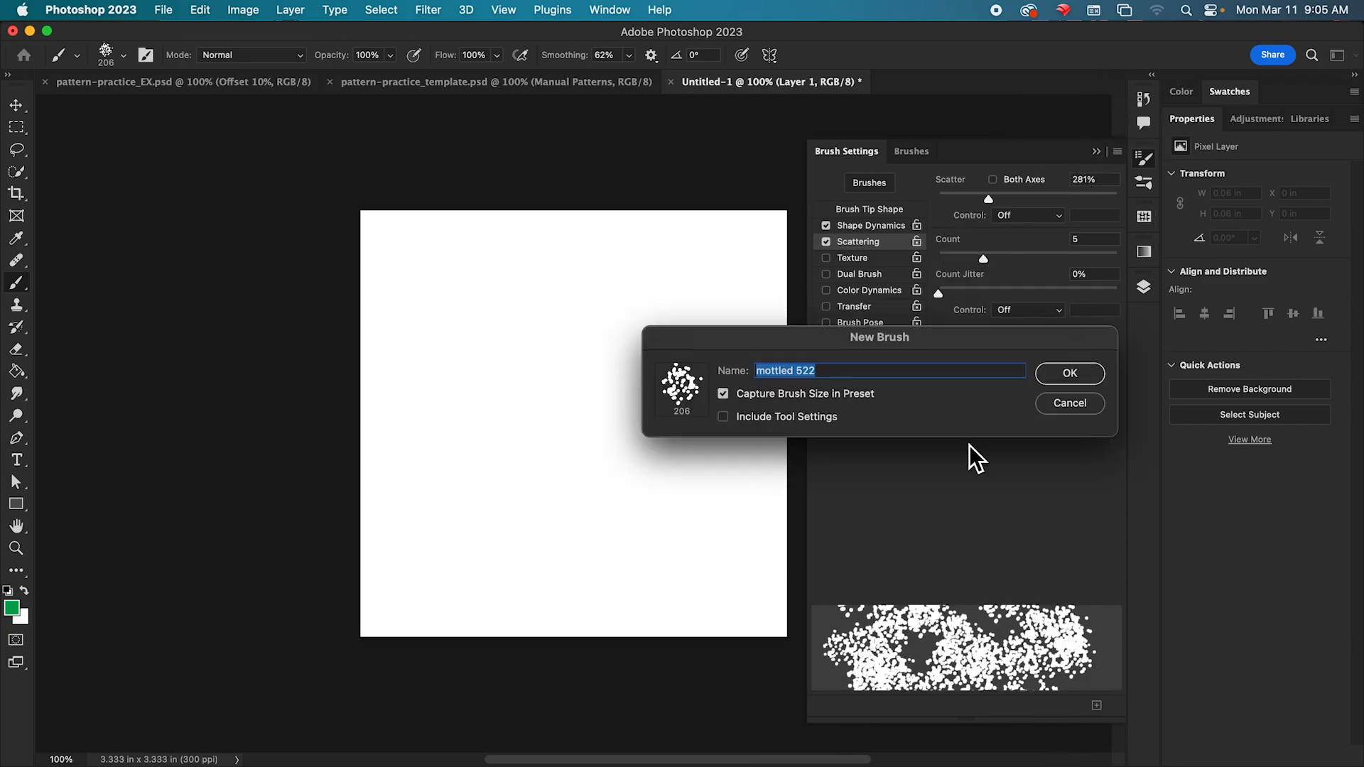
left_click(1059, 374)
left_click(1096, 151)
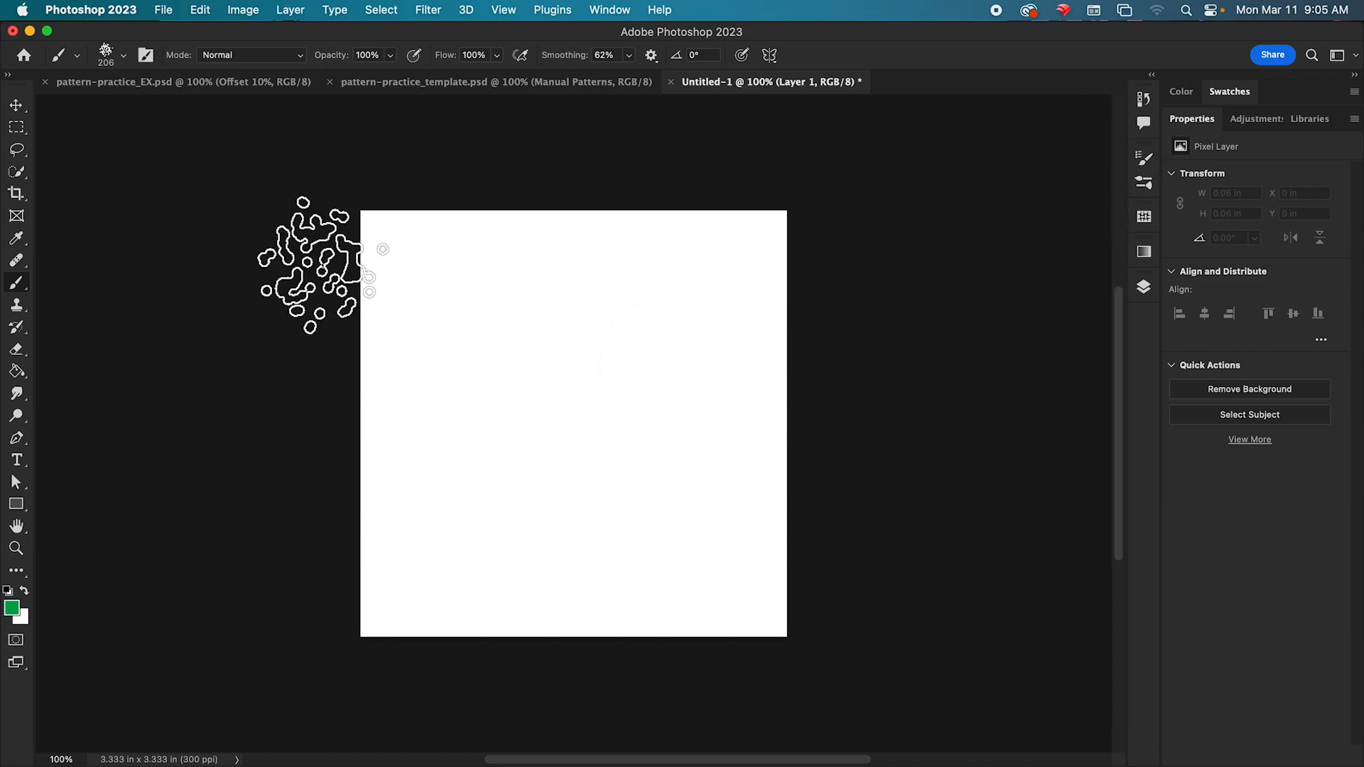
- Cover the canvas with scattered green brush strokes and add patches of a lighter green over them
mouse_move(540, 269)
left_mouse_down()
mouse_move(473, 293)
mouse_move(558, 355)
mouse_move(575, 417)
mouse_move(610, 386)
mouse_move(662, 484)
mouse_move(547, 453)
mouse_move(468, 566)
mouse_move(381, 588)
left_mouse_up()
mouse_move(349, 277)
left_mouse_down()
mouse_move(437, 249)
mouse_move(729, 269)
mouse_move(790, 686)
mouse_move(542, 617)
mouse_move(291, 577)
mouse_move(449, 521)
mouse_move(577, 330)
mouse_move(534, 249)
mouse_move(474, 265)
mouse_move(615, 341)
left_mouse_up()
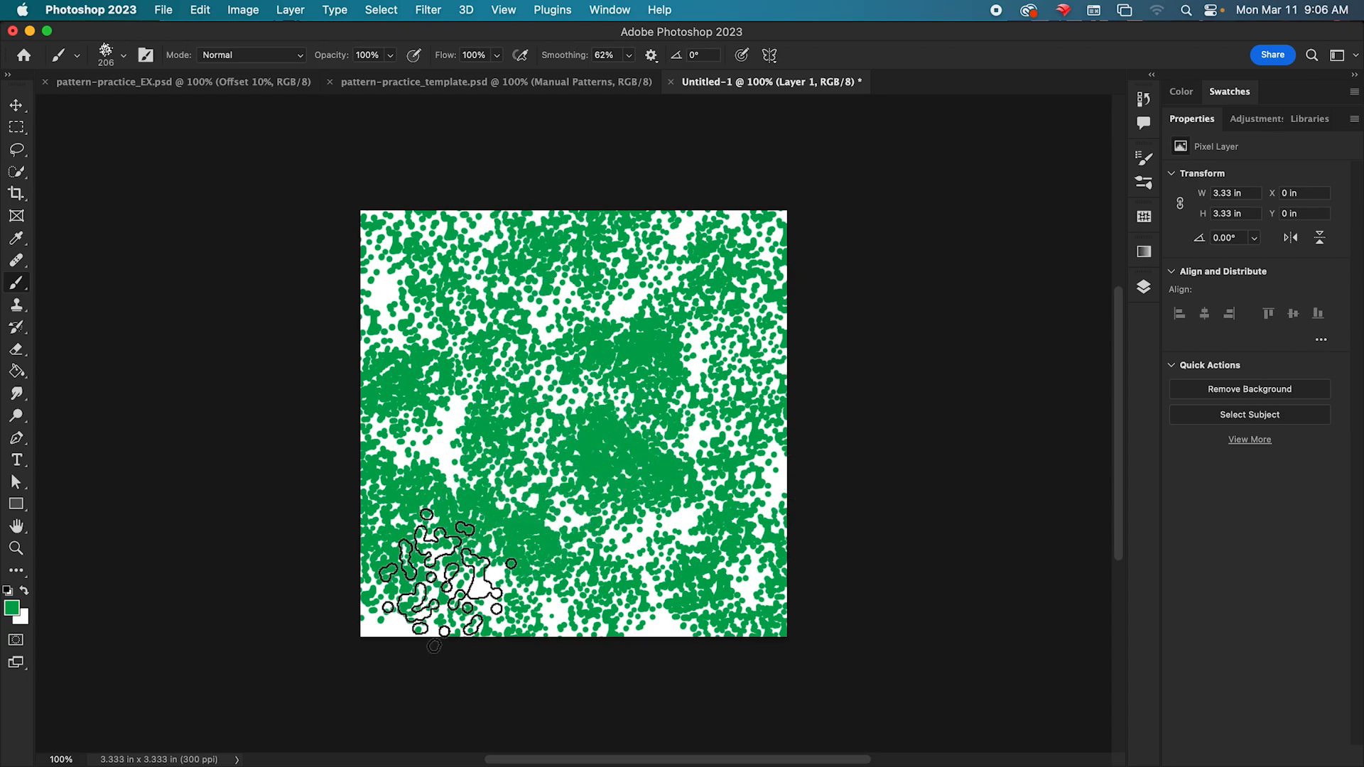
left_click(13, 613)
left_click_drag(862, 376, 827, 352)
left_click(1075, 310)
mouse_move(663, 509)
left_mouse_down()
mouse_move(633, 548)
mouse_move(633, 371)
mouse_move(574, 481)
mouse_move(463, 547)
mouse_move(481, 390)
mouse_move(457, 305)
mouse_move(577, 270)
mouse_move(526, 487)
mouse_move(732, 306)
mouse_move(682, 295)
mouse_move(796, 284)
left_mouse_up()
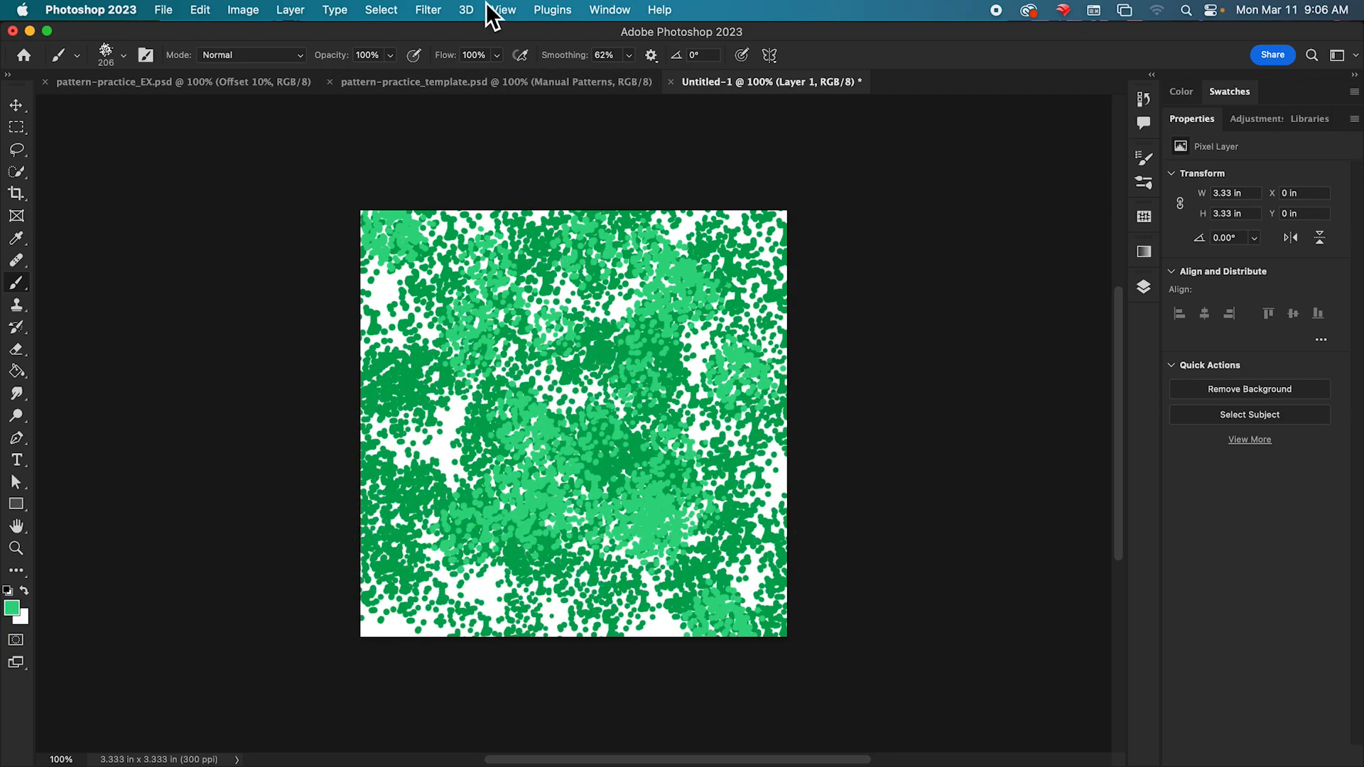
- Turn on Pattern Preview to show the artwork as a repeating tile
left_click(503, 10)
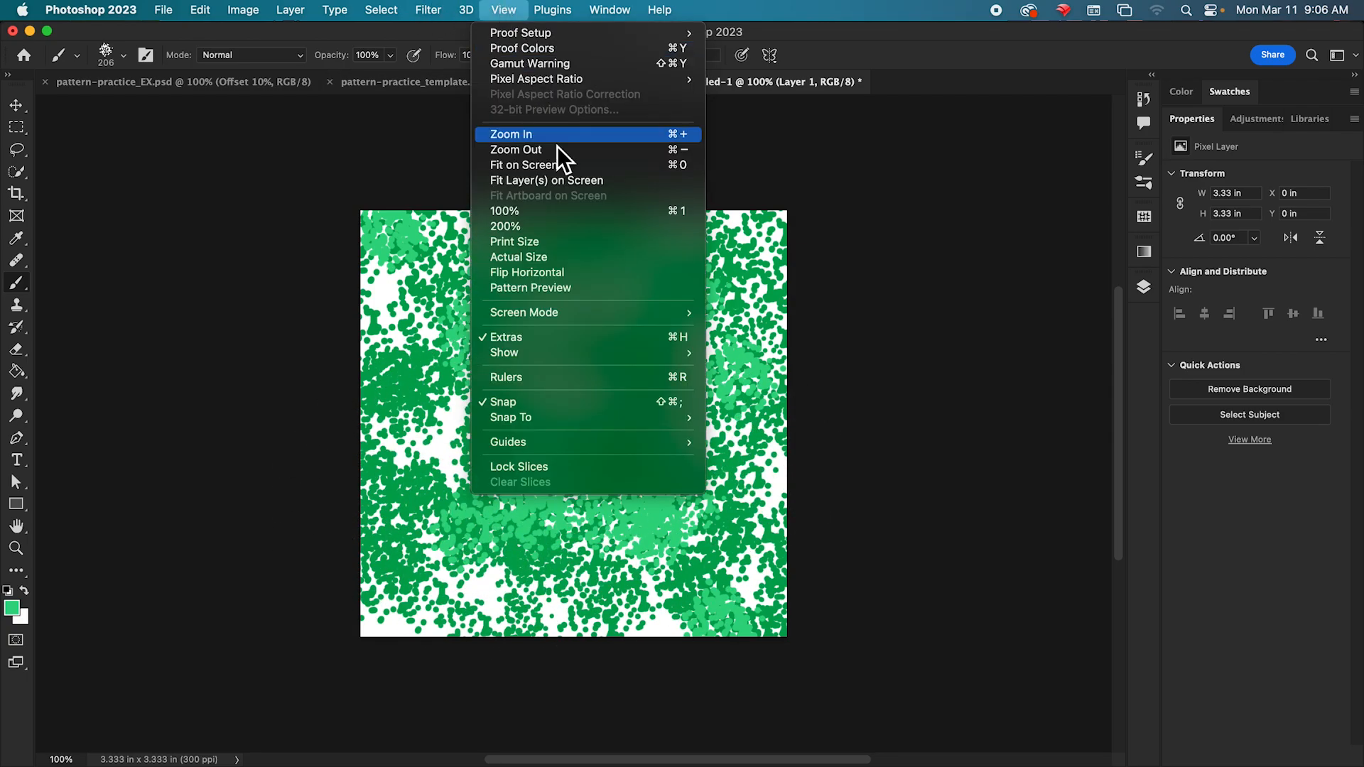
left_click(591, 288)
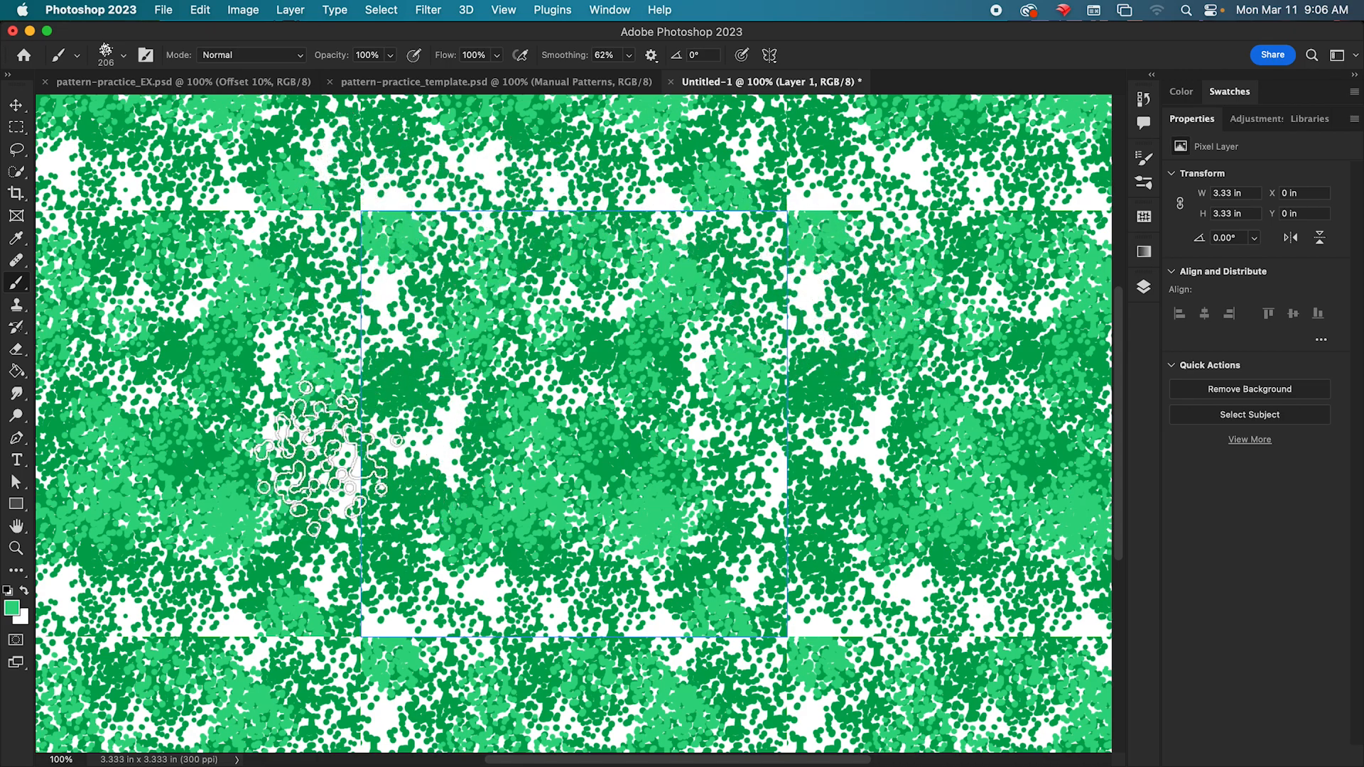
- Examine the repeating pattern at several magnifications, checking the seams along the tile edges
key("alt")
scroll(739, 529, "up", 1)
scroll(739, 531, "down", 8)
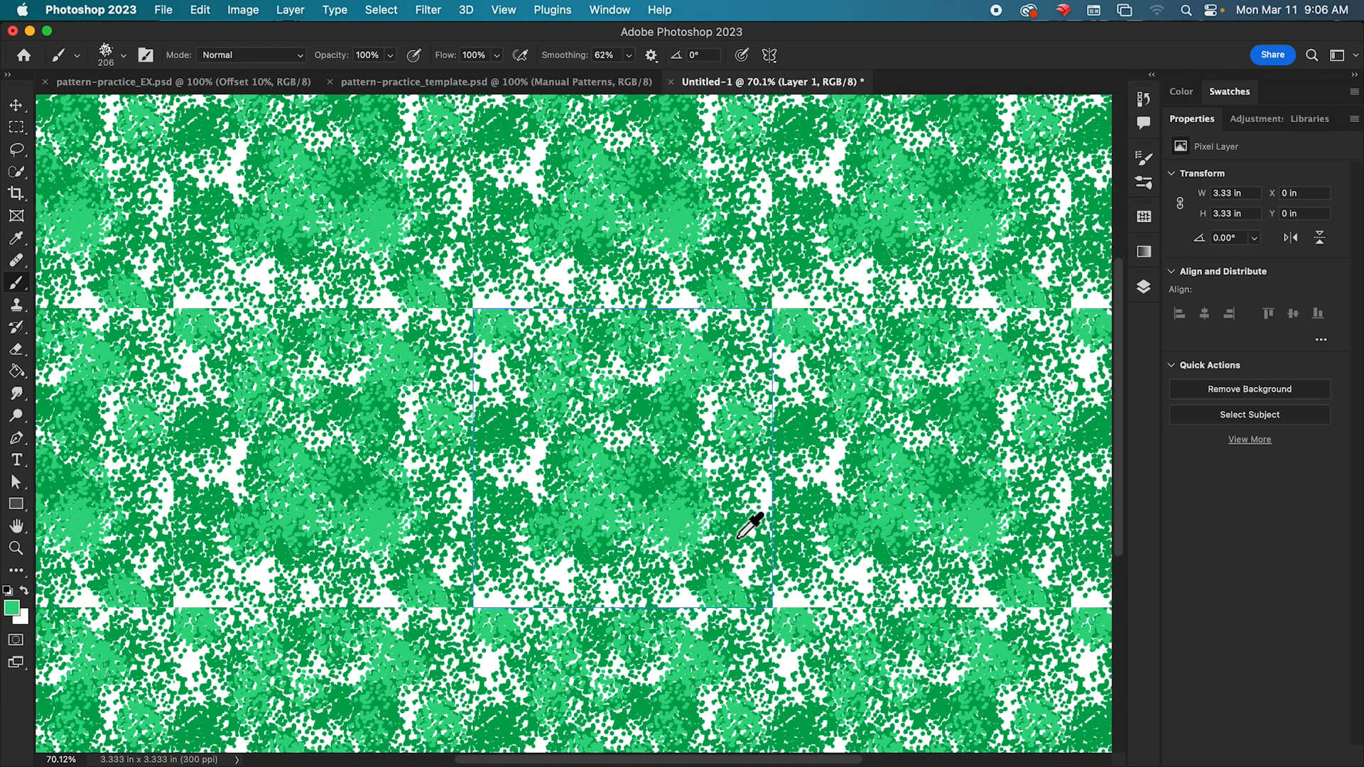
scroll(739, 534, "down", 1)
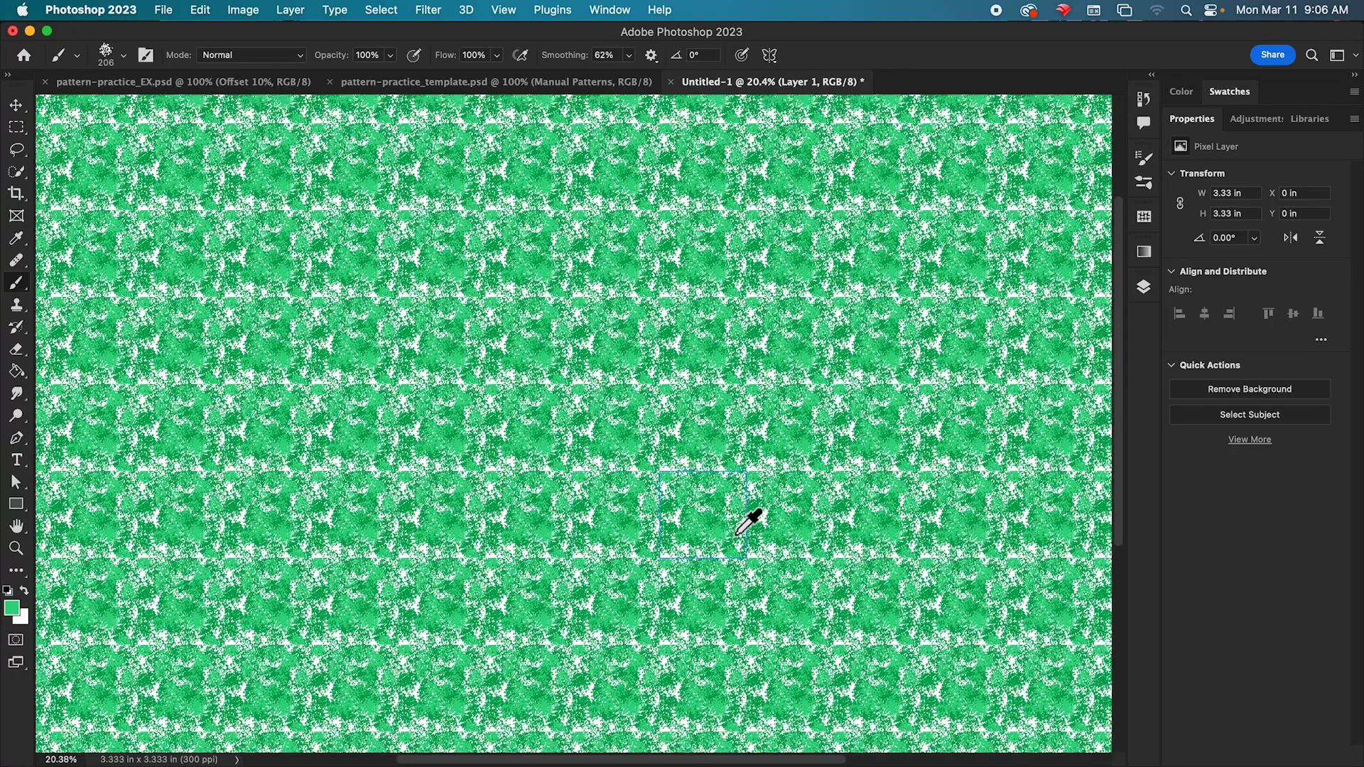
scroll(808, 580, "up", 3)
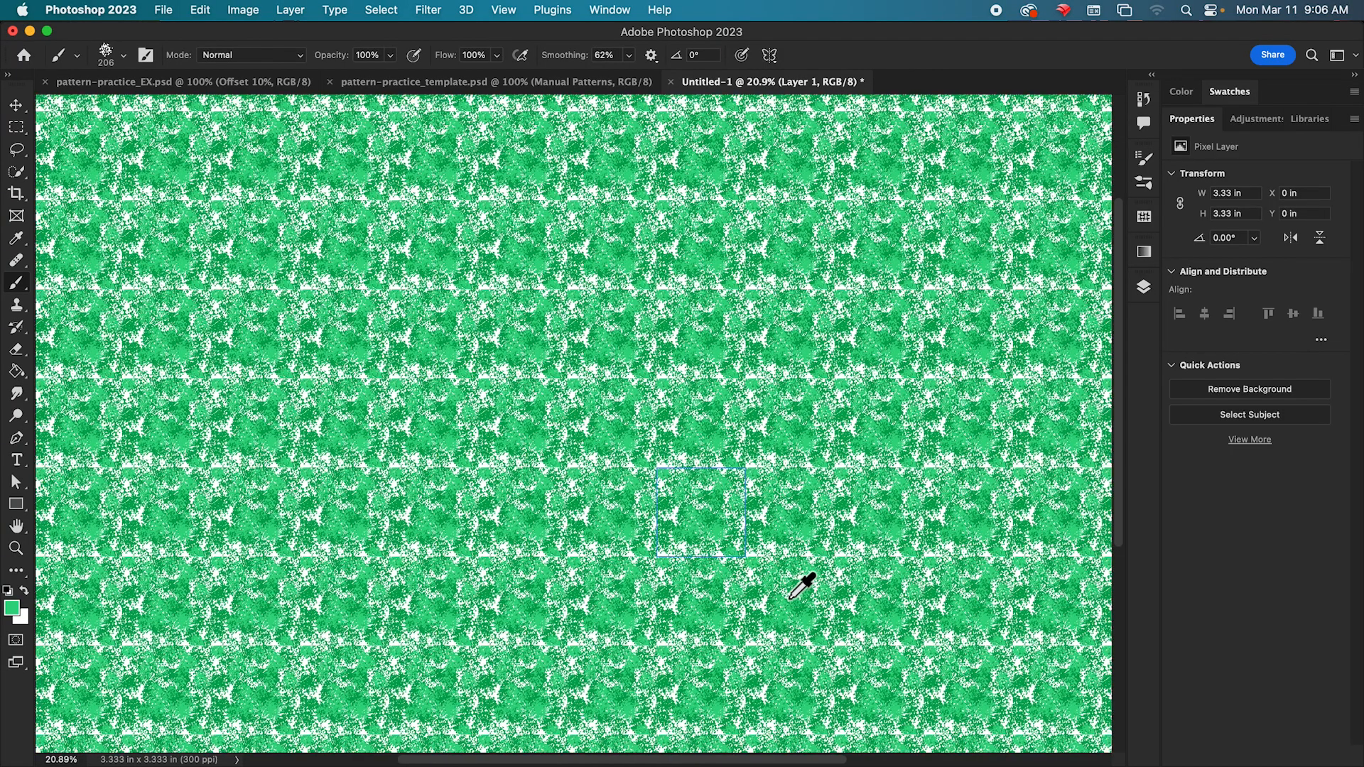
scroll(785, 584, "up", 2)
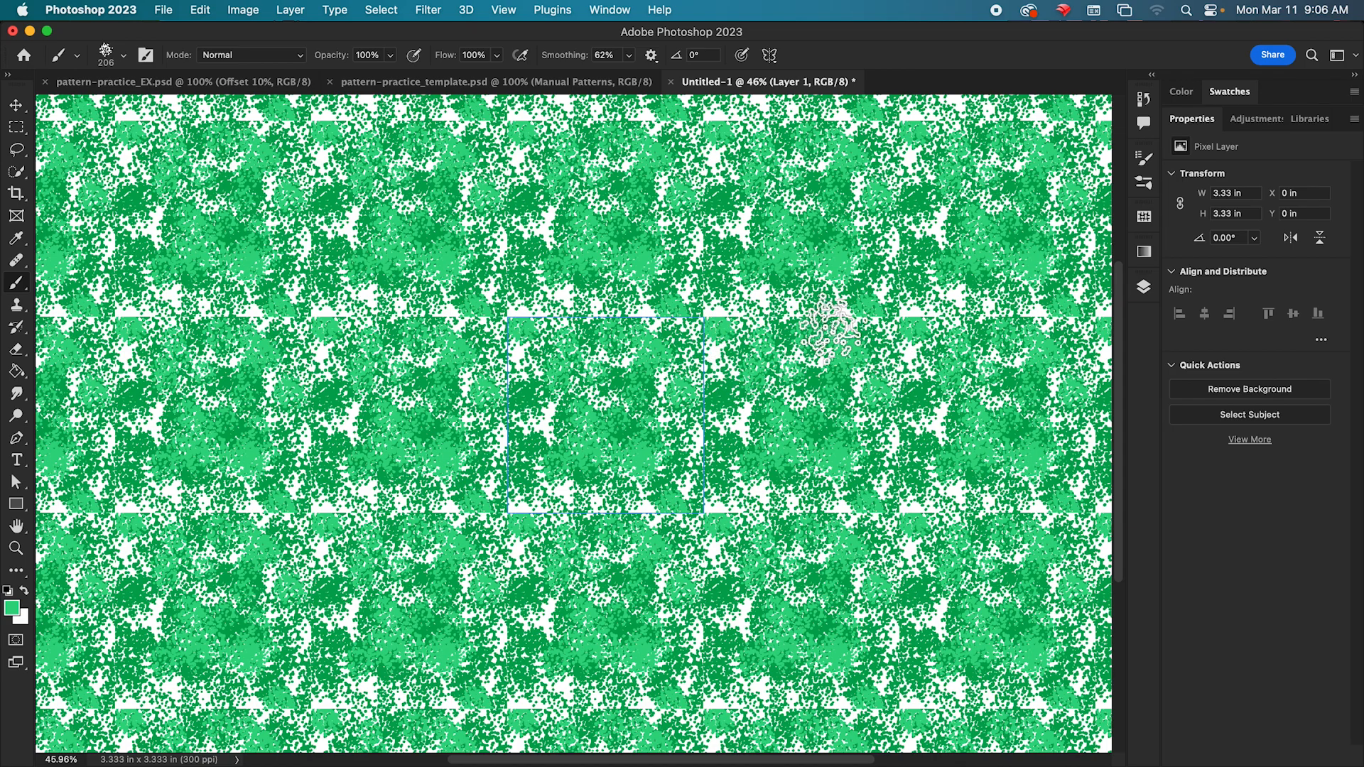
scroll(829, 364, "up", 5)
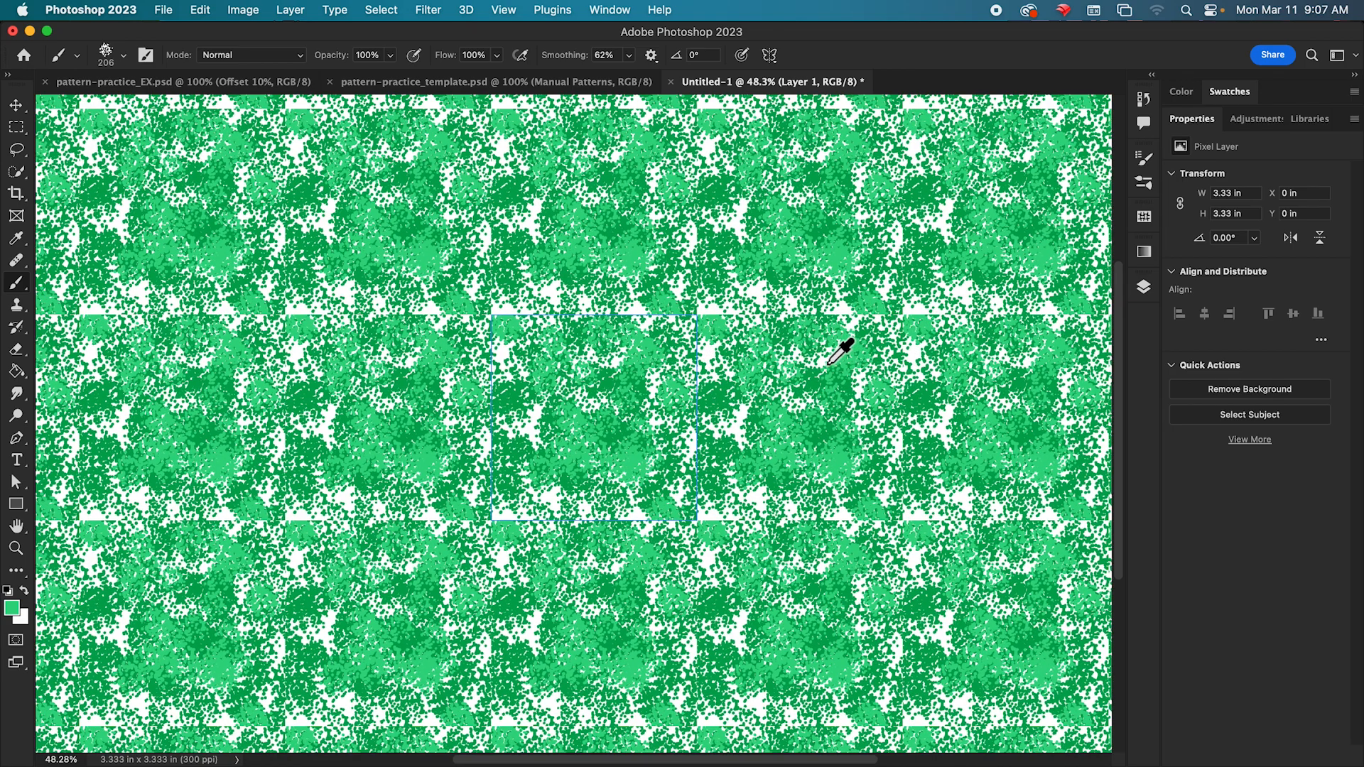
scroll(829, 363, "up", 4)
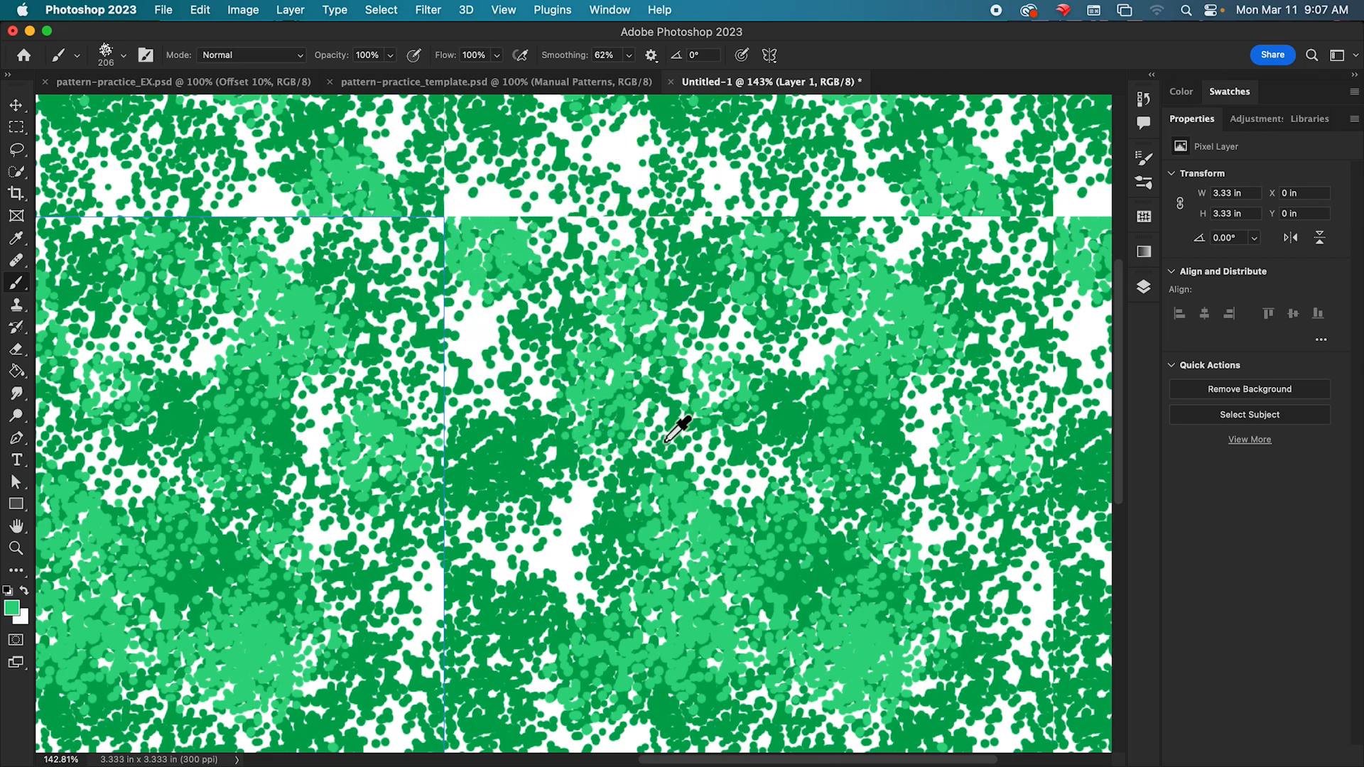
scroll(684, 434, "up", 2)
scroll(684, 434, "down", 8)
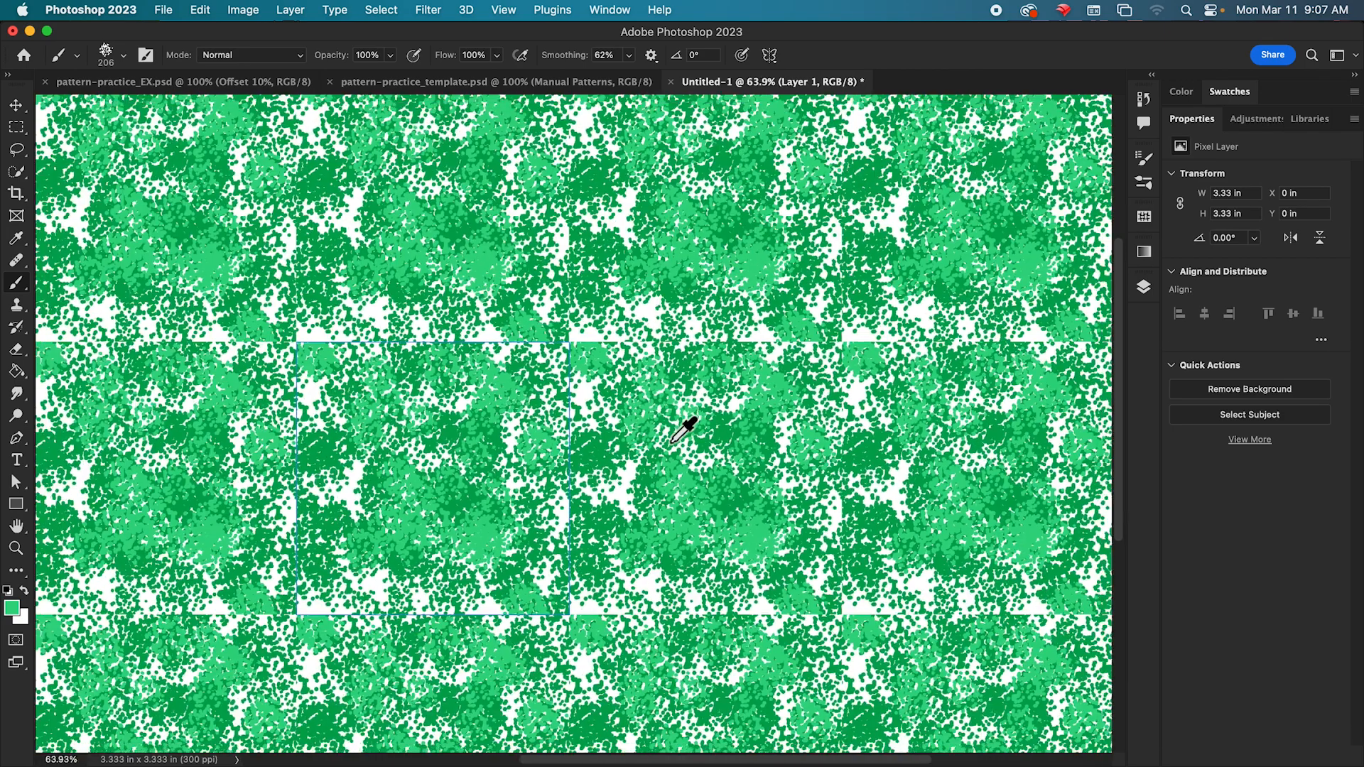
scroll(683, 433, "down", 2)
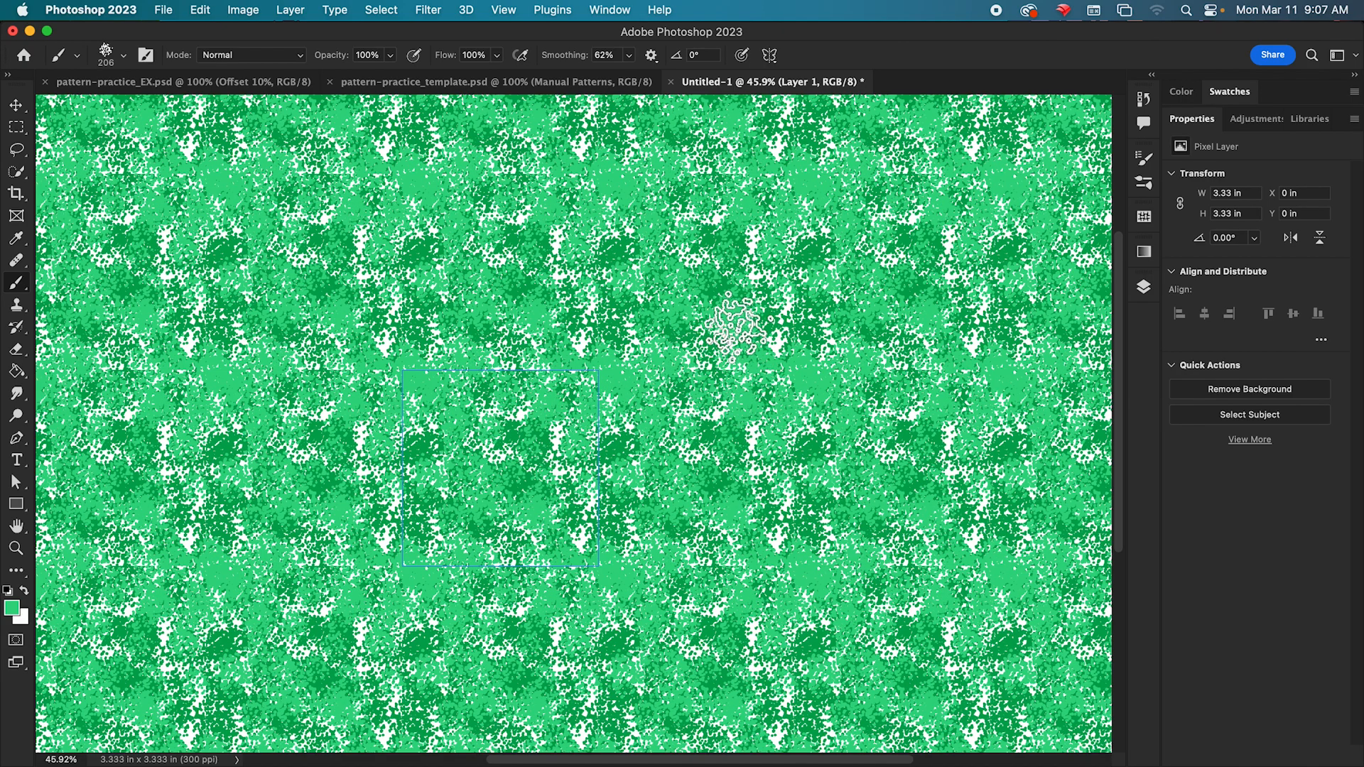
- Set the foreground color to yellow-green 7cd632 and paint scattered patches across the tile and over its edges
left_click(12, 608)
left_click_drag(900, 483, 907, 479)
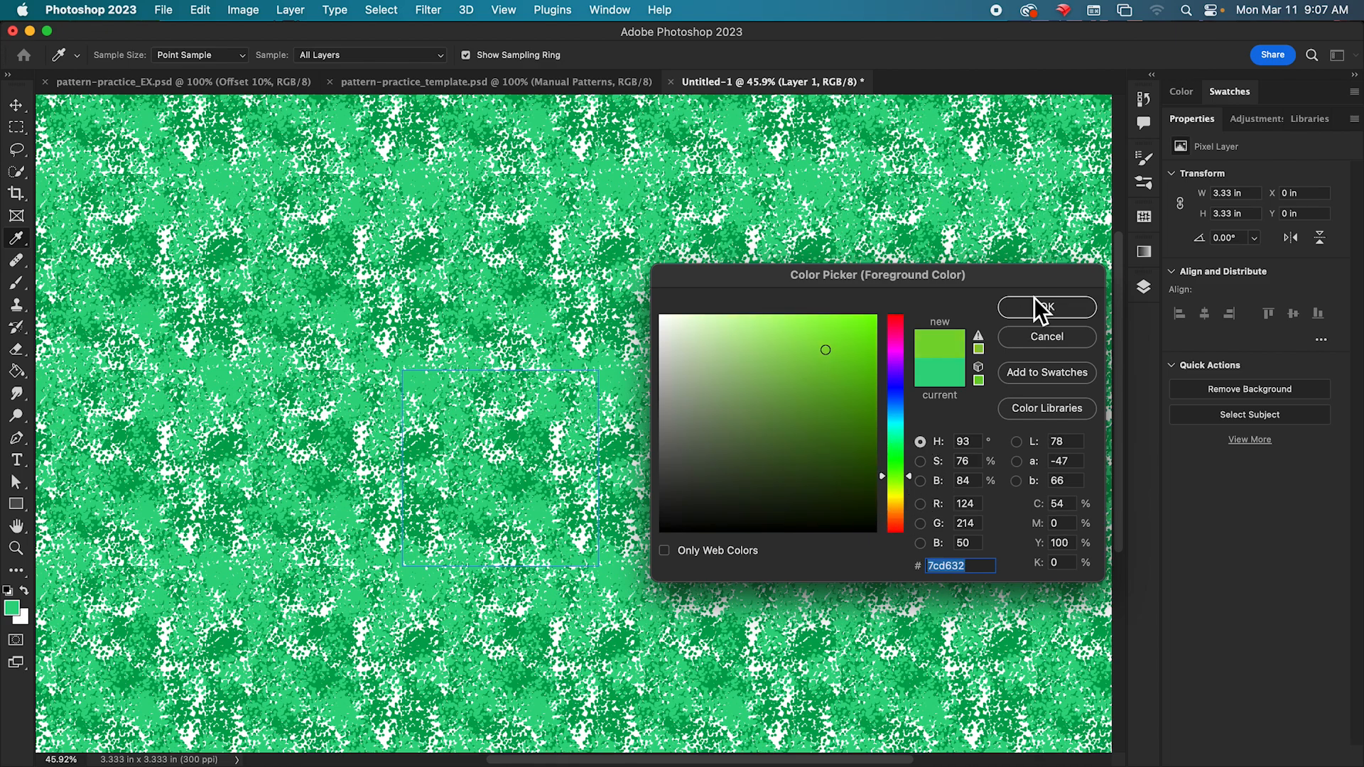
left_click(1039, 305)
mouse_move(624, 396)
left_mouse_down()
mouse_move(576, 416)
mouse_move(414, 453)
mouse_move(561, 439)
mouse_move(505, 447)
mouse_move(454, 507)
mouse_move(349, 513)
left_mouse_up()
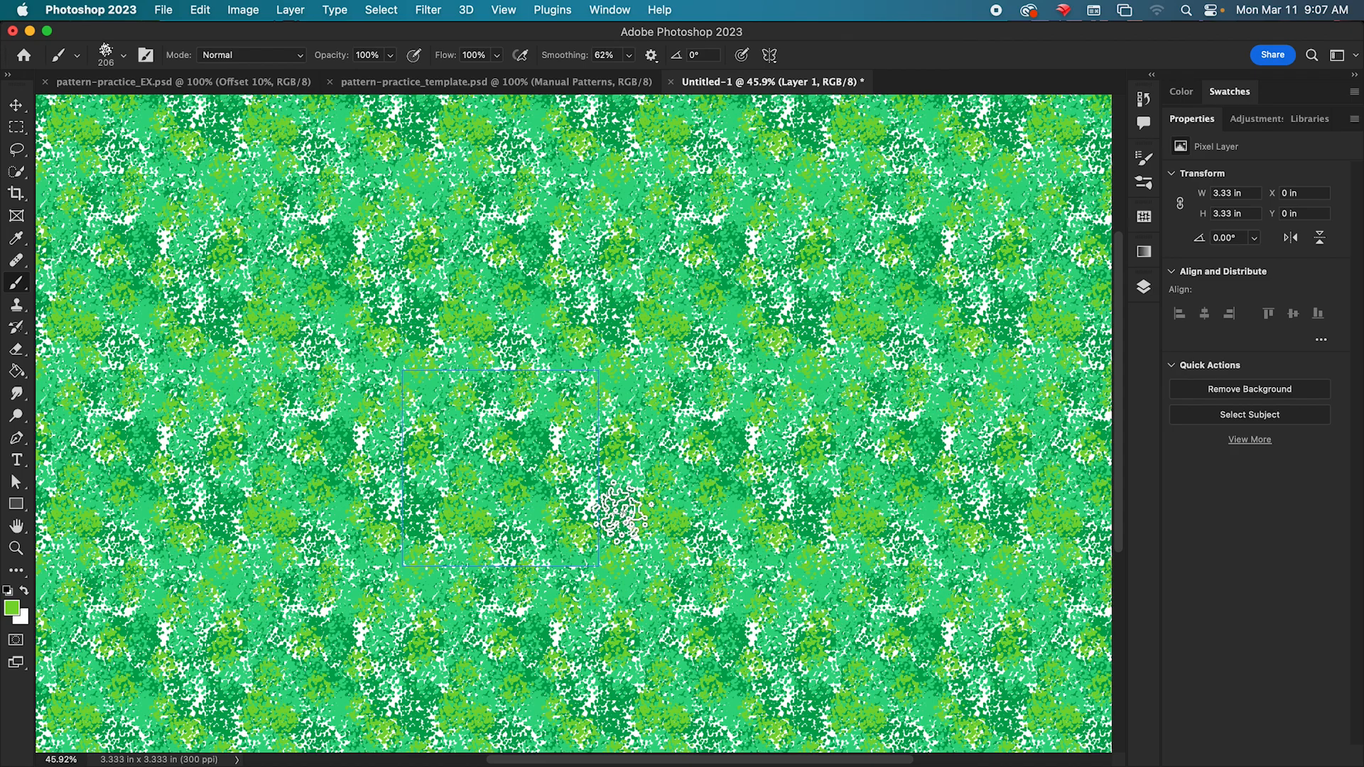
left_click_drag(625, 548, 771, 561)
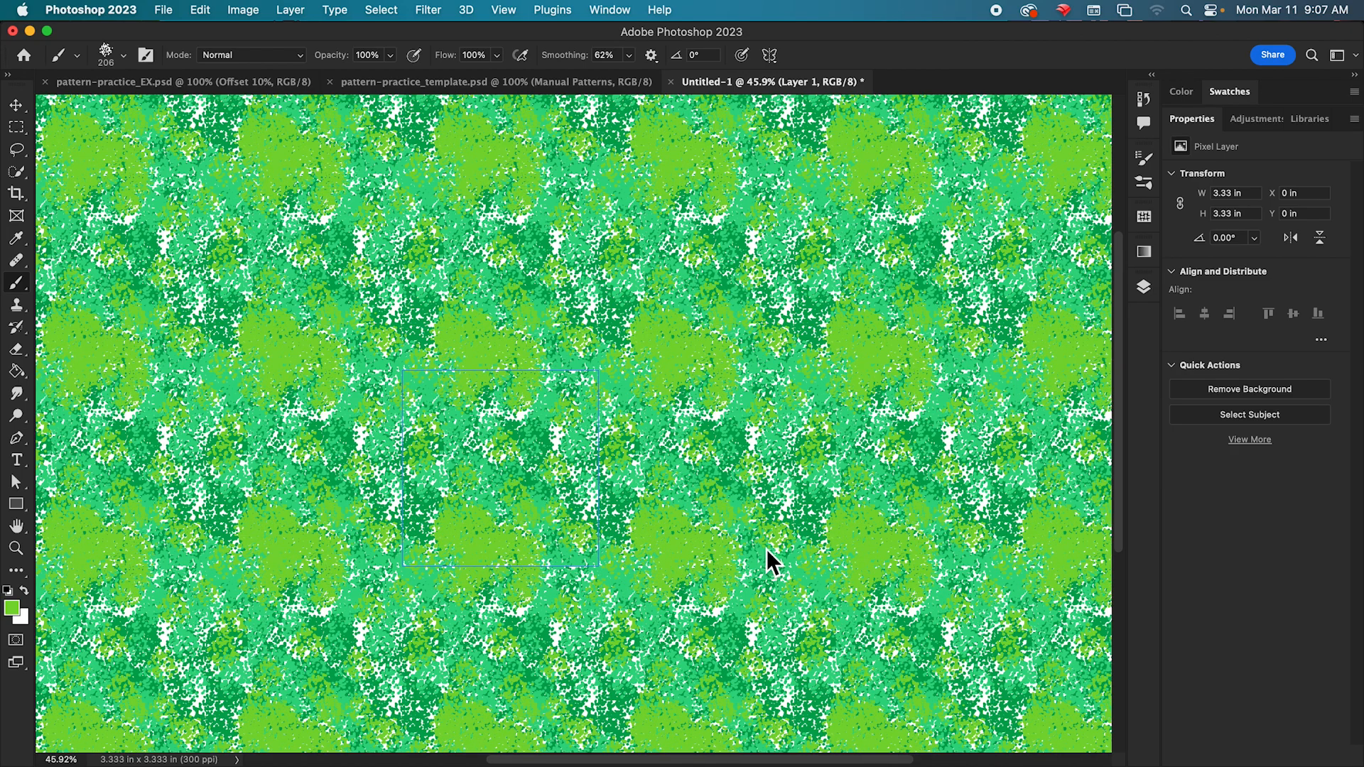
mouse_move(557, 453)
left_mouse_down()
mouse_move(497, 423)
mouse_move(407, 457)
mouse_move(324, 422)
left_mouse_up()
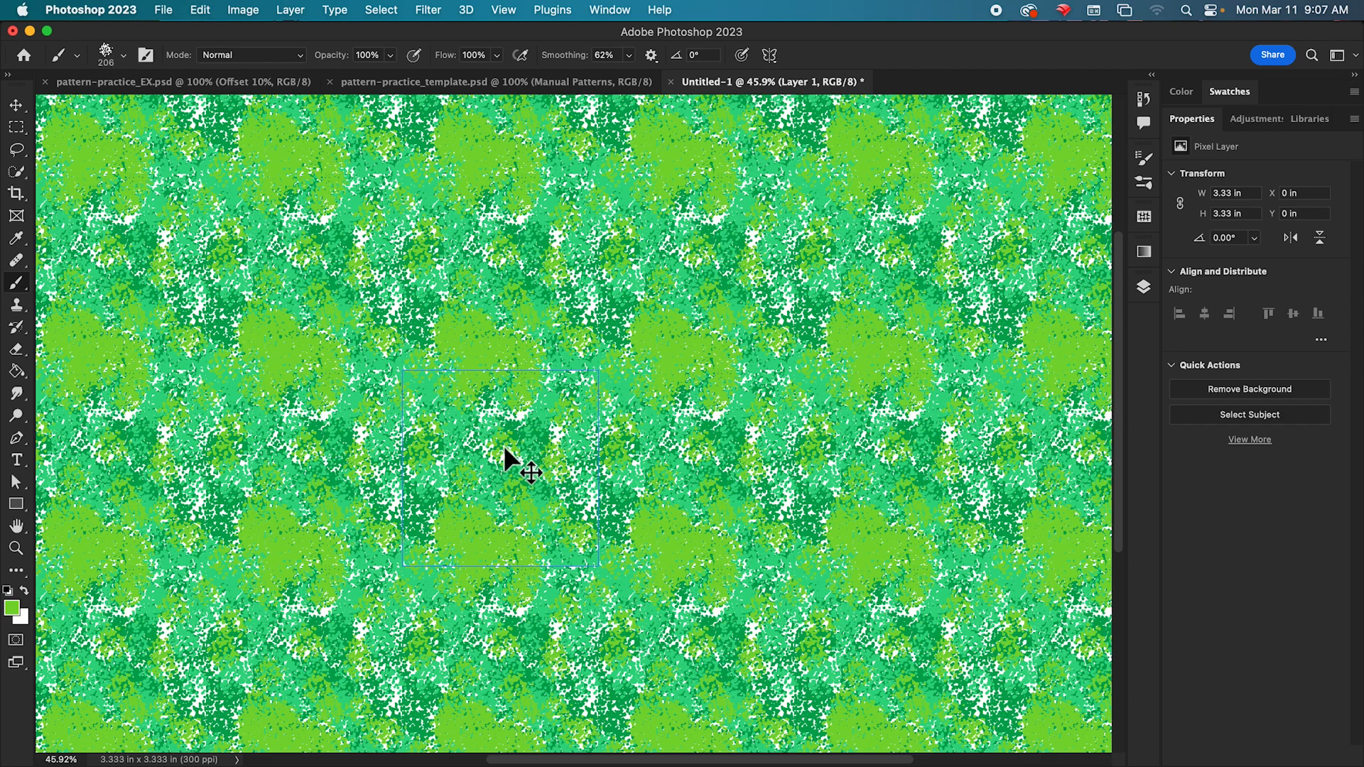
key("super+z")
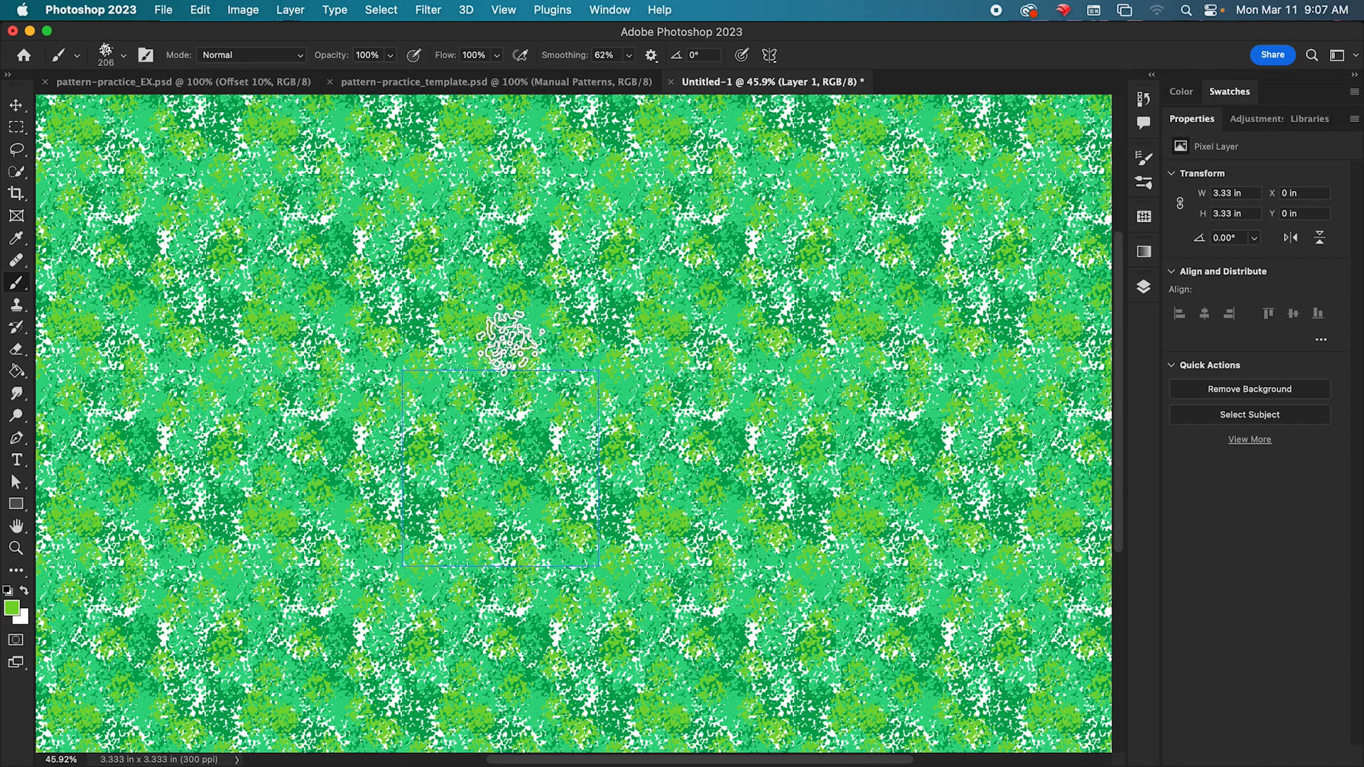
- Paint more yellow-green patches across the tile and over its edge to fill out the repeating texture
mouse_move(574, 473)
left_mouse_down()
mouse_move(617, 463)
mouse_move(617, 496)
mouse_move(645, 407)
mouse_move(750, 458)
left_mouse_up()
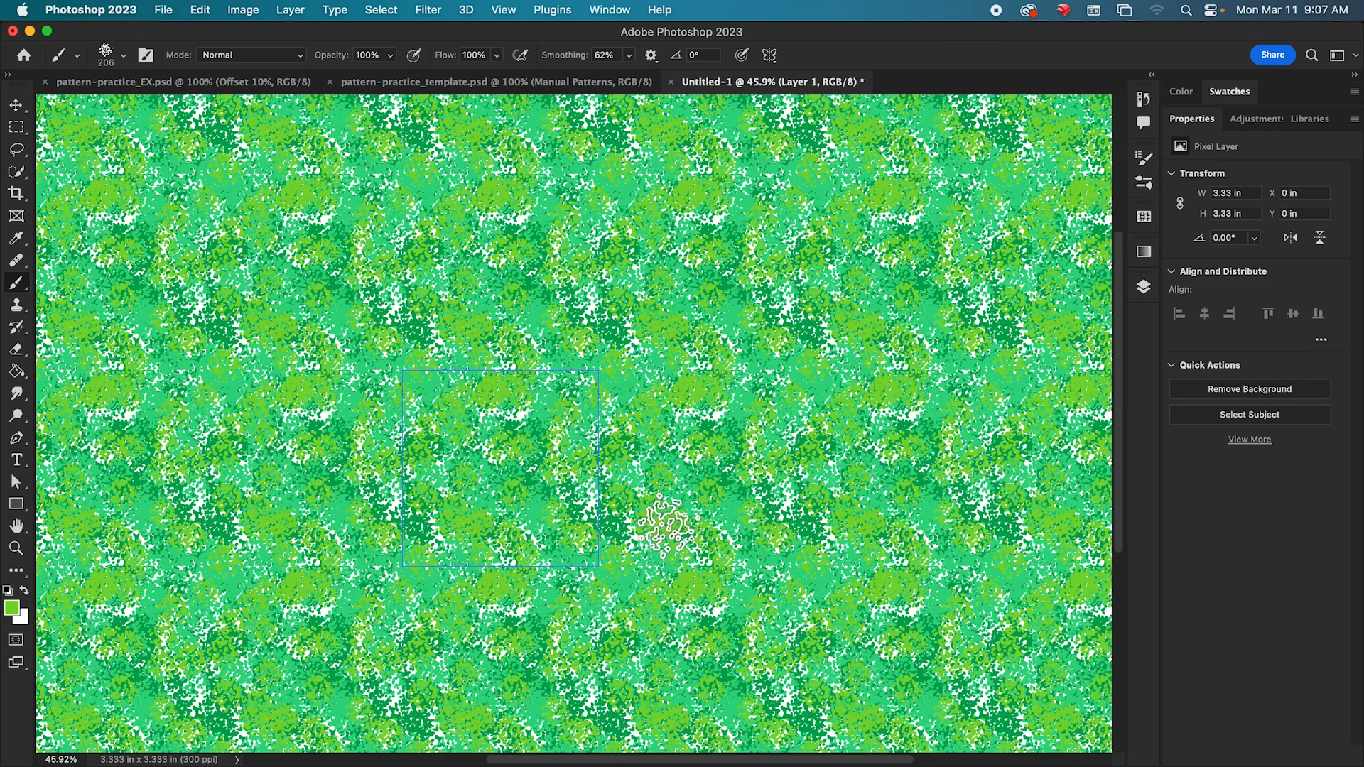
mouse_move(452, 425)
left_mouse_down()
mouse_move(463, 417)
mouse_move(481, 446)
left_mouse_up()
mouse_move(514, 510)
left_mouse_down()
mouse_move(539, 536)
mouse_move(565, 537)
left_mouse_up()
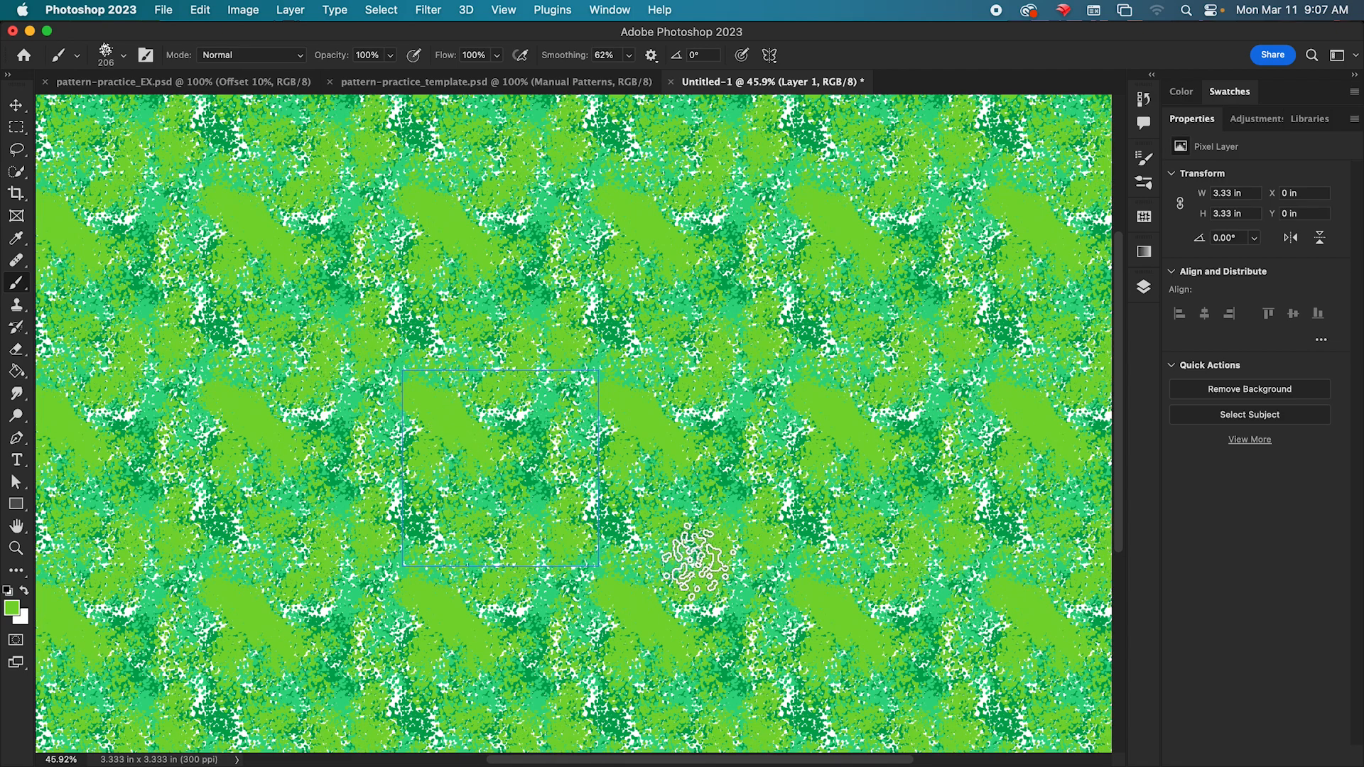
key("super+z")
key("super+z")
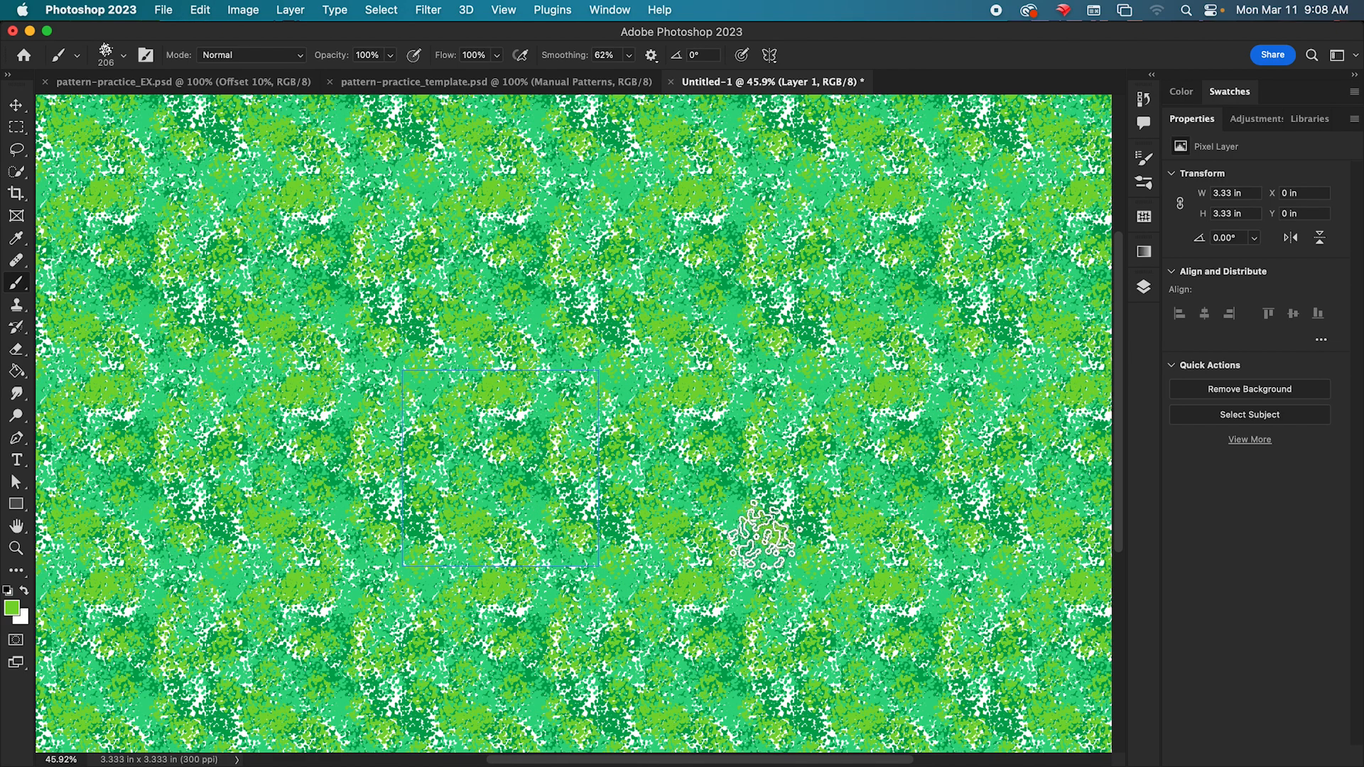
- Turn off Pattern Preview so only the single tile is shown
left_click(514, 15)
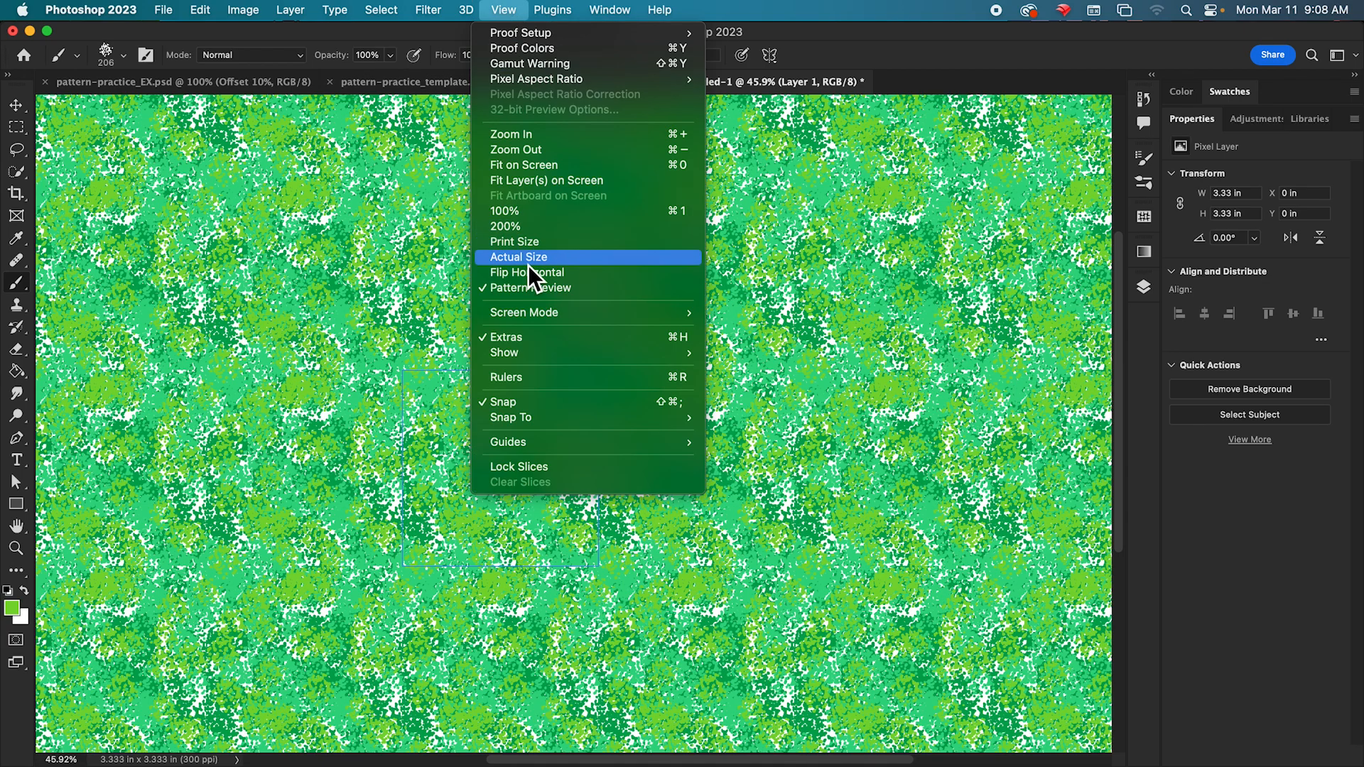
left_click(535, 287)
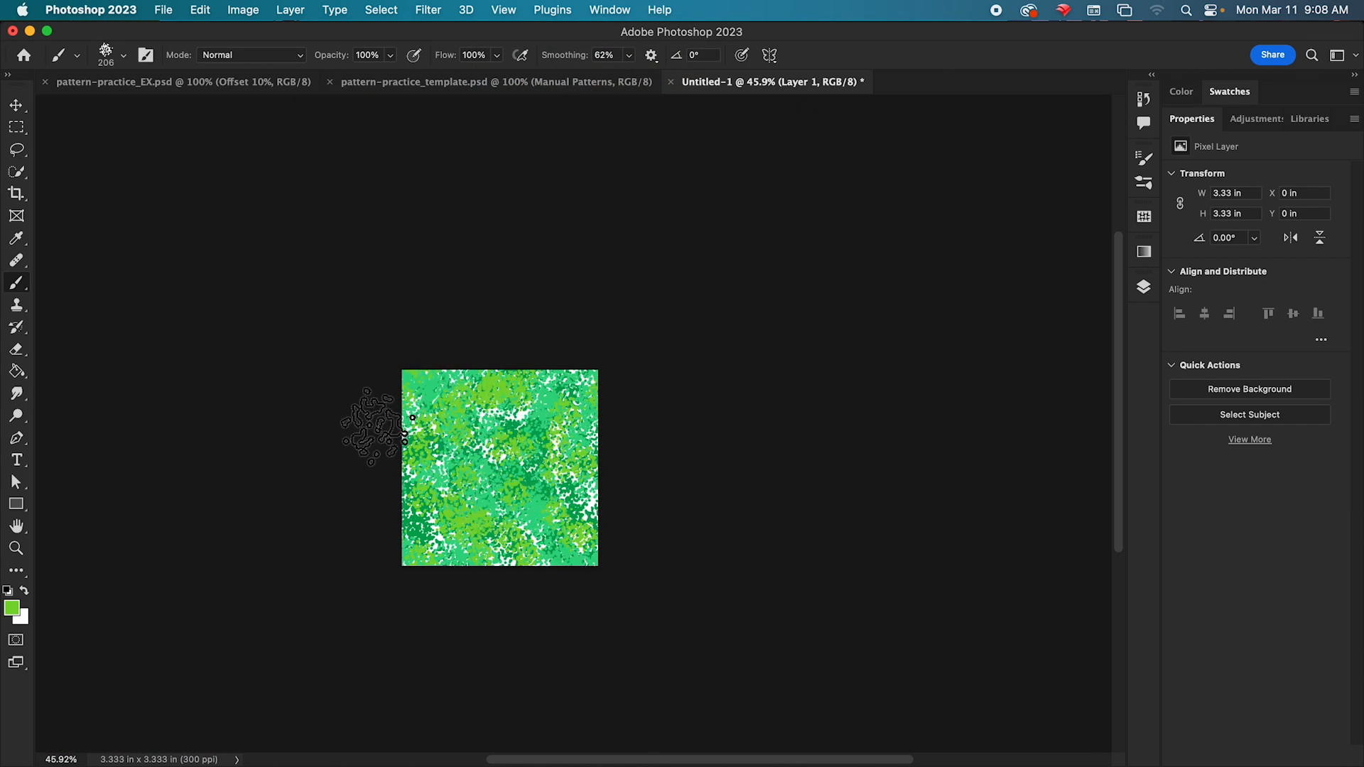
left_click_drag(486, 502, 551, 447)
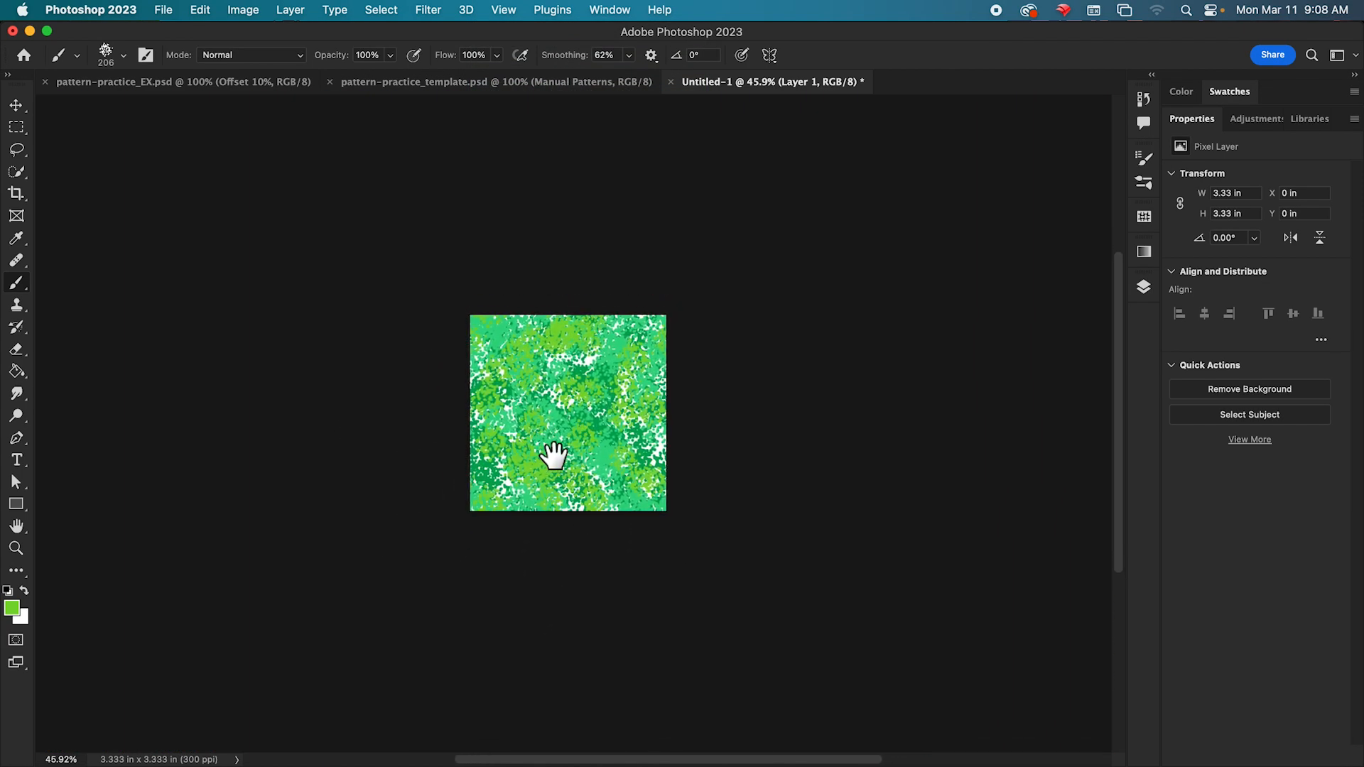
- Define the tile as a pattern preset named "mottled green"
left_click(201, 9)
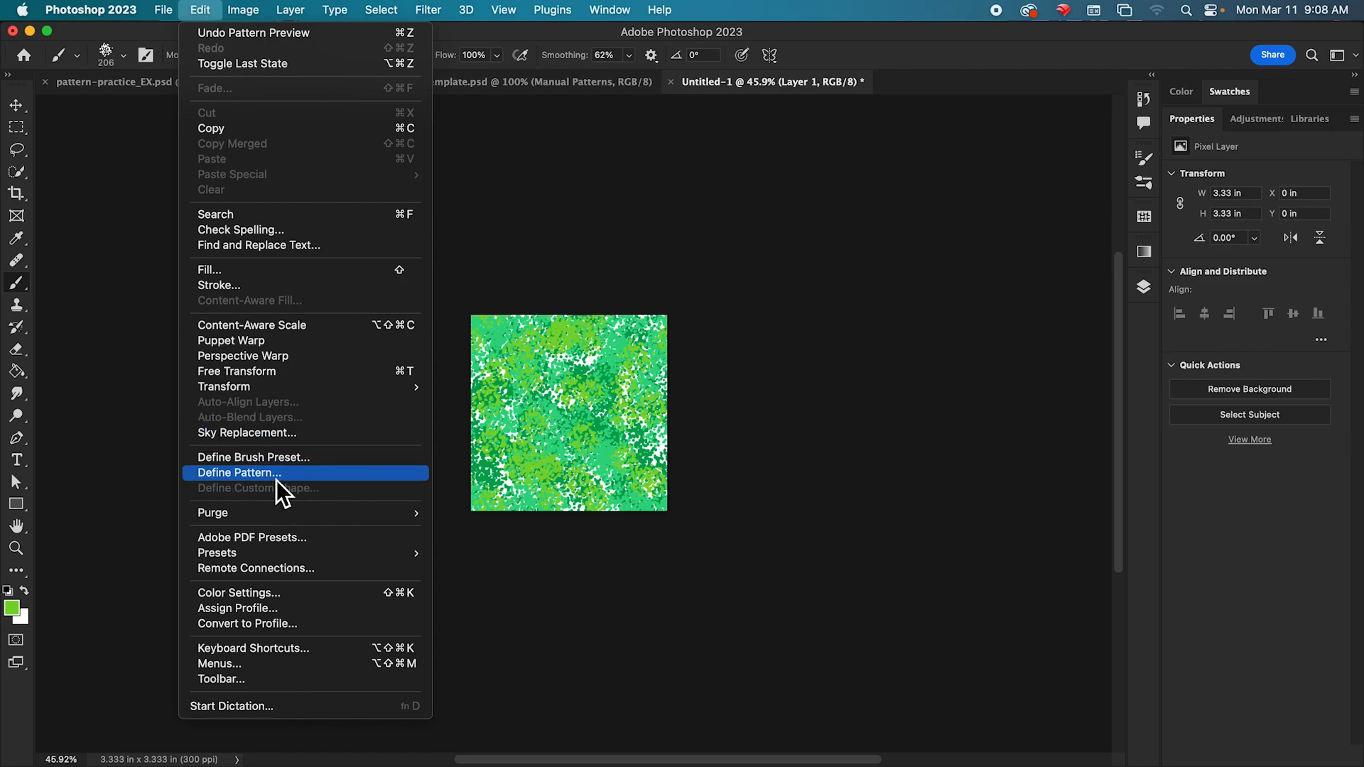
left_click(246, 474)
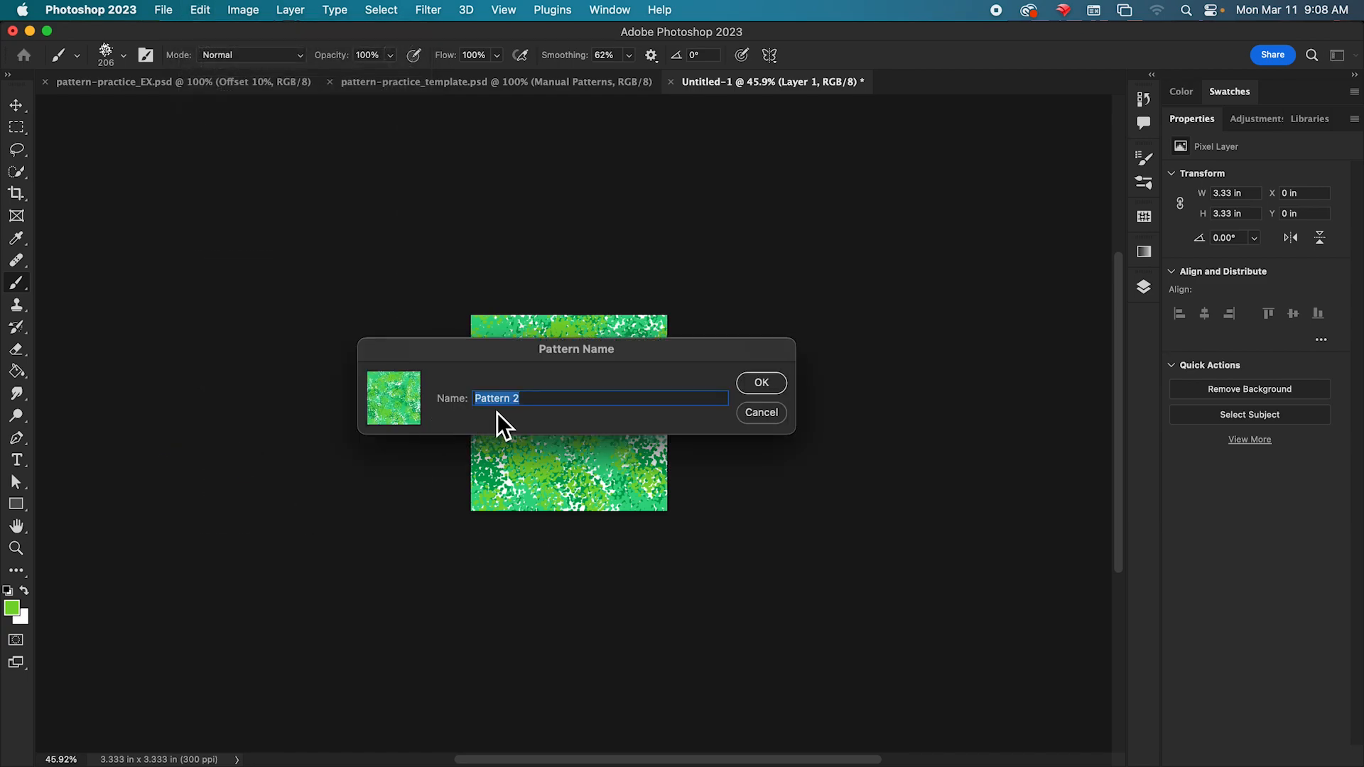
type("mottled gree")
left_click(744, 387)
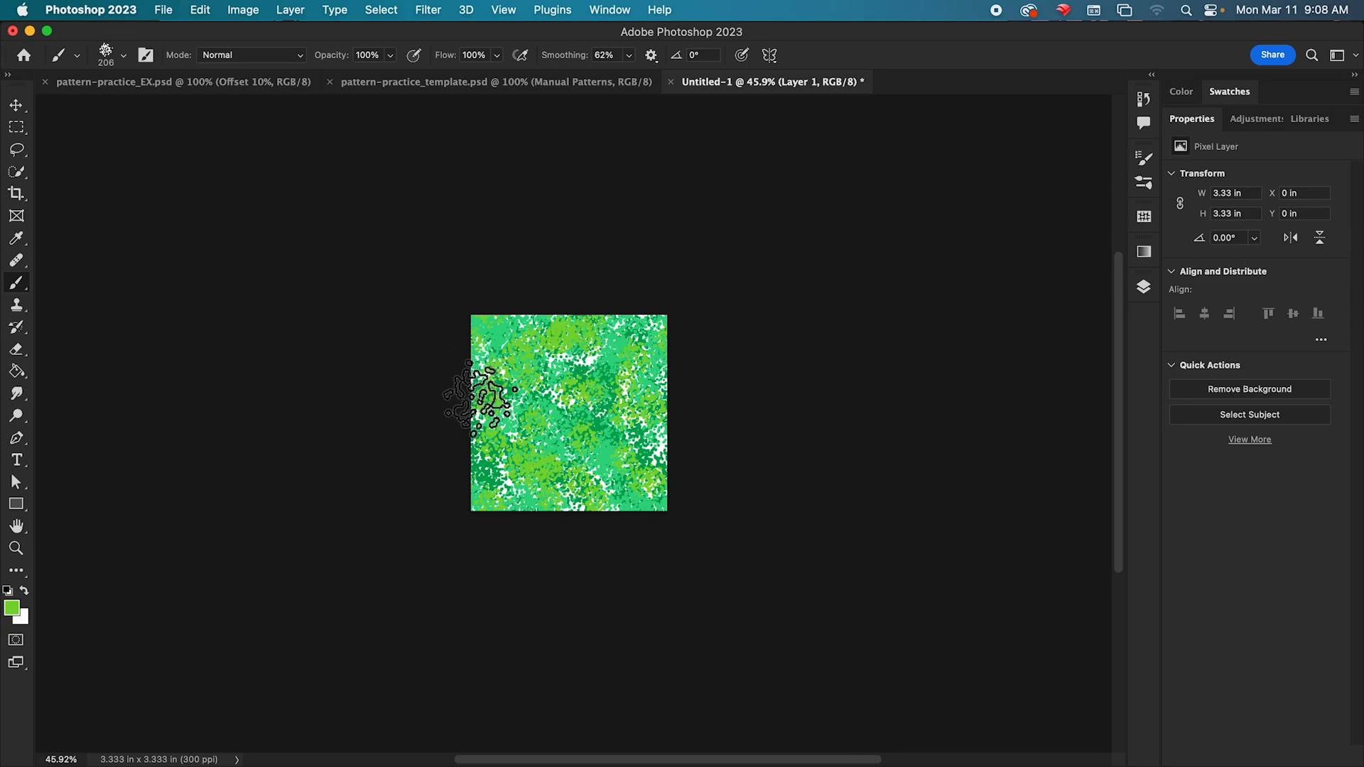
- Find the new mottled green preset among the saved patterns and check its name
left_click(609, 12)
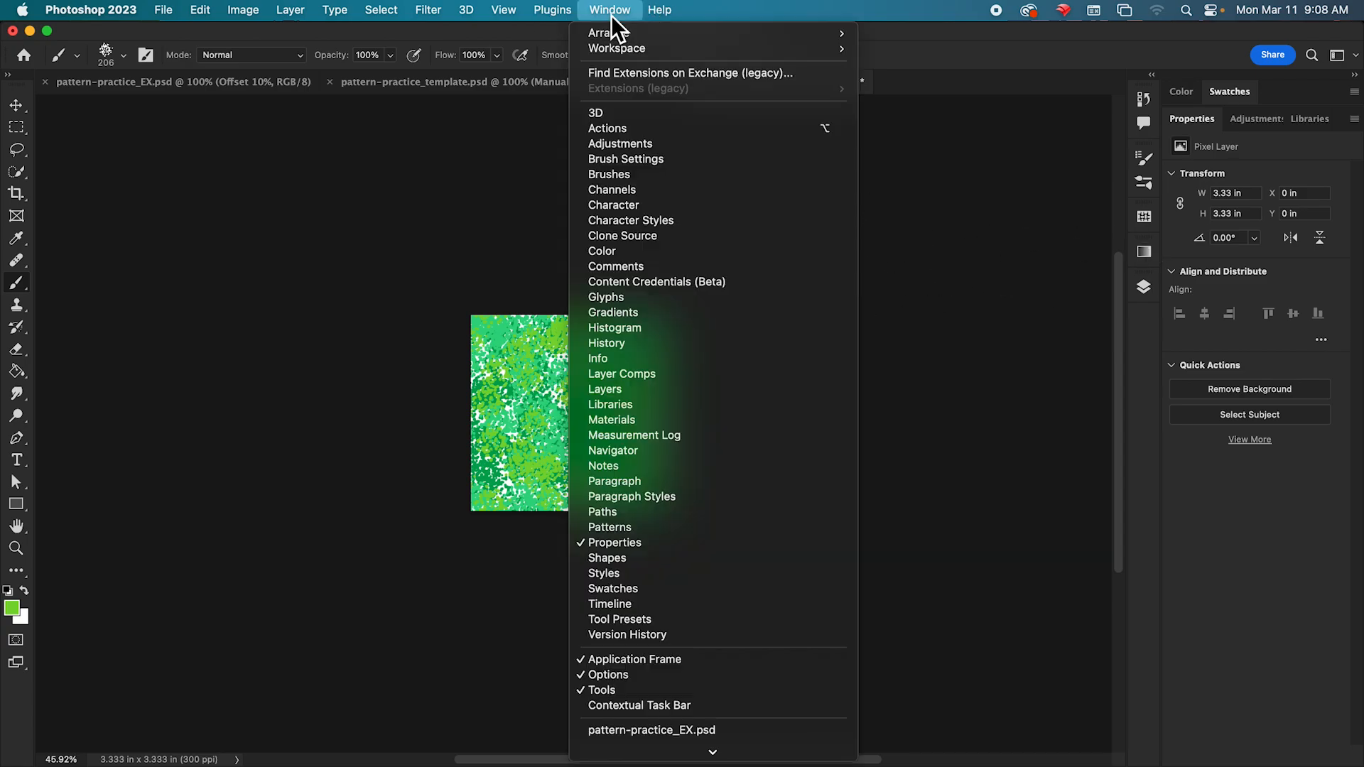
left_click(726, 529)
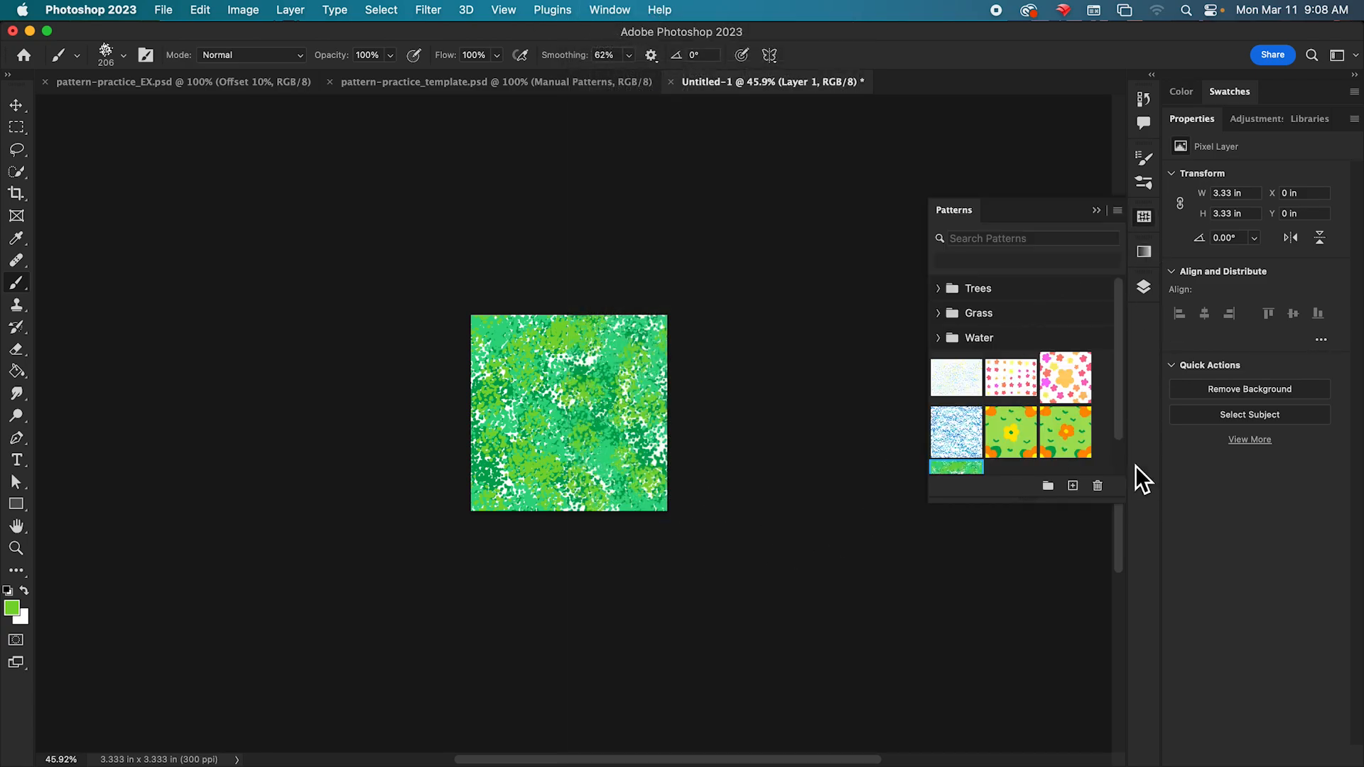
scroll(1118, 365, "down", 2)
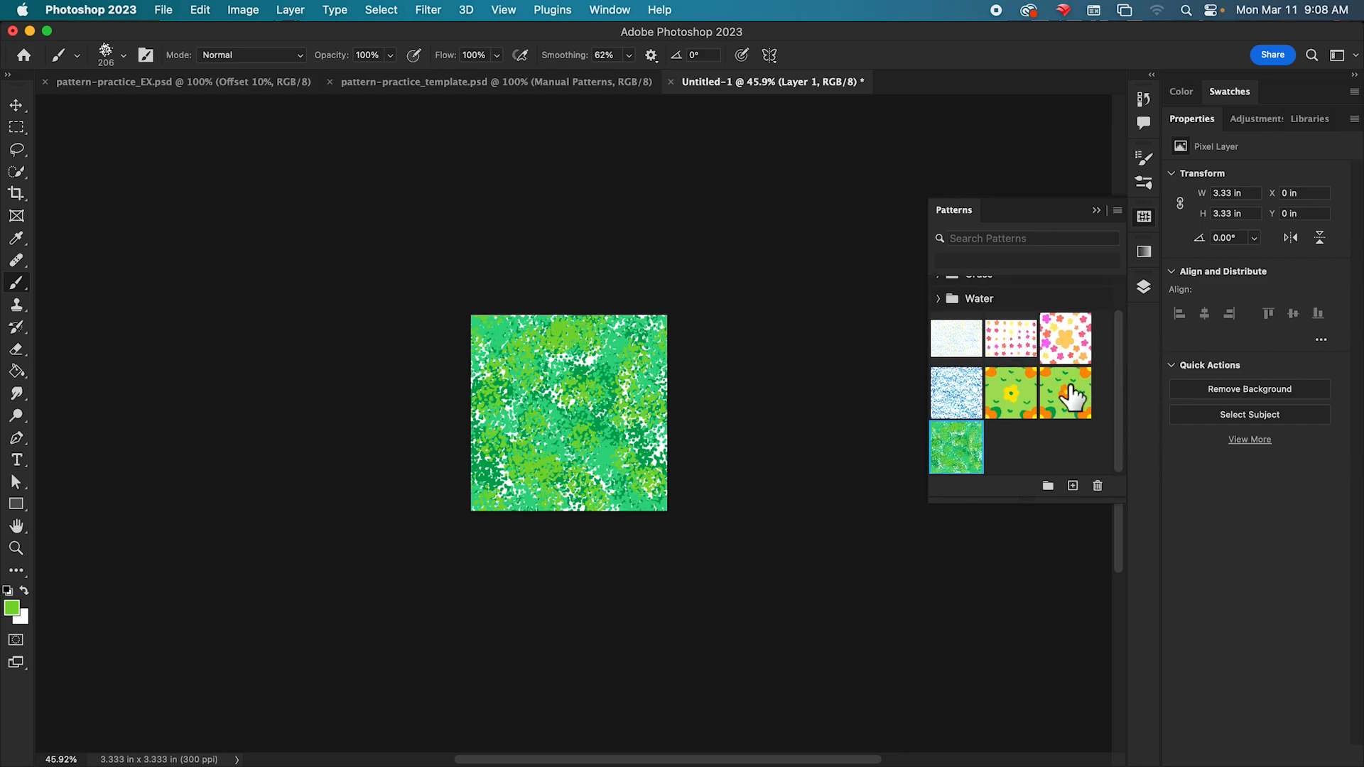
double_click(974, 460)
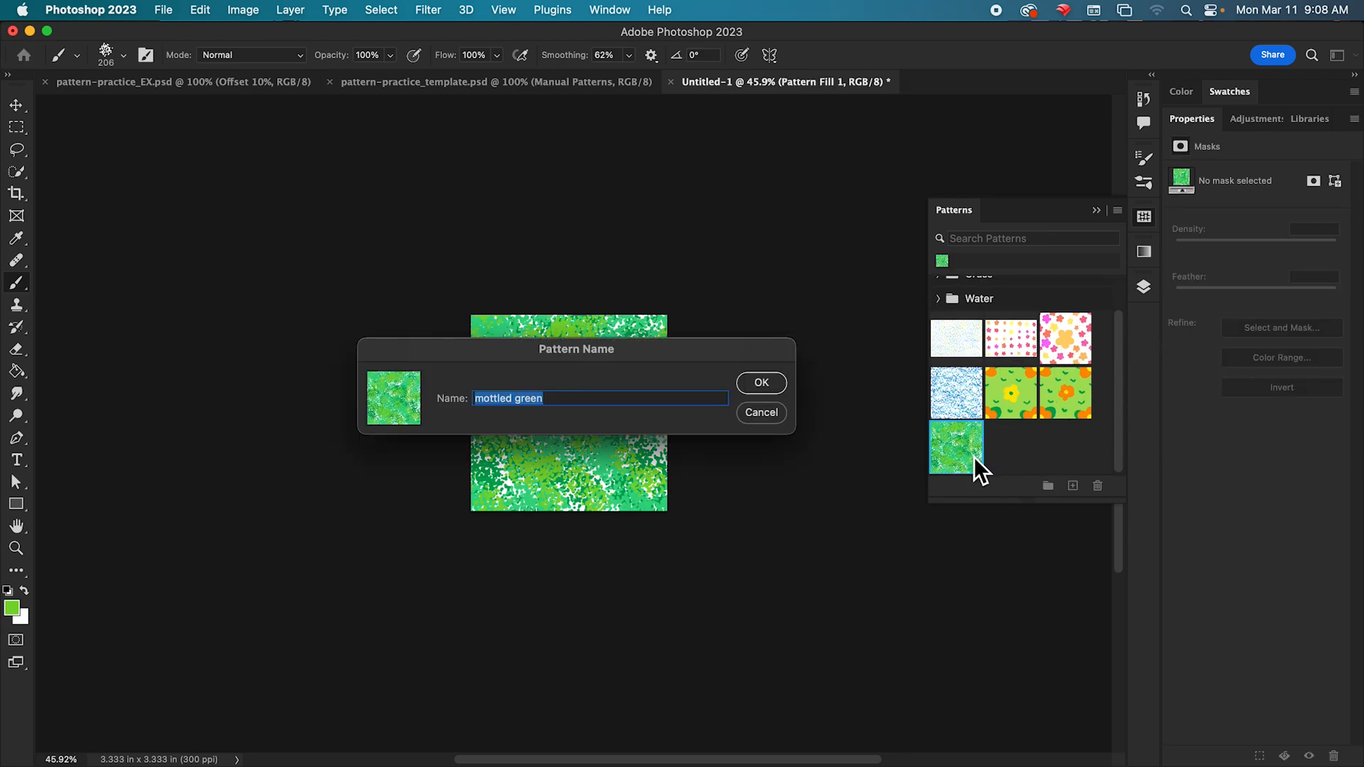
left_click(759, 414)
double_click(949, 457)
key("Return")
- Look through the Trees pattern group and the rest of the saved pattern presets
left_click_drag(1120, 423, 1102, 356)
left_click(938, 289)
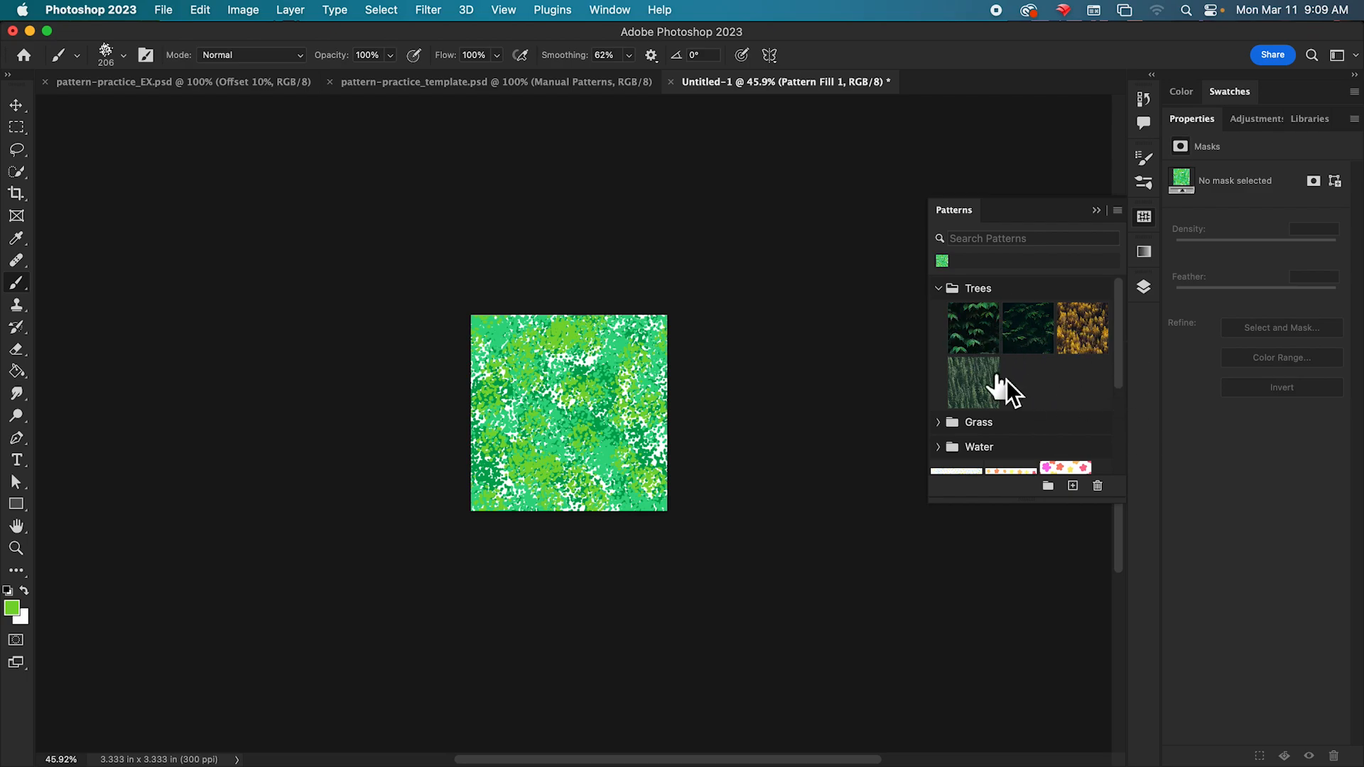
left_click(940, 290)
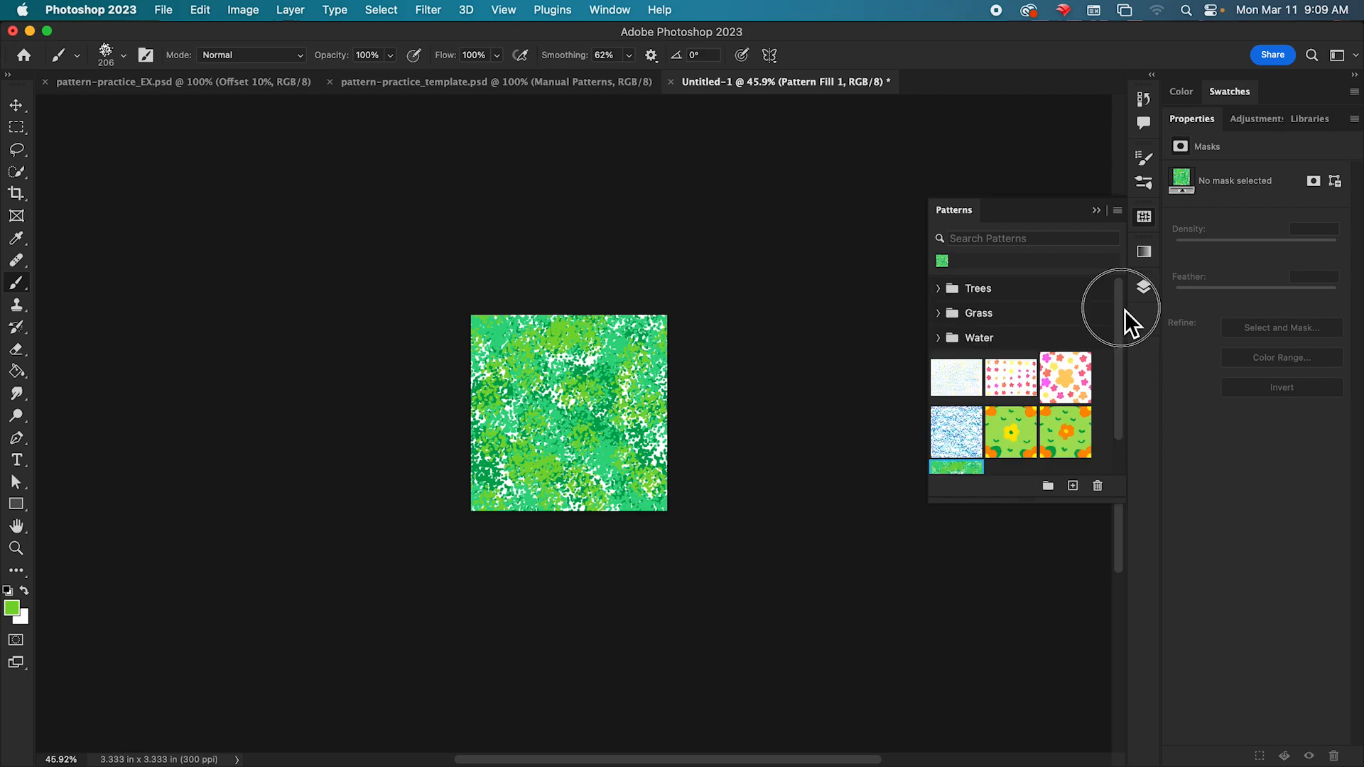
left_click_drag(1124, 310, 1123, 357)
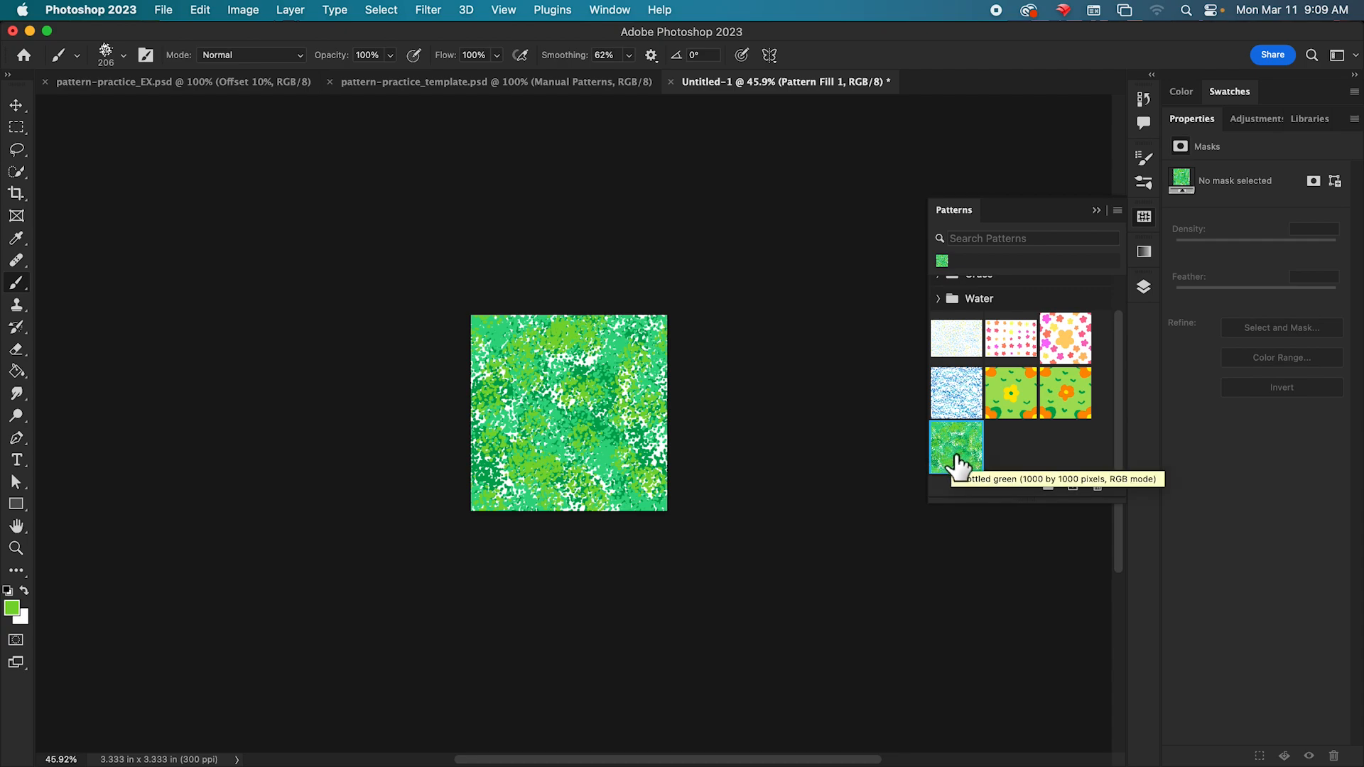
left_click_drag(1127, 425, 1127, 456)
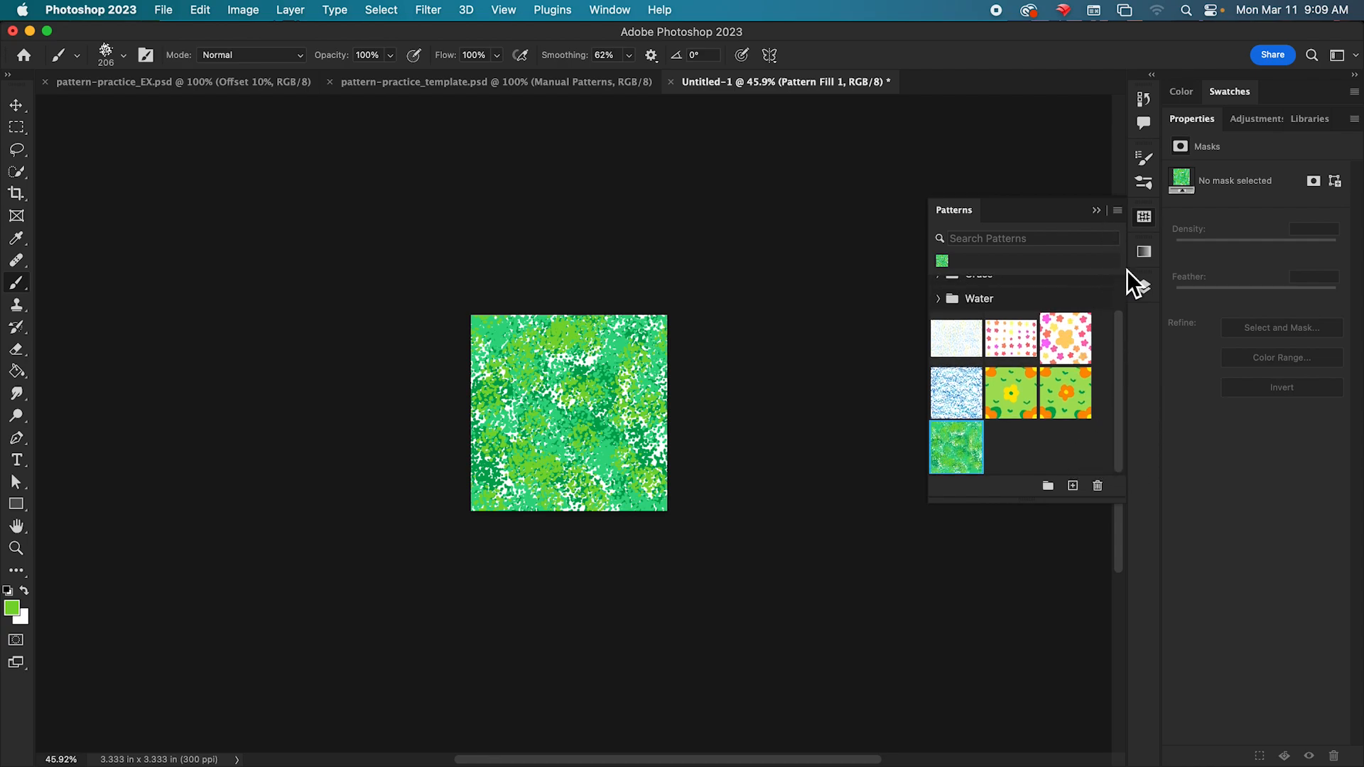
- Hide Layer 1 and delete the Pattern Fill 1 layer
left_click(1145, 287)
left_click(882, 387)
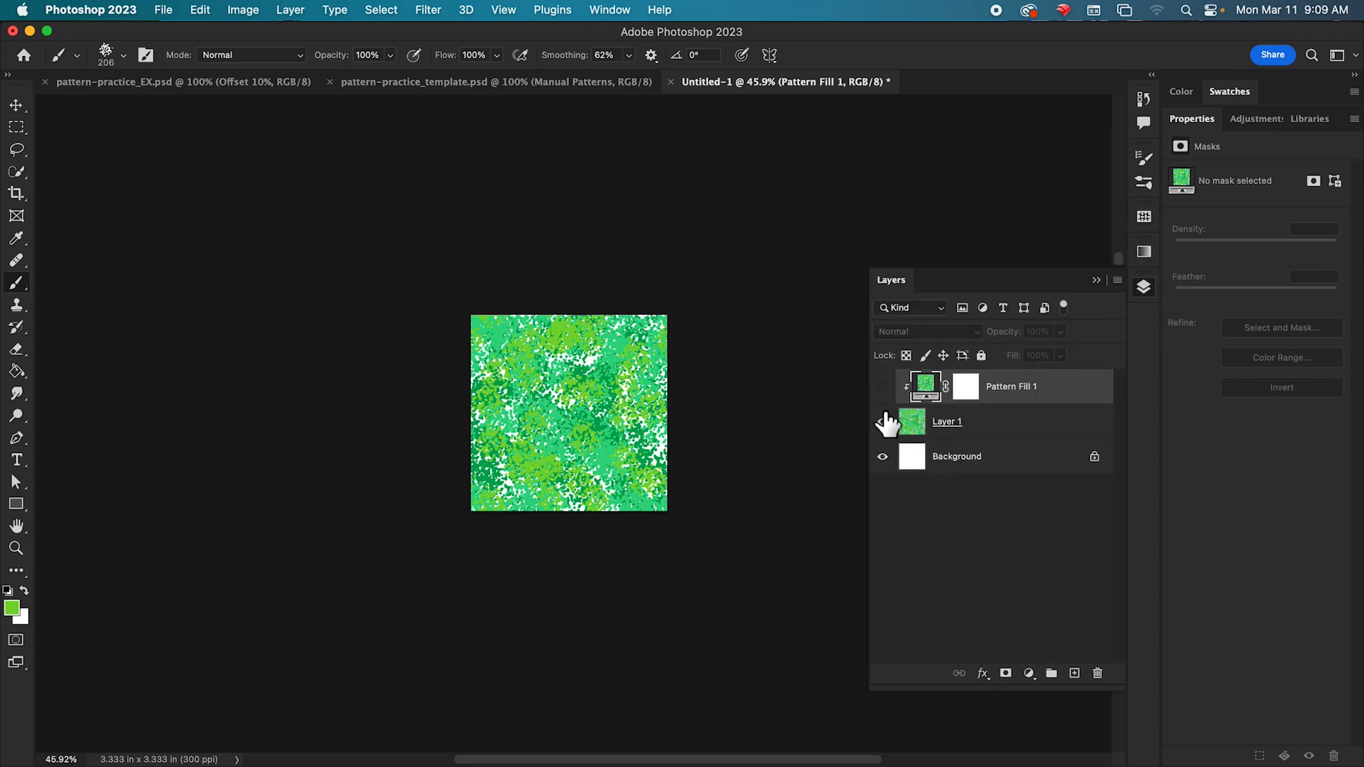
left_click(883, 422)
left_click_drag(1008, 390, 1098, 672)
- Add a new layer above Layer 1 and fill it with yellow-green 7cd632 using the Paint Bucket tool
left_click(1074, 673)
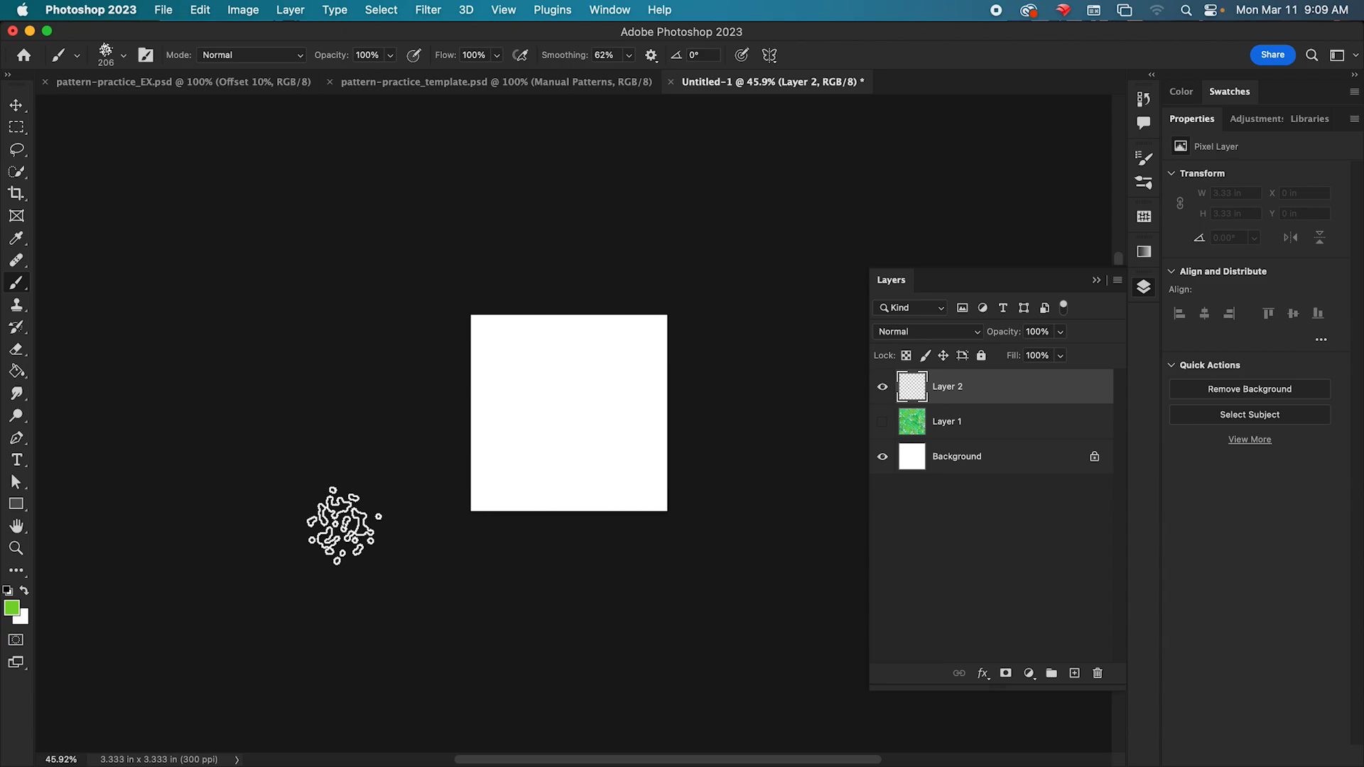
left_click(11, 608)
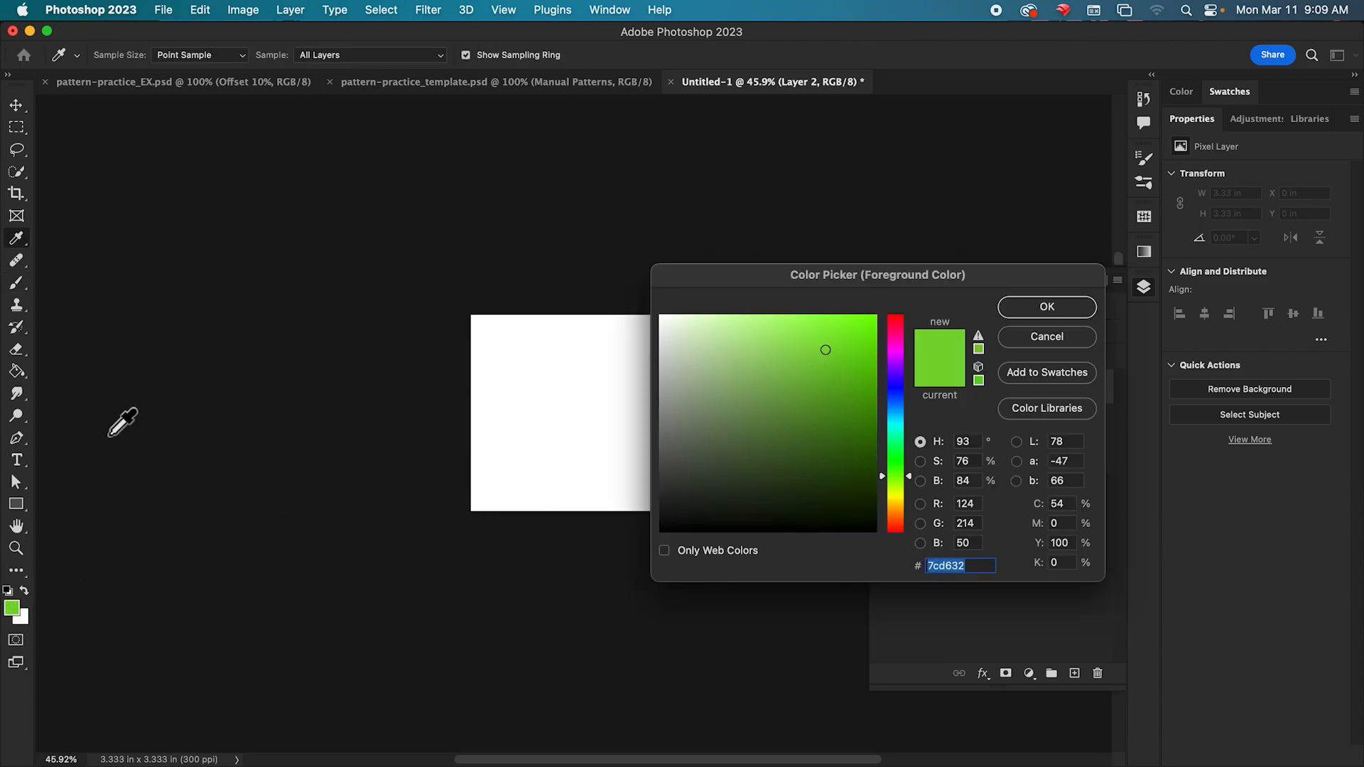
left_click(1059, 315)
left_click(17, 371)
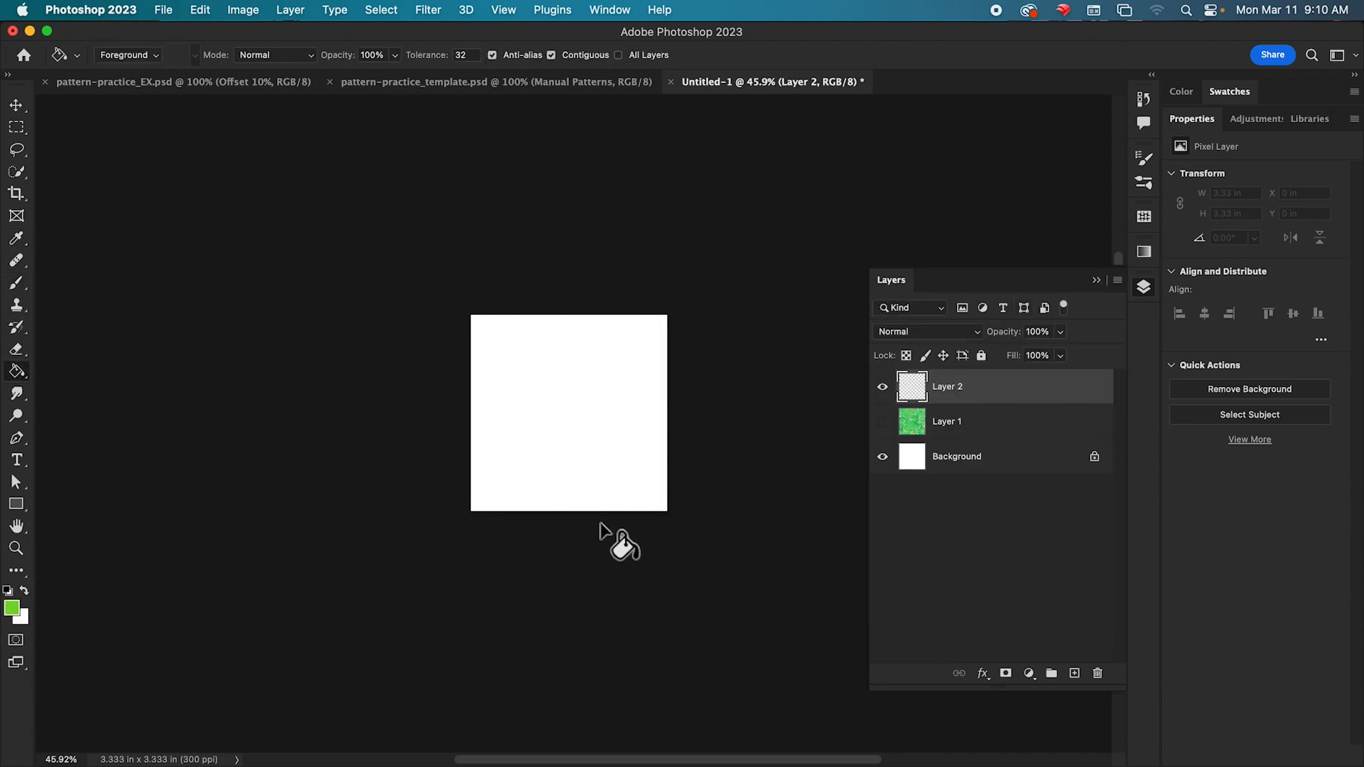
left_click(20, 370)
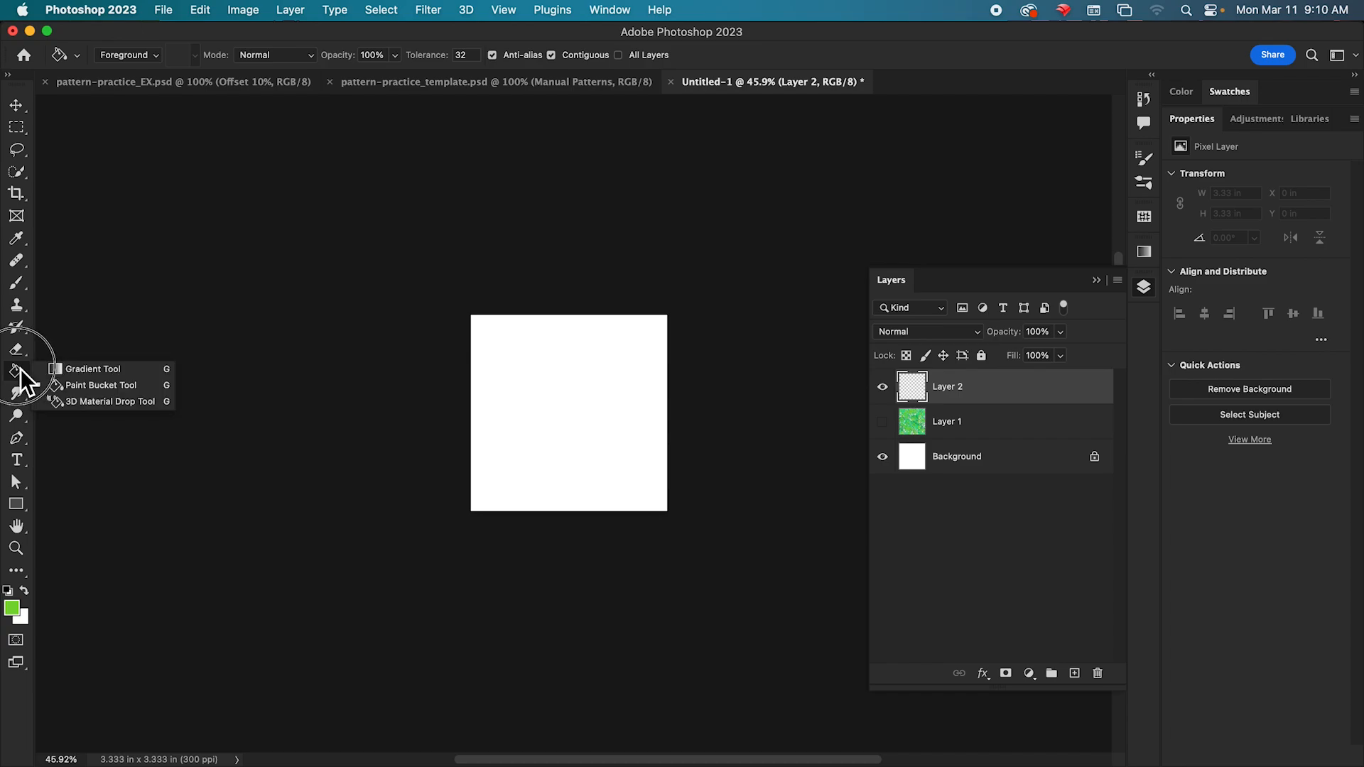
left_click(96, 387)
left_click(604, 466)
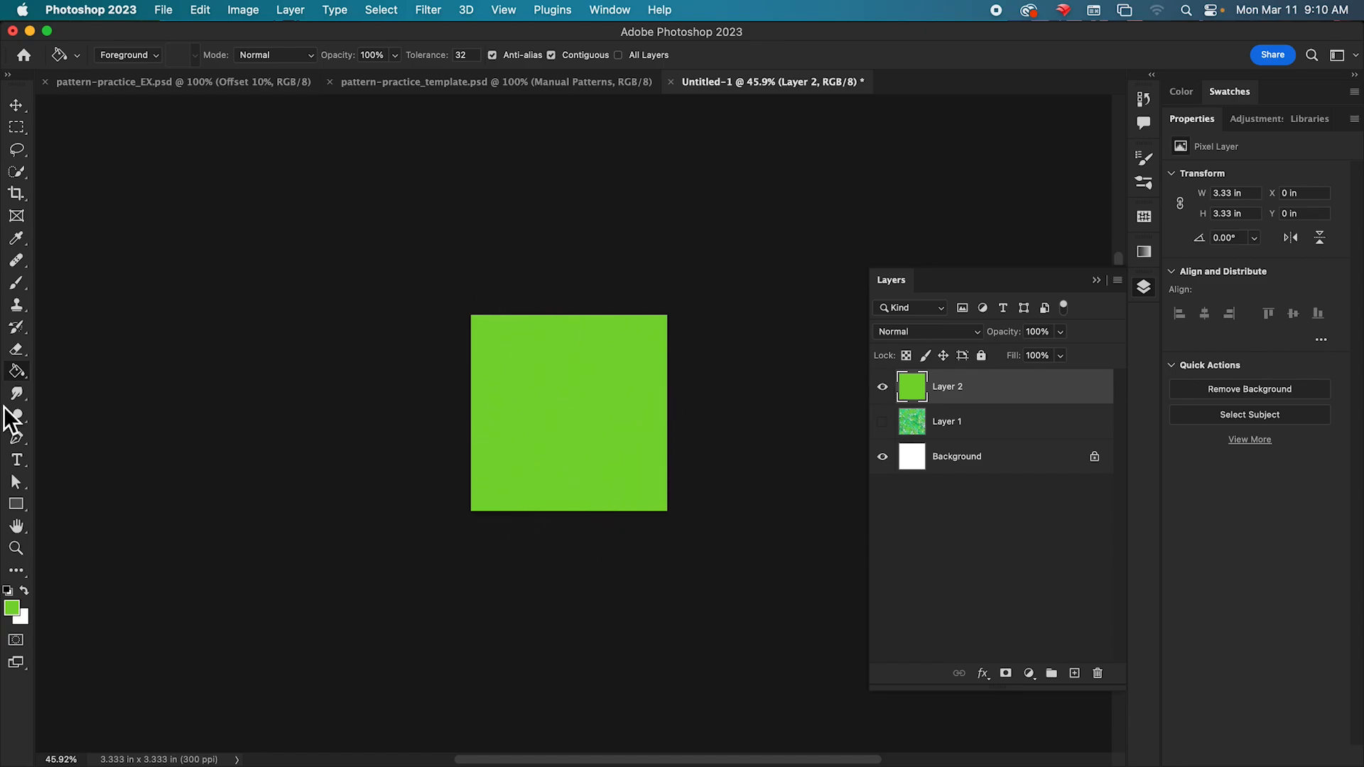
- Switch to the Brush tool with the Hard Round preset and set its size to 28 px
left_click(19, 284)
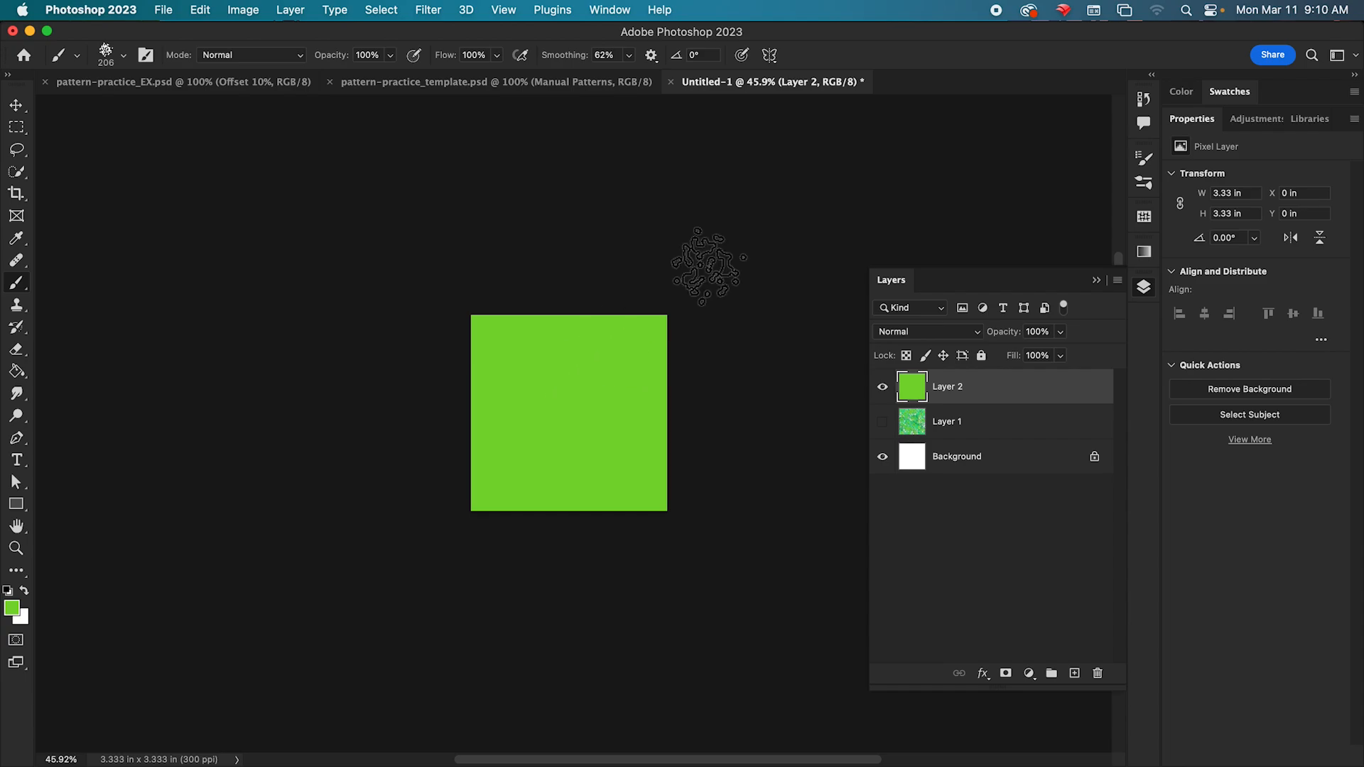
left_click(1146, 160)
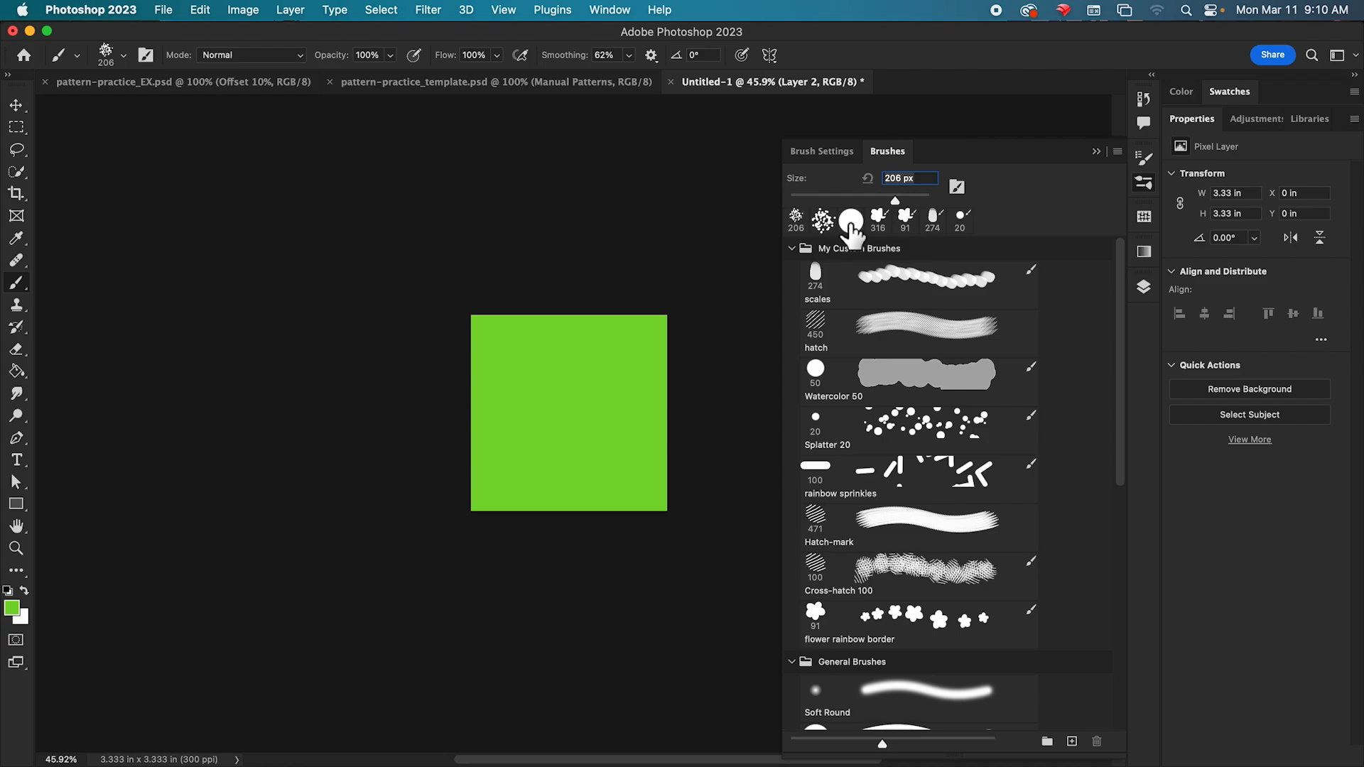
left_click_drag(1123, 318, 1115, 429)
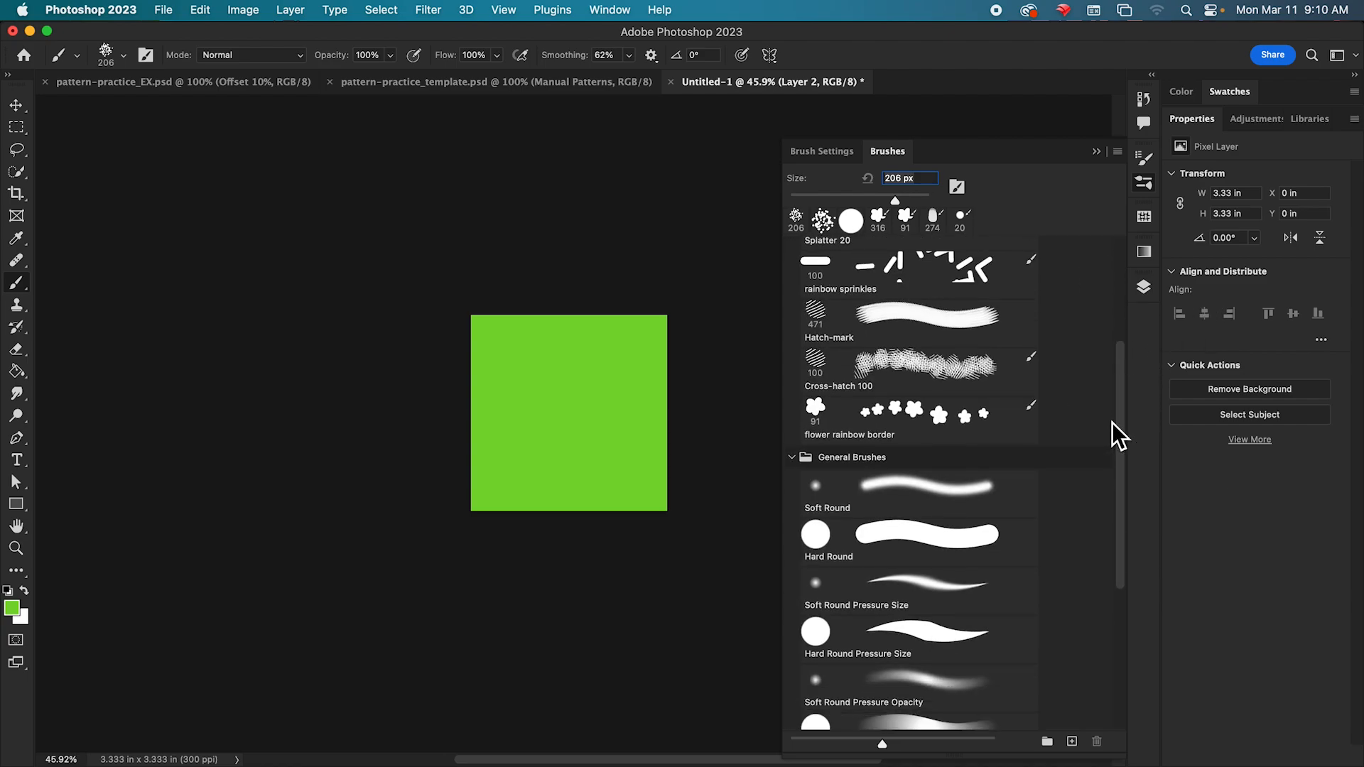
left_click(955, 544)
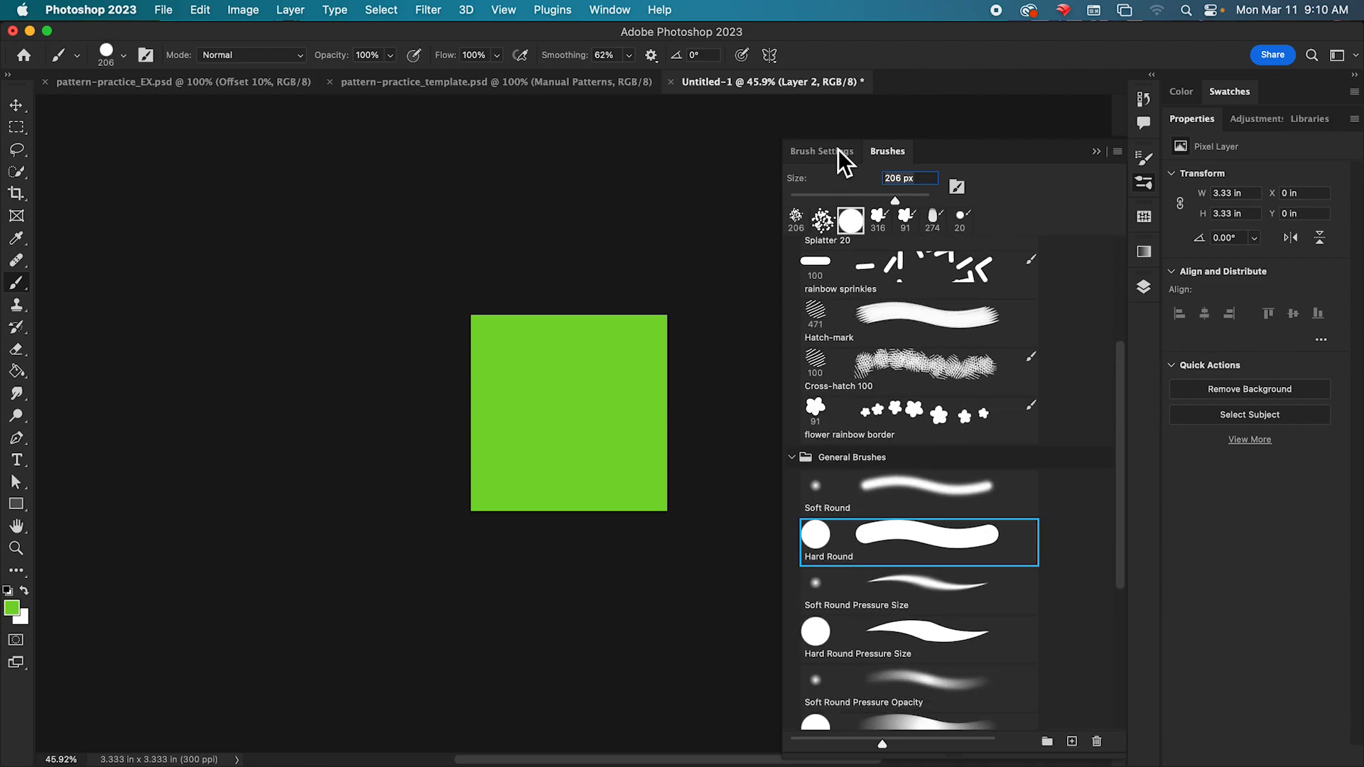
left_click(832, 151)
left_click(869, 207)
left_click_drag(1070, 440, 967, 451)
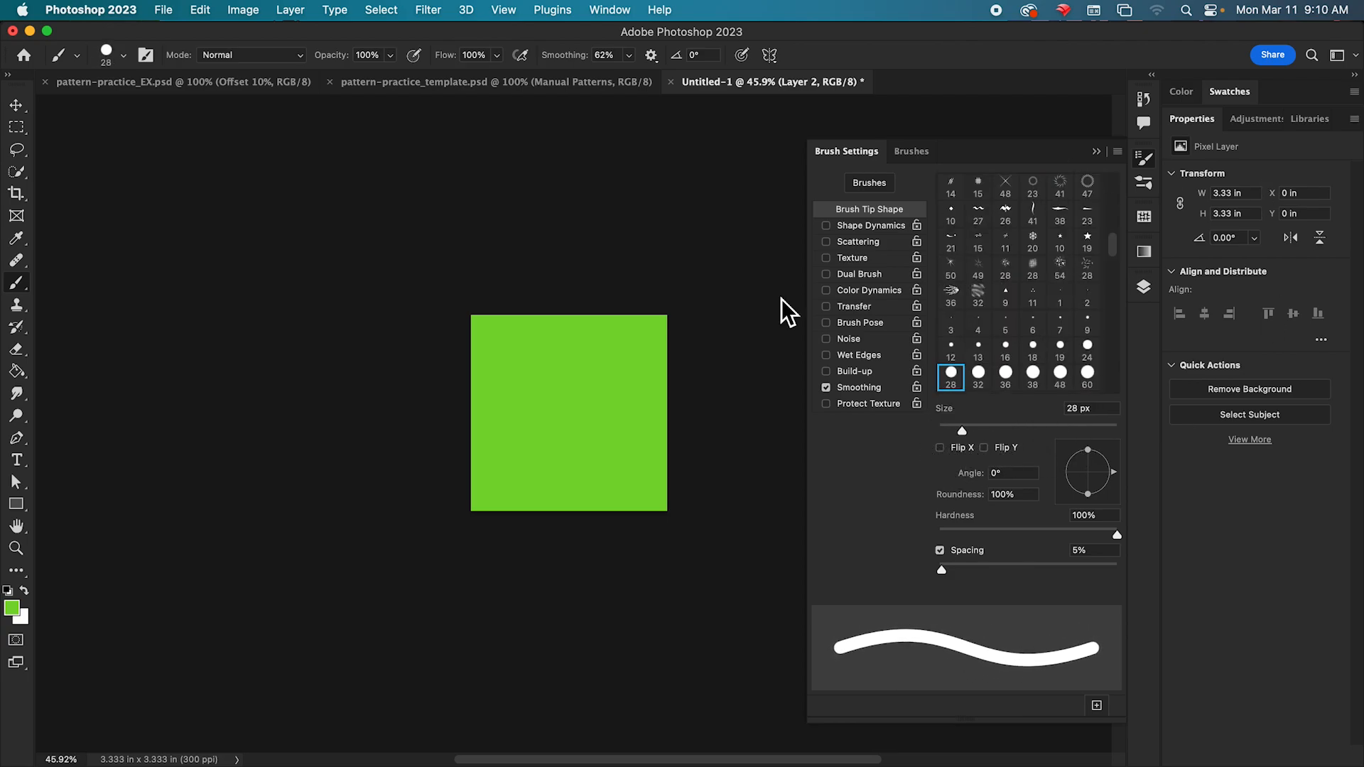
- Set the foreground color to a dark green and the brush smoothing to 89%
left_click(11, 609)
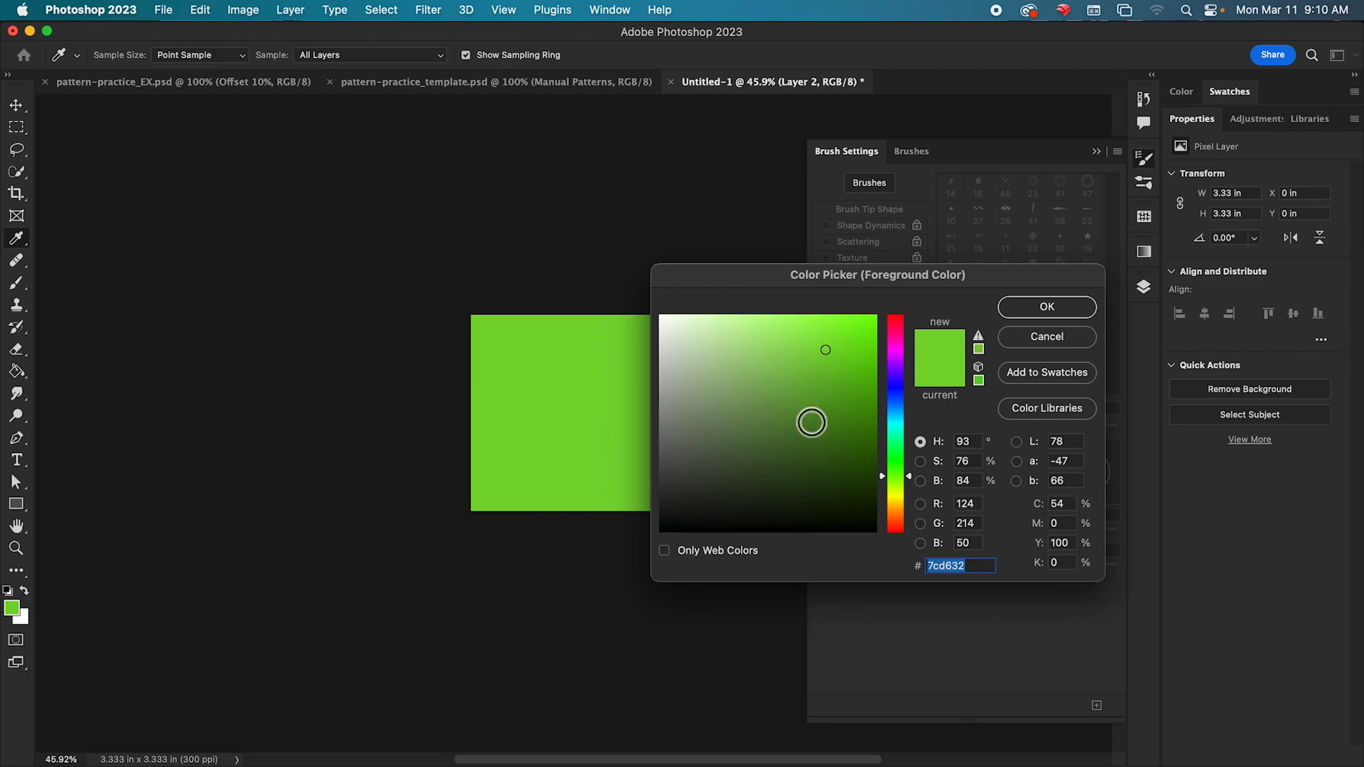
mouse_move(894, 475)
left_mouse_down()
mouse_move(893, 460)
mouse_move(808, 432)
left_mouse_up()
left_click(1021, 309)
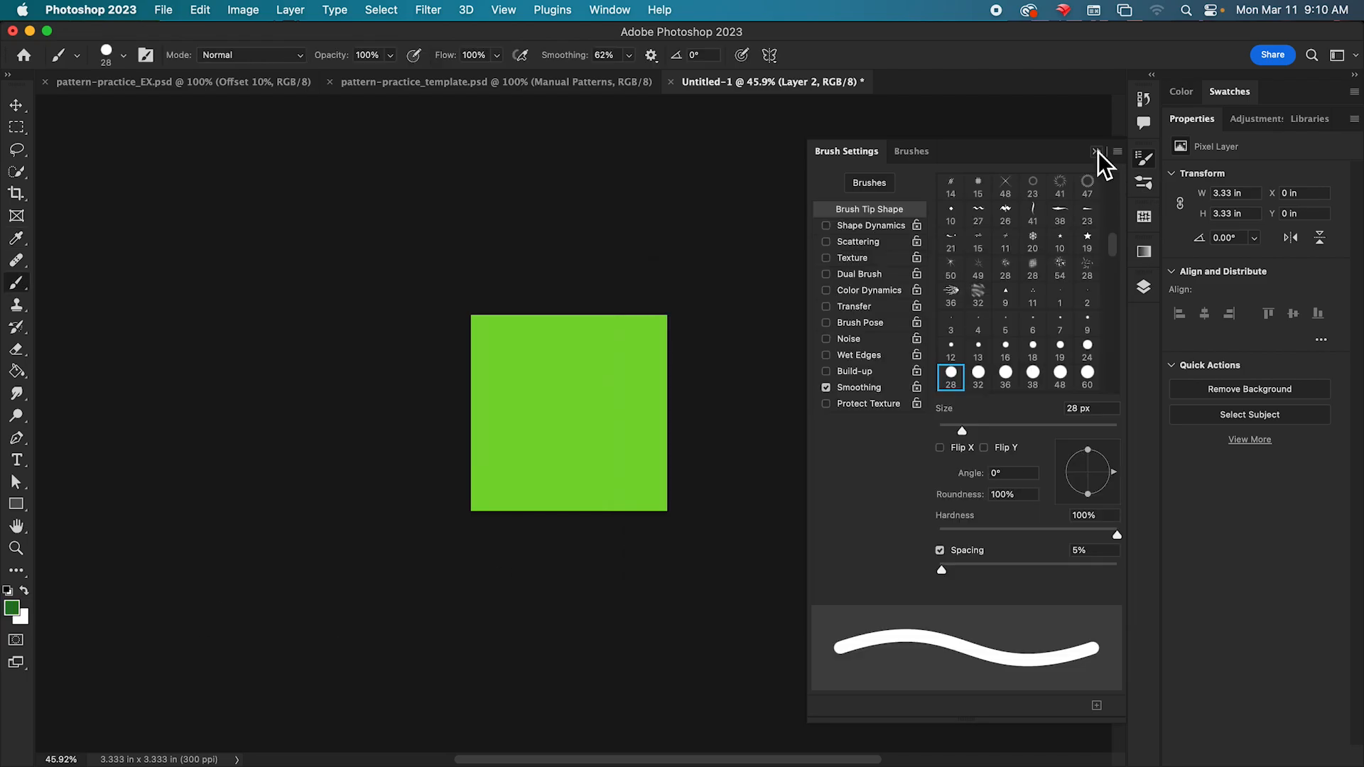
left_click(1097, 152)
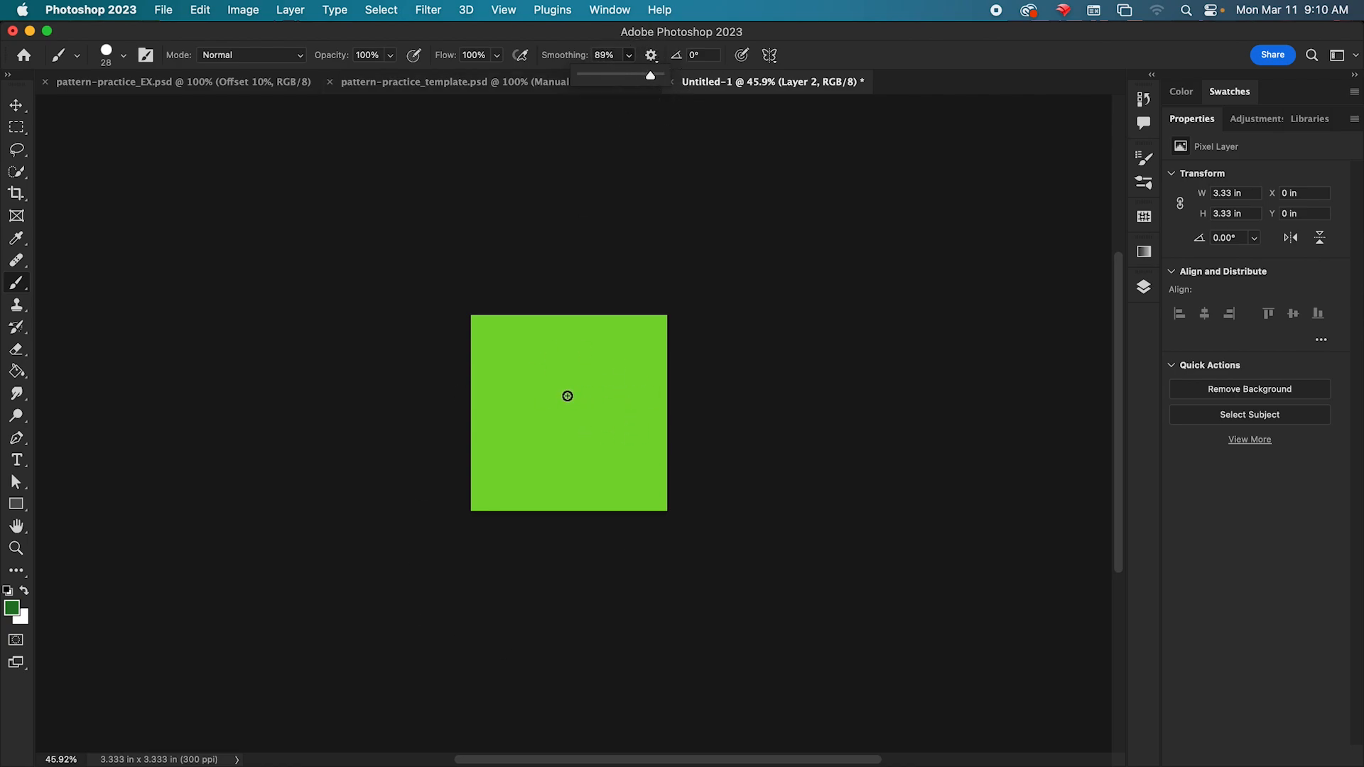
- Draw a large leaf outline with a central vein mid-tile and three small leaves around it, keeping clear of the edges
mouse_move(561, 347)
left_mouse_down()
mouse_move(524, 387)
mouse_move(521, 447)
mouse_move(553, 472)
mouse_move(602, 466)
mouse_move(612, 417)
mouse_move(555, 339)
mouse_move(564, 418)
mouse_move(587, 474)
mouse_move(617, 490)
left_mouse_up()
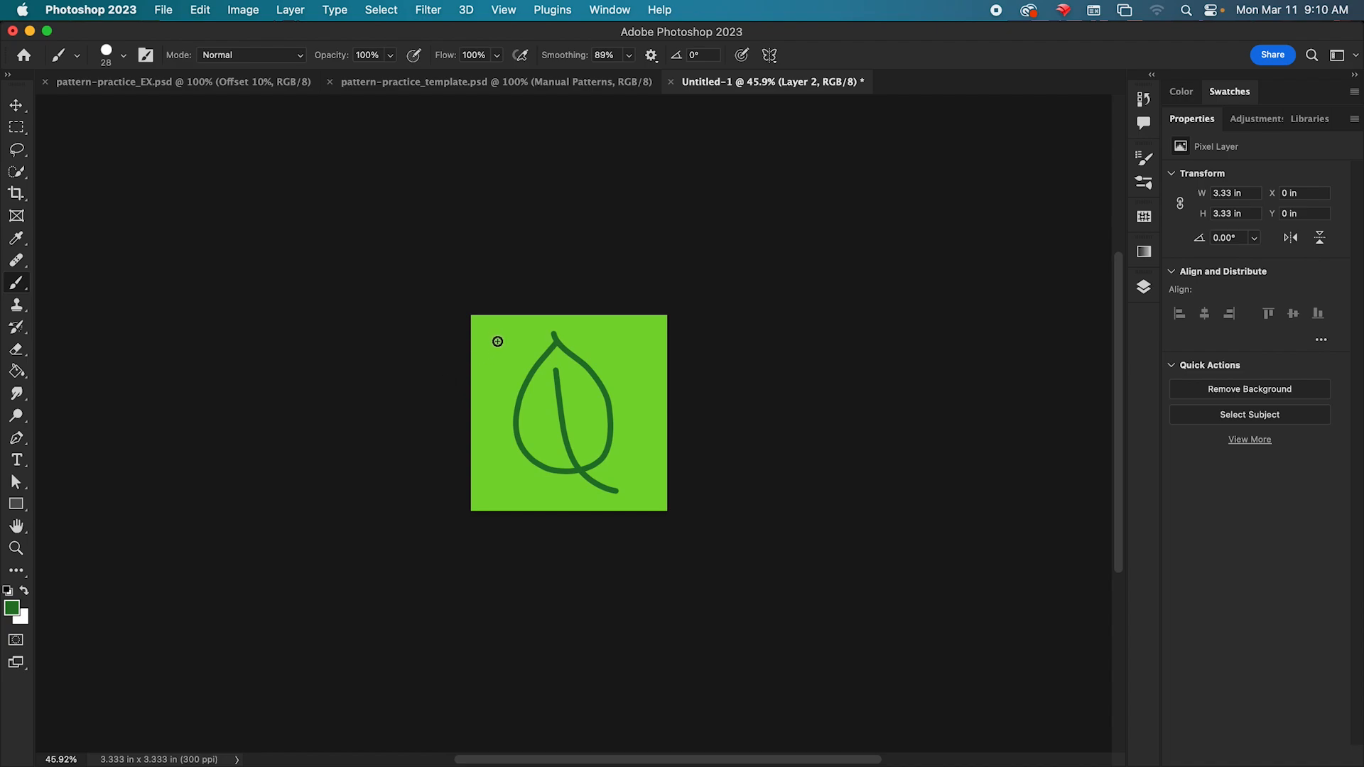
mouse_move(522, 332)
left_mouse_down()
mouse_move(498, 369)
mouse_move(484, 362)
mouse_move(524, 343)
left_mouse_up()
mouse_move(636, 390)
left_mouse_down()
mouse_move(631, 421)
mouse_move(648, 440)
mouse_move(629, 406)
left_mouse_up()
mouse_move(505, 471)
left_mouse_down()
mouse_move(539, 500)
mouse_move(541, 485)
mouse_move(500, 487)
left_mouse_up()
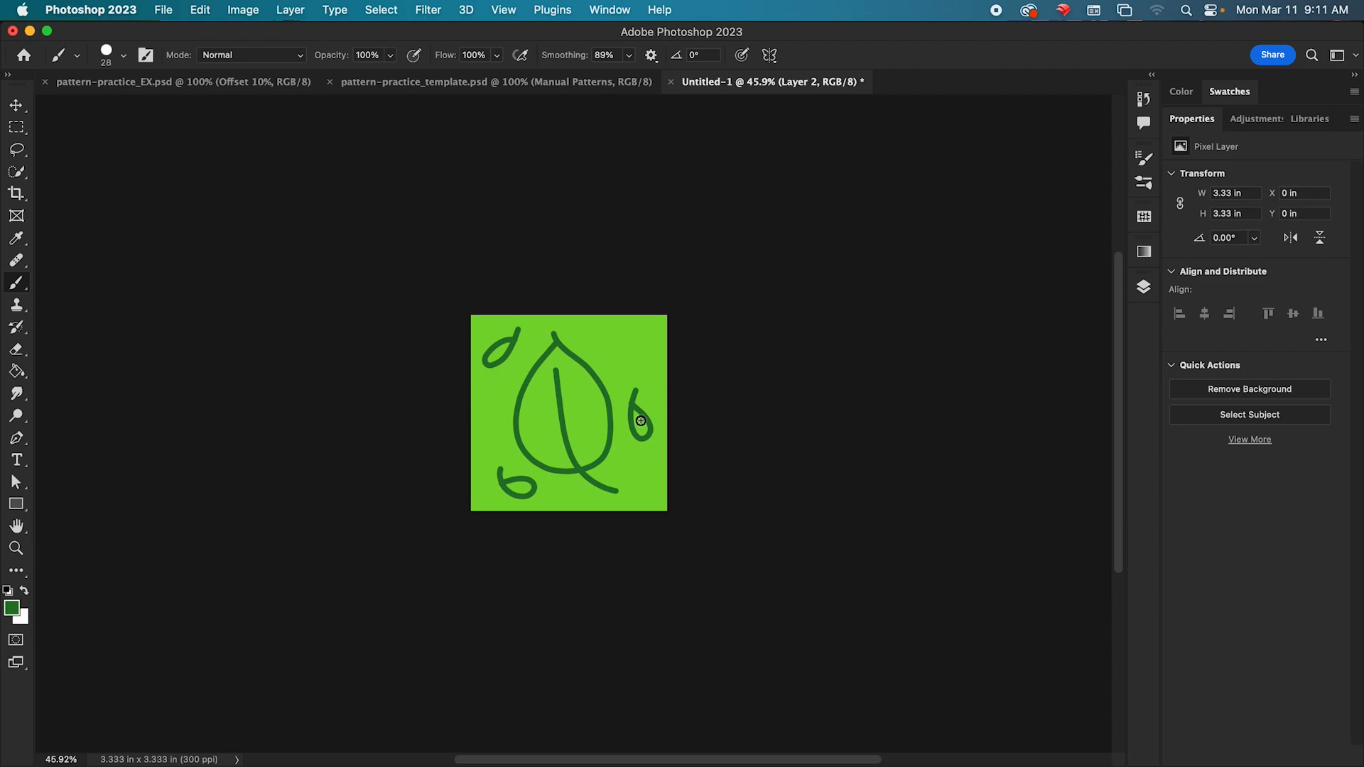
- Open the Offset filter for the leaf layer and try both the horizontal and vertical offsets at -2000 pixels with Wrap Around
left_click(429, 10)
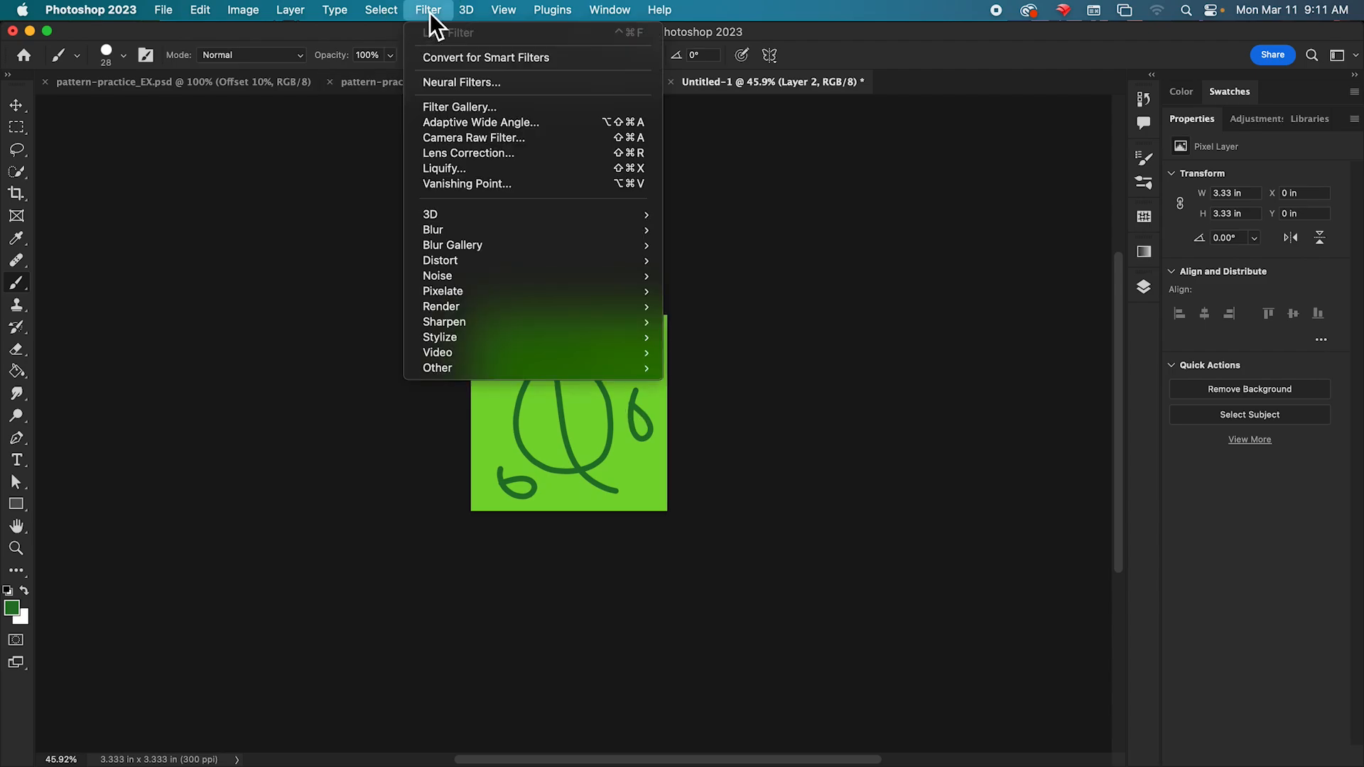
mouse_move(462, 375)
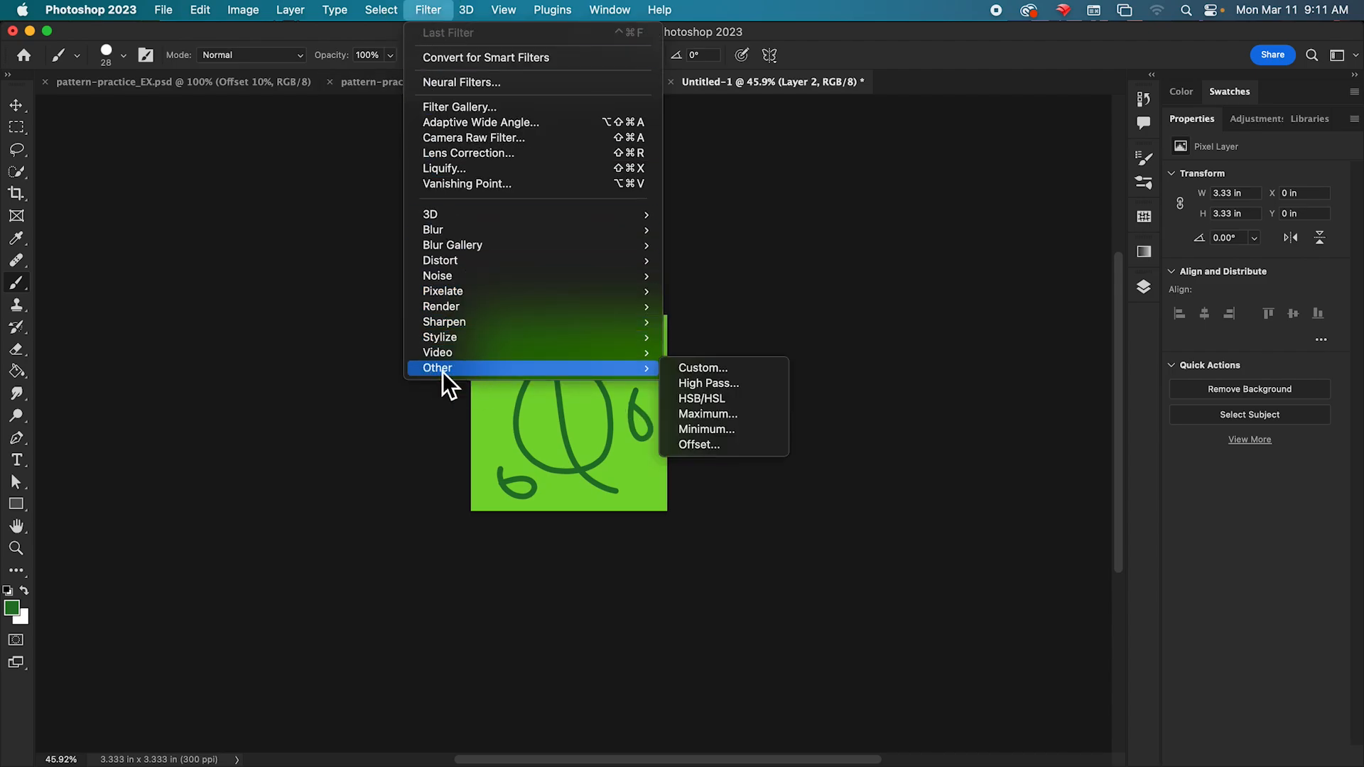
left_click(735, 447)
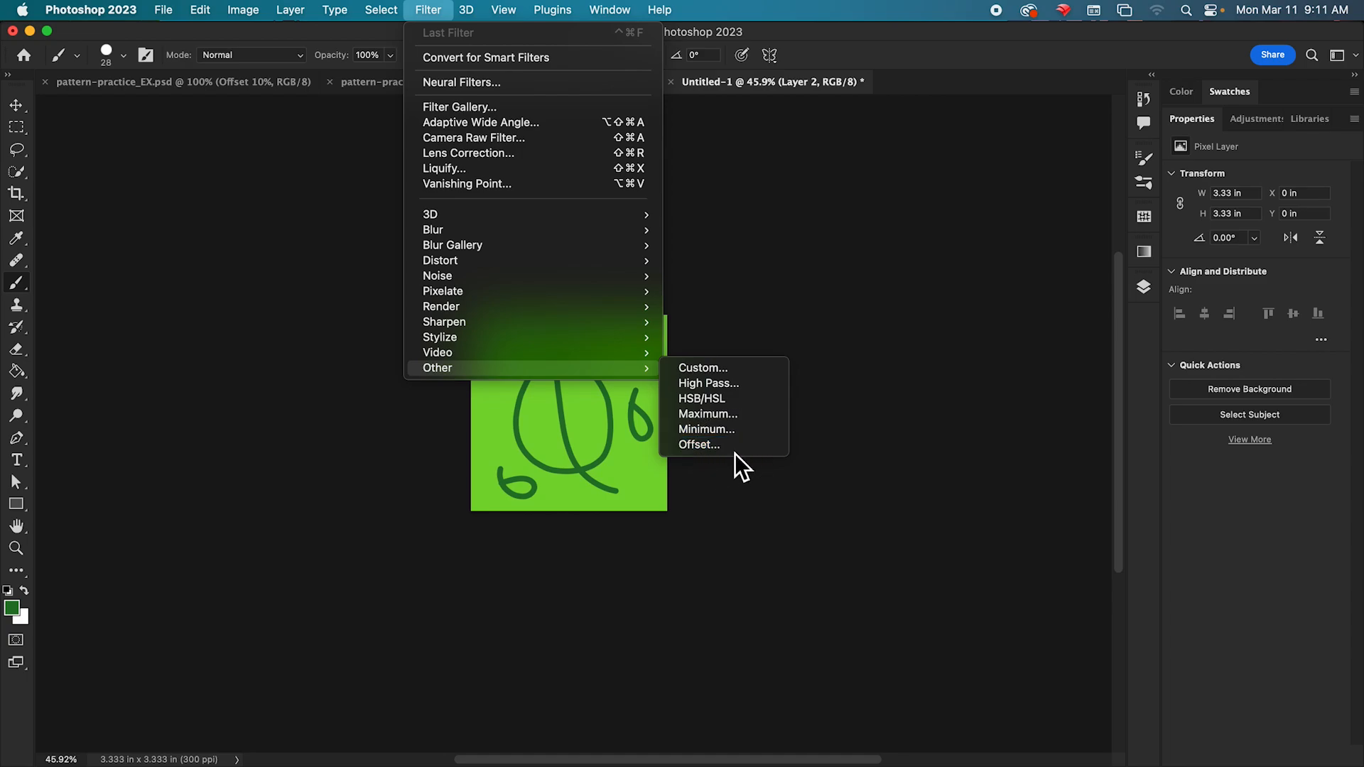
left_click_drag(659, 194, 807, 213)
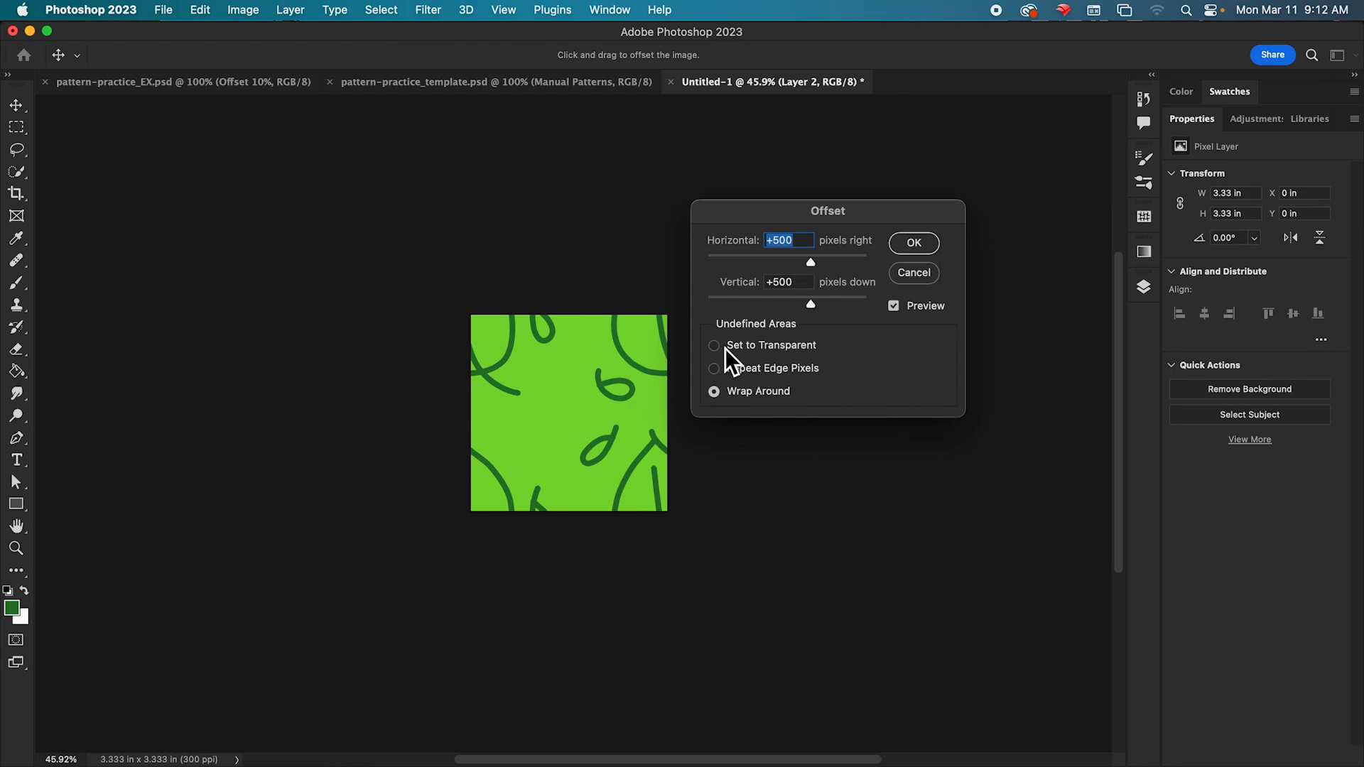
left_click_drag(813, 266, 707, 269)
left_click_drag(810, 305, 731, 327)
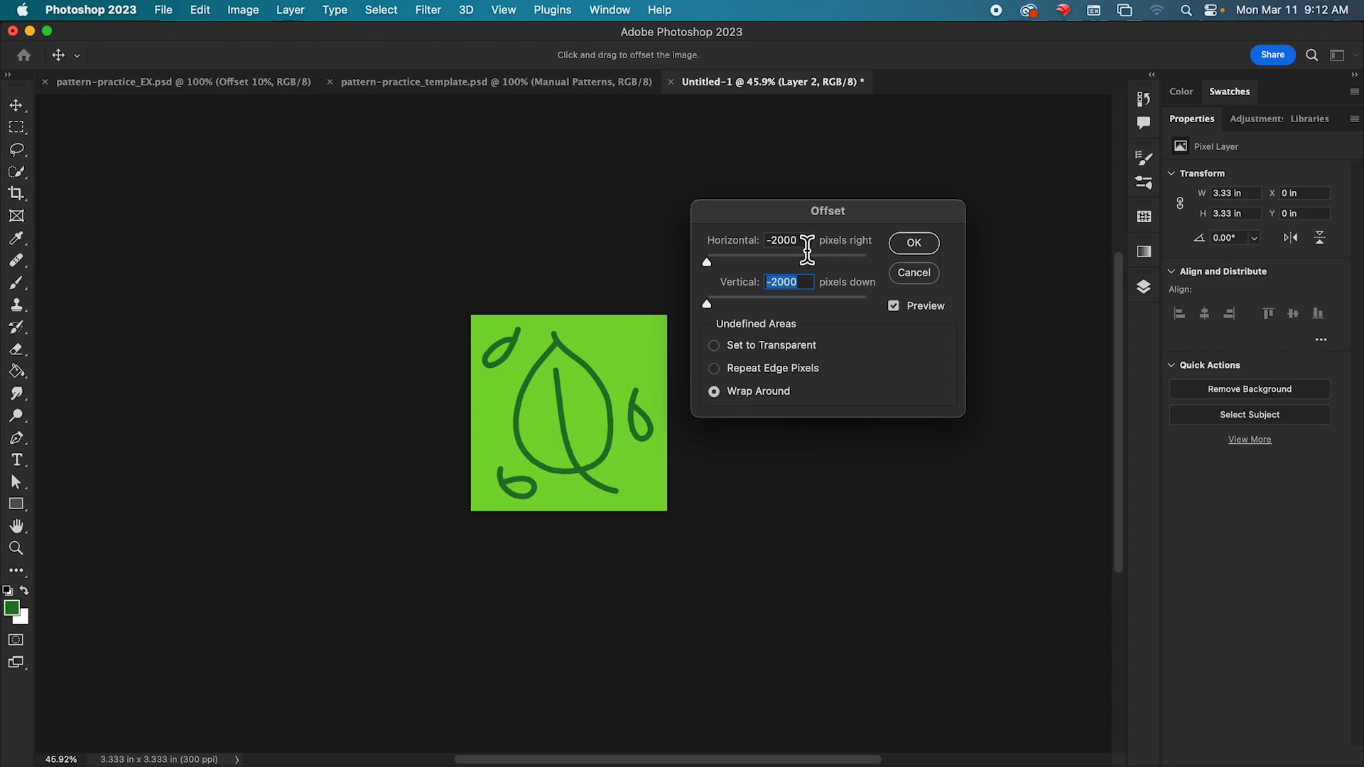
- Set both the horizontal and vertical offsets to -1000 pixels
left_click_drag(807, 246, 746, 248)
type("-10")
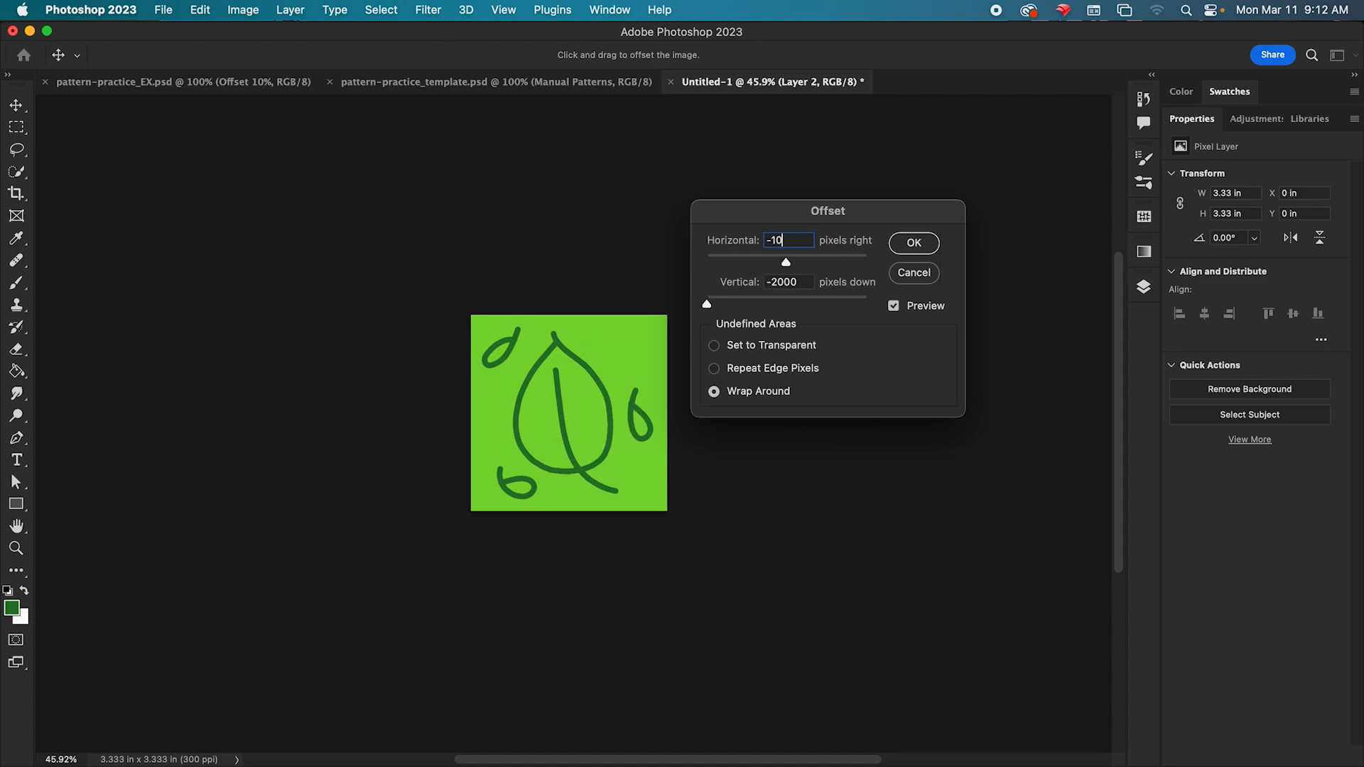
type("00")
left_click_drag(807, 282, 700, 280)
type("-1000")
- Set the horizontal and vertical offsets to -500 pixels and apply the Offset filter
left_click_drag(801, 241, 746, 242)
type("-500")
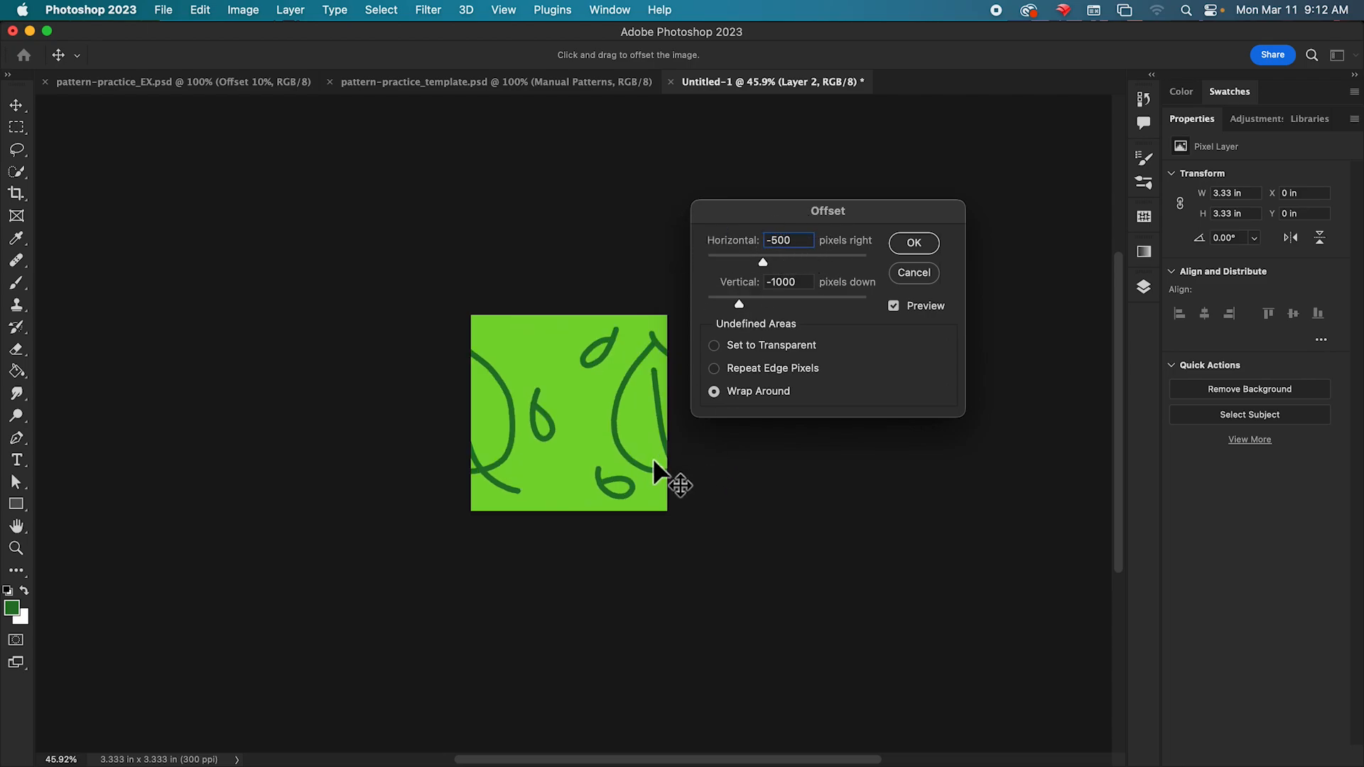
left_click(811, 288)
type("-500")
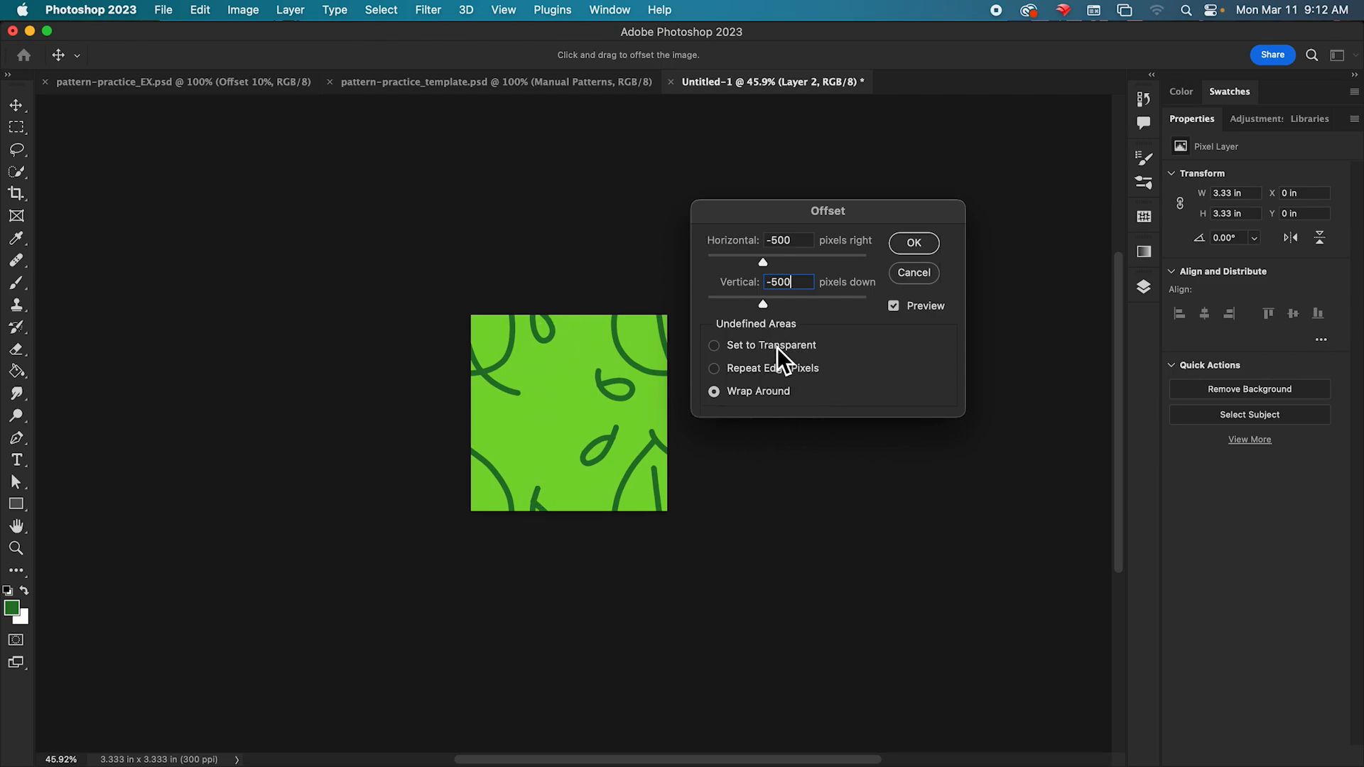
left_click(909, 242)
- Activate the Brush tool and turn on Pattern Preview to show the leaf tile repeated
key("b")
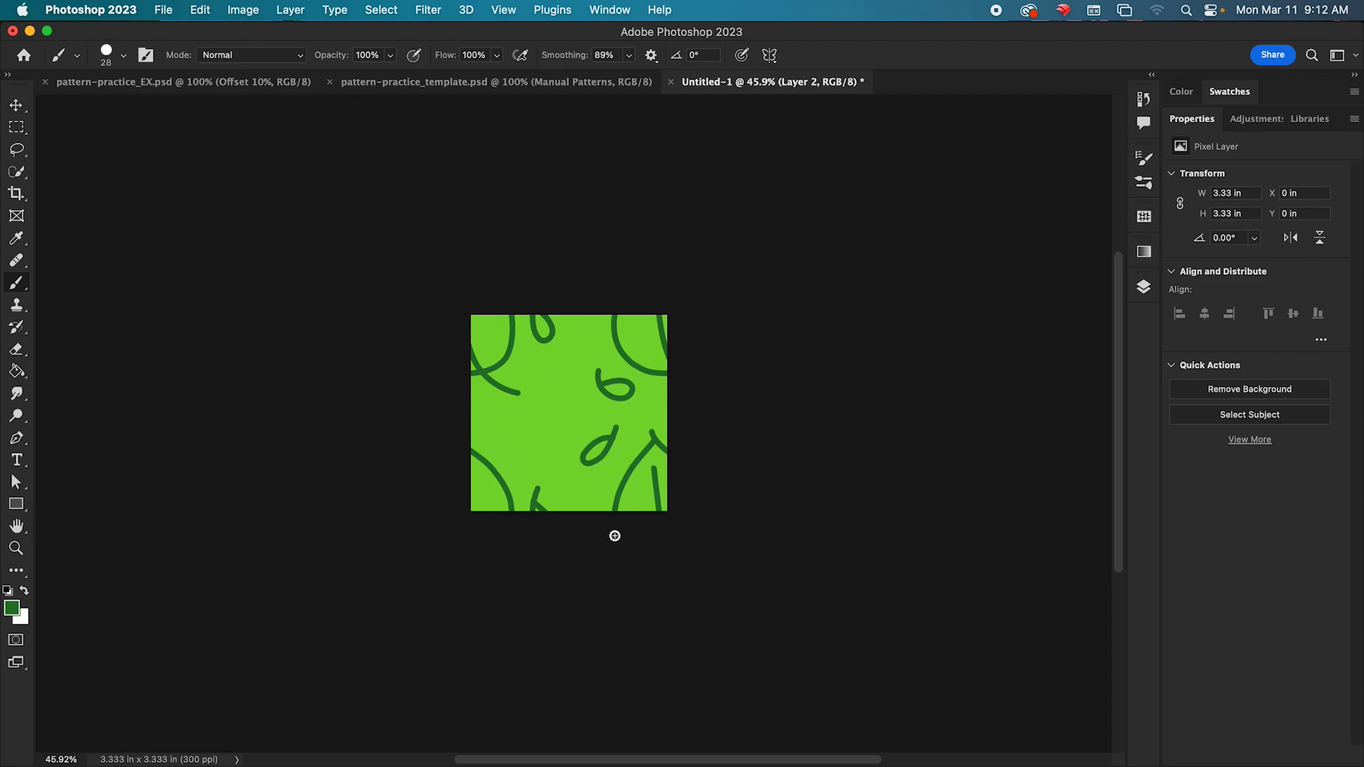
left_click(504, 10)
mouse_move(614, 313)
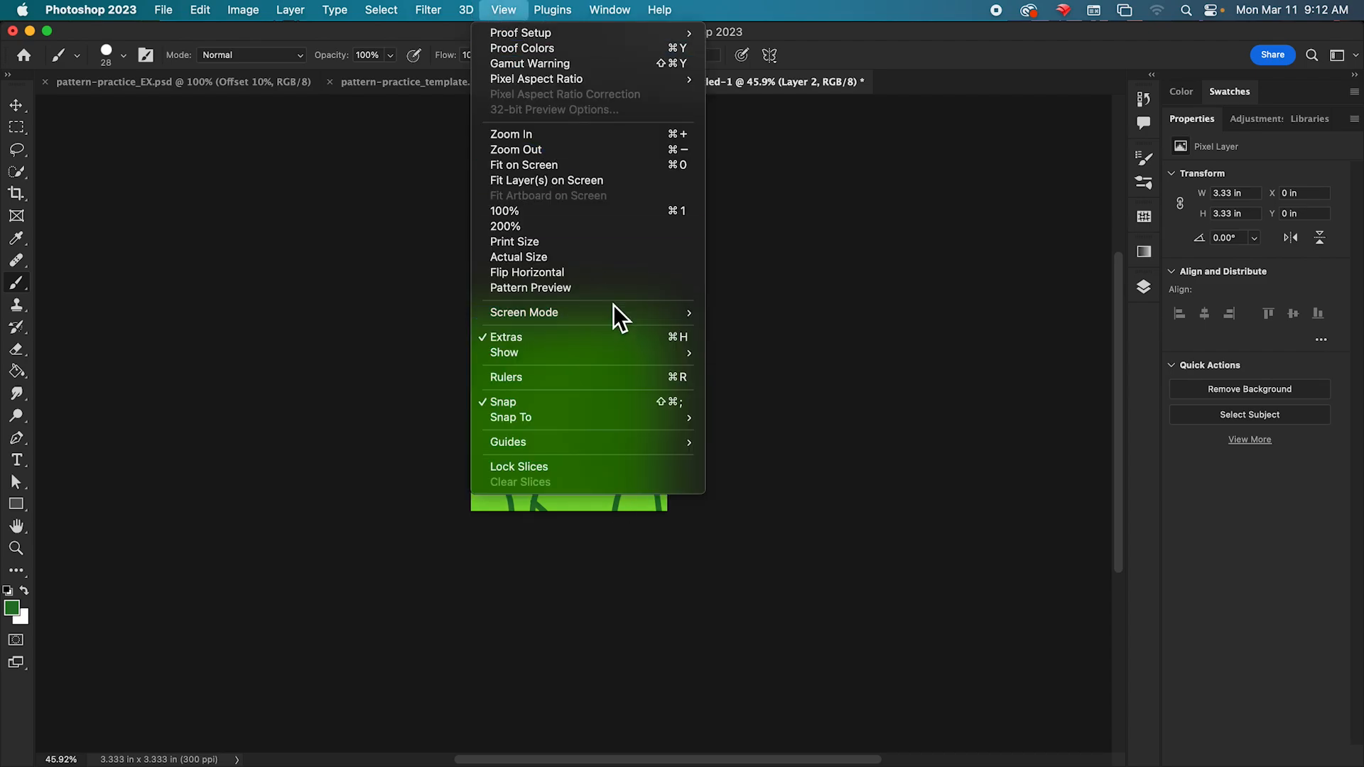
left_click(613, 288)
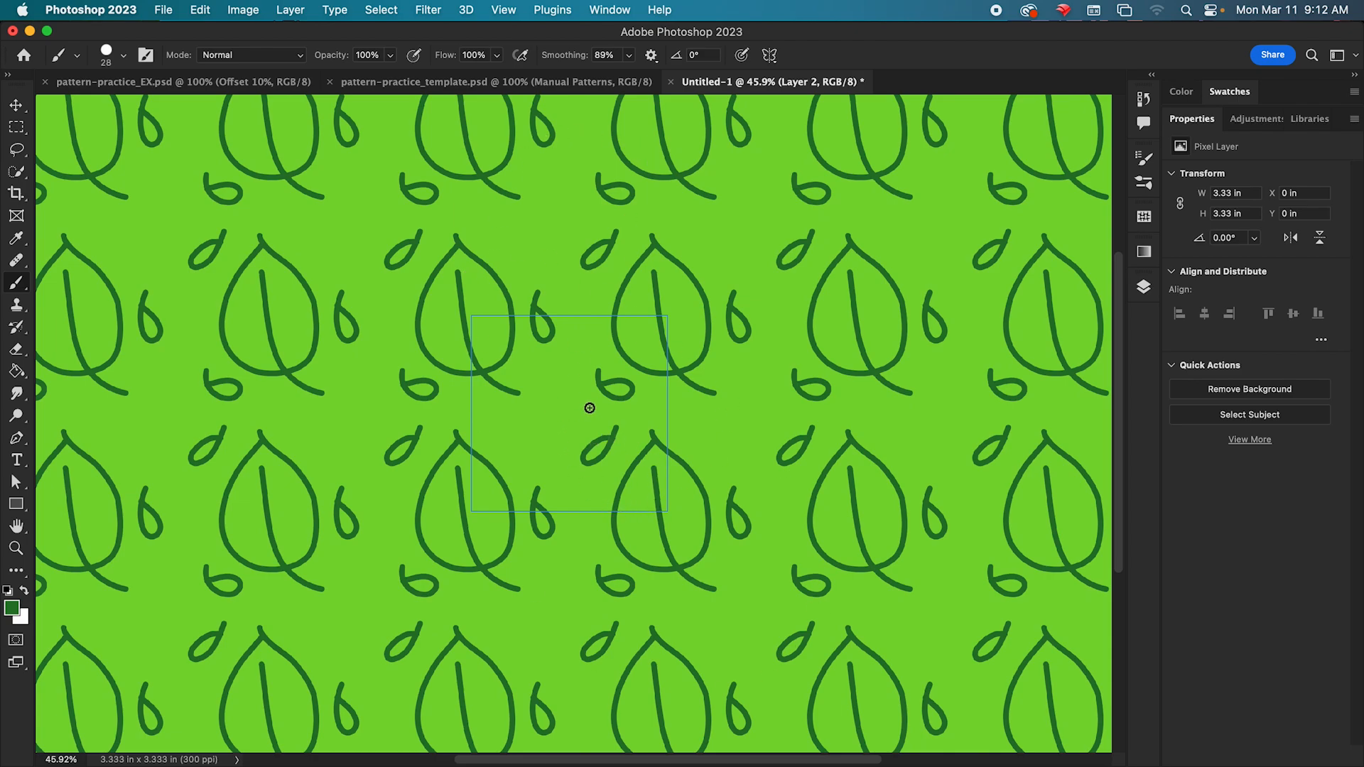
- Draw another small leaf in the empty middle of the tile and scatter short dashes and dots around it
mouse_move(559, 385)
left_mouse_down()
mouse_move(550, 436)
mouse_move(536, 432)
mouse_move(563, 402)
left_mouse_up()
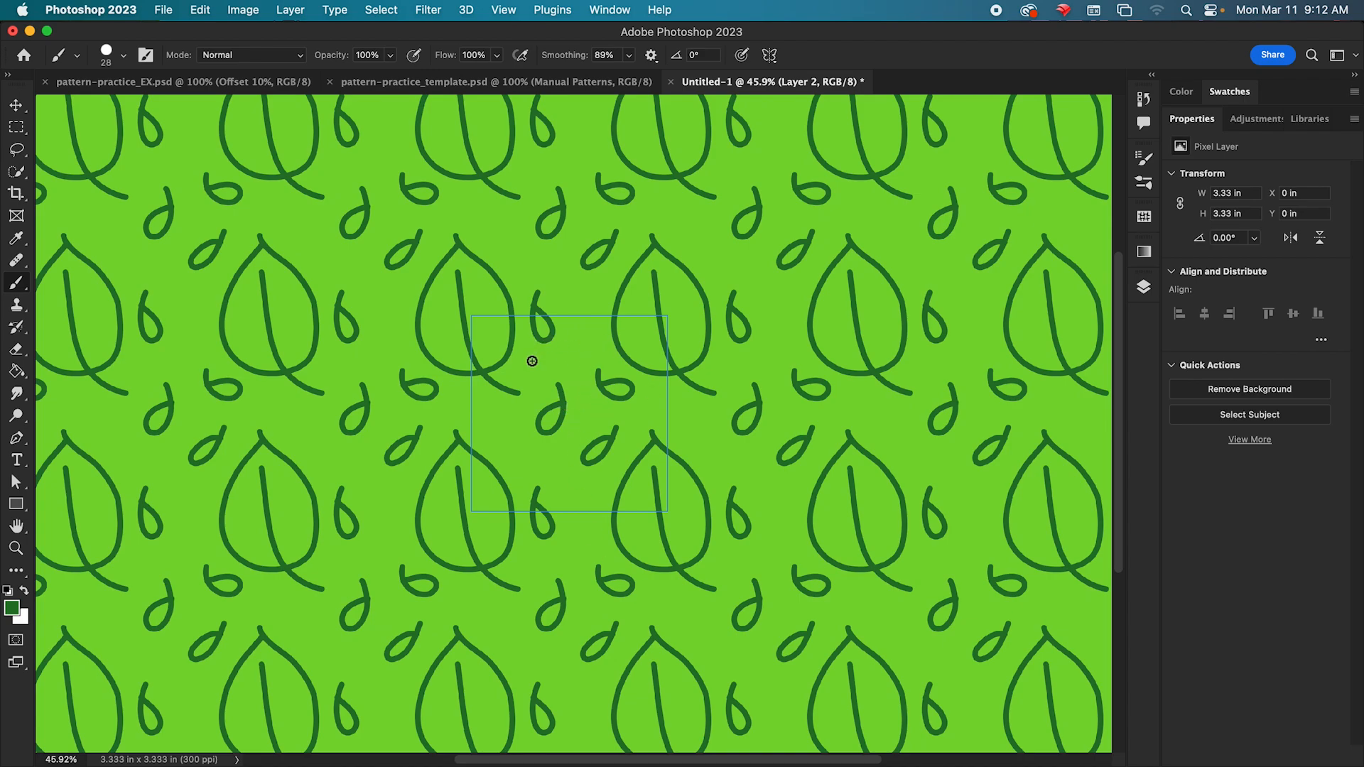
left_click_drag(518, 448, 592, 489)
left_click_drag(568, 352, 578, 354)
left_click(640, 417)
left_click(503, 414)
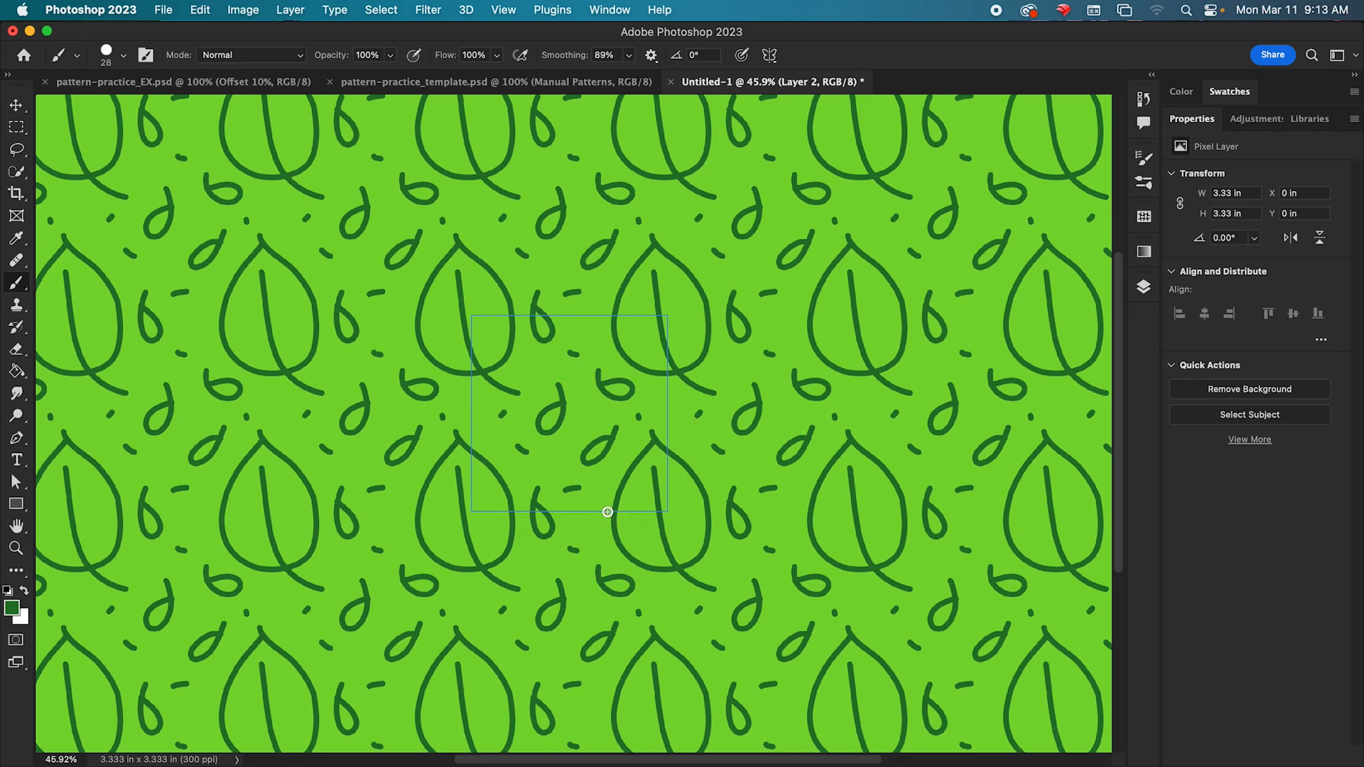
- Set the foreground color to a medium green, darker than the background, and switch to the Paint Bucket tool
left_click(16, 372)
left_click(13, 609)
mouse_move(774, 373)
left_mouse_down()
mouse_move(810, 365)
mouse_move(819, 327)
mouse_move(847, 372)
left_mouse_up()
left_click(574, 447)
left_click(1047, 307)
key("g")
- Fill every section of the large leaf at the tile's corners with the medium green, including the leftover sliver
left_click(639, 339)
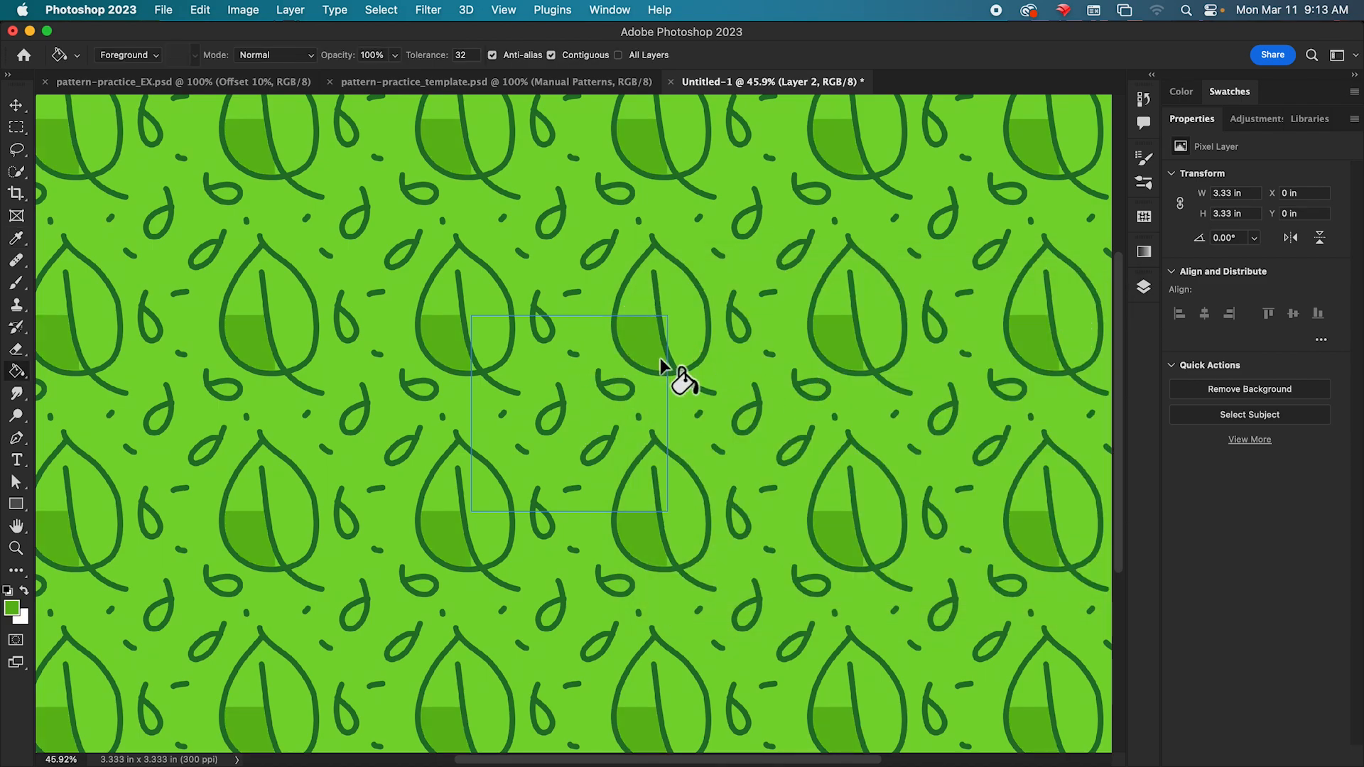
left_click(487, 358)
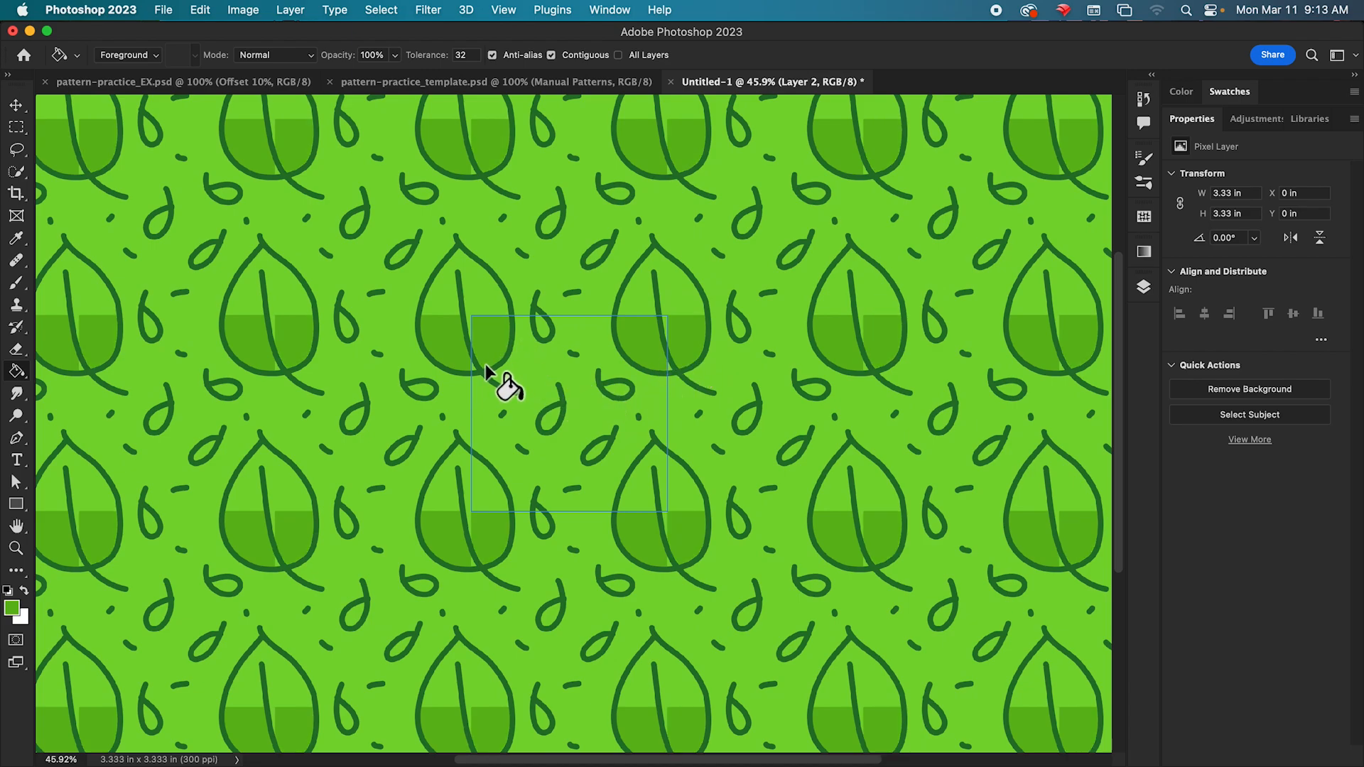
left_click(638, 506)
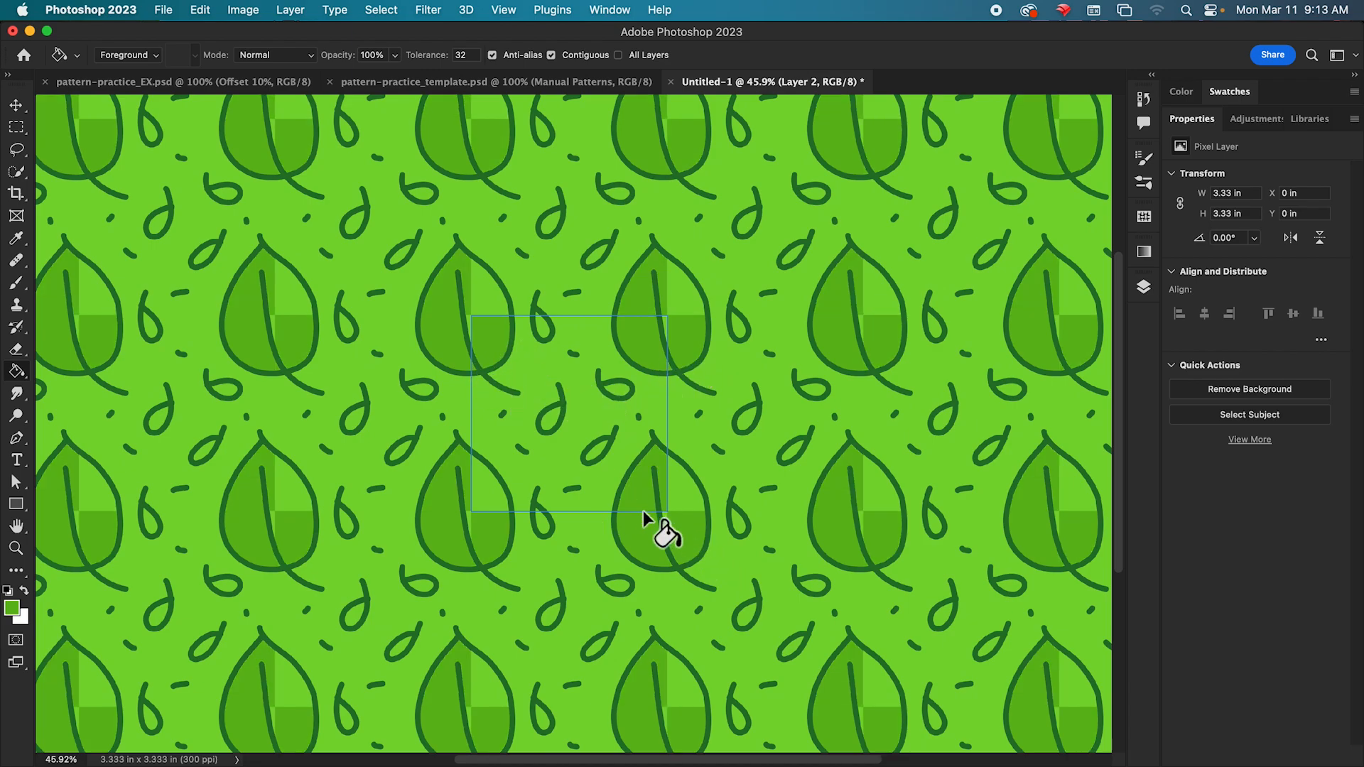
left_click(485, 490)
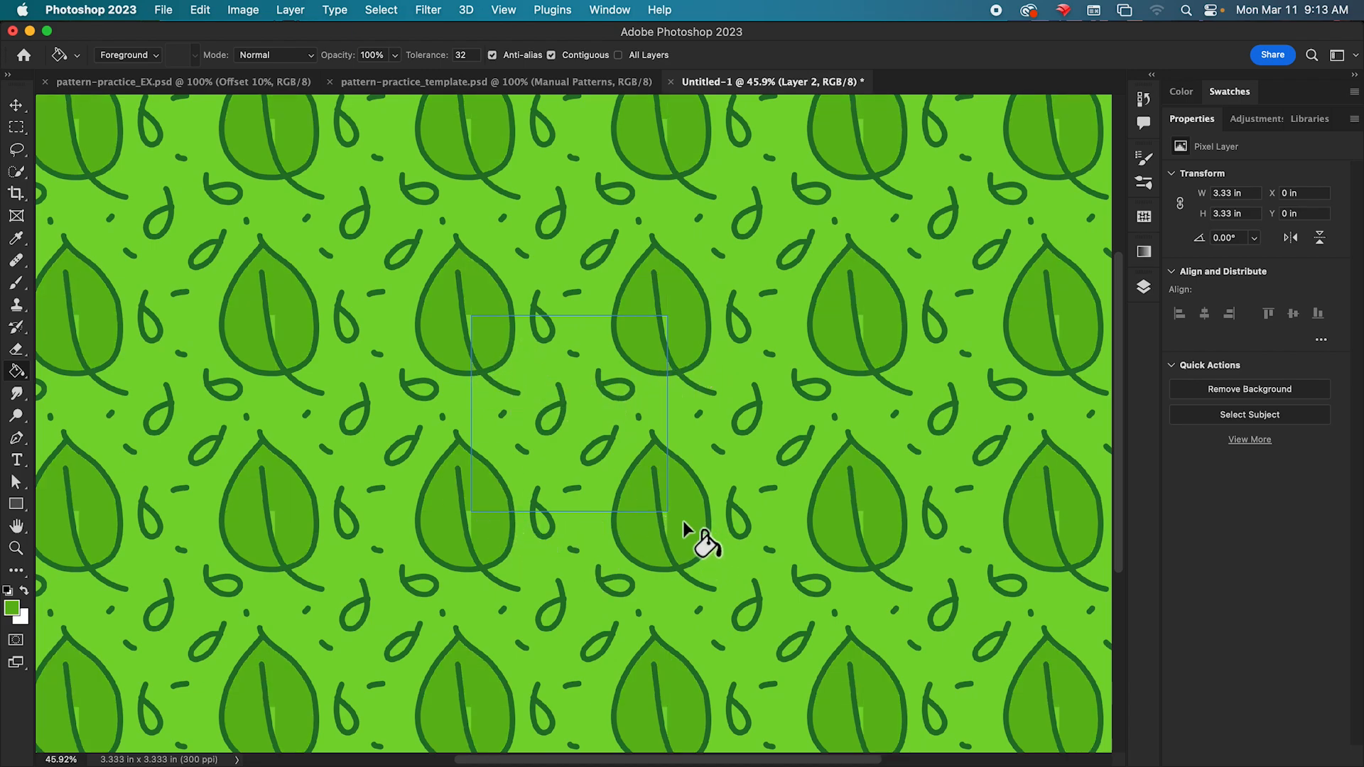
left_click(665, 322)
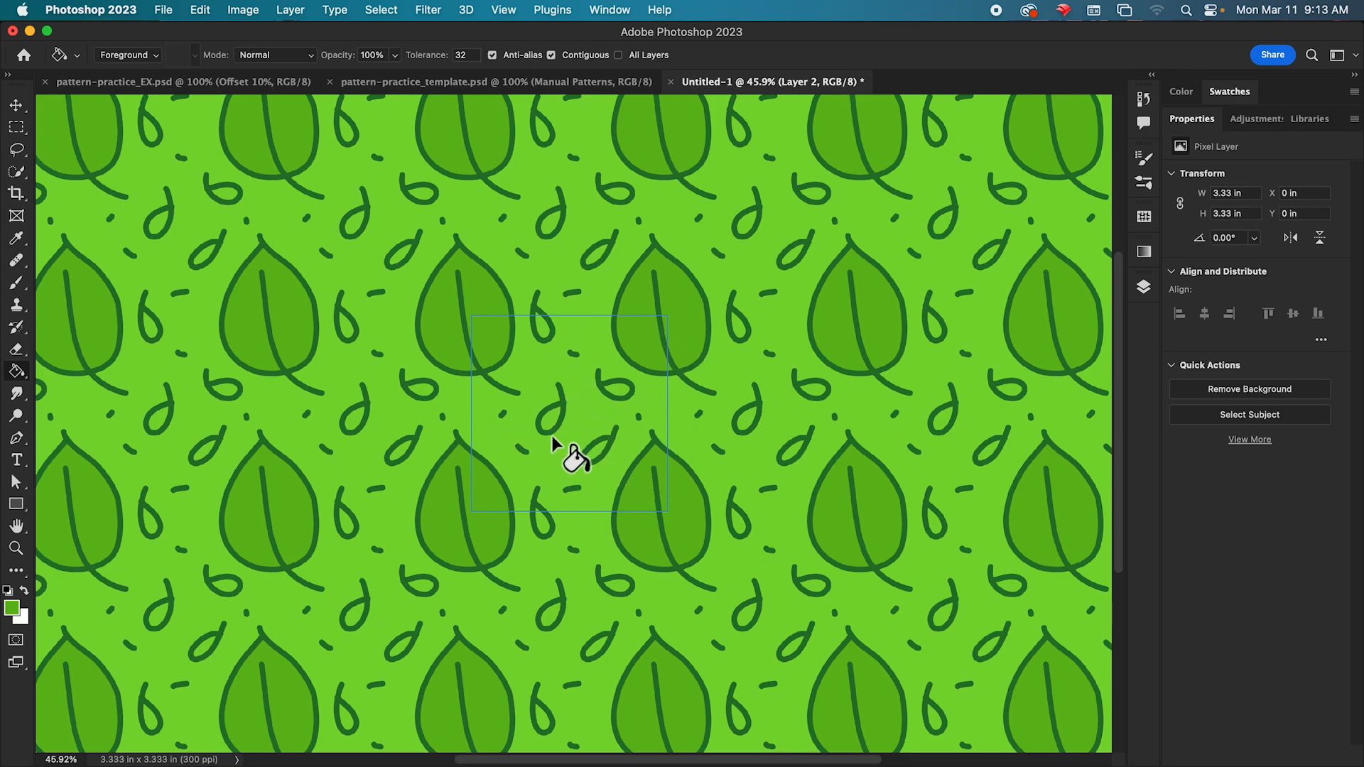
- Fill the small leaves with the medium green, keeping their dark outlines intact
left_click(593, 455)
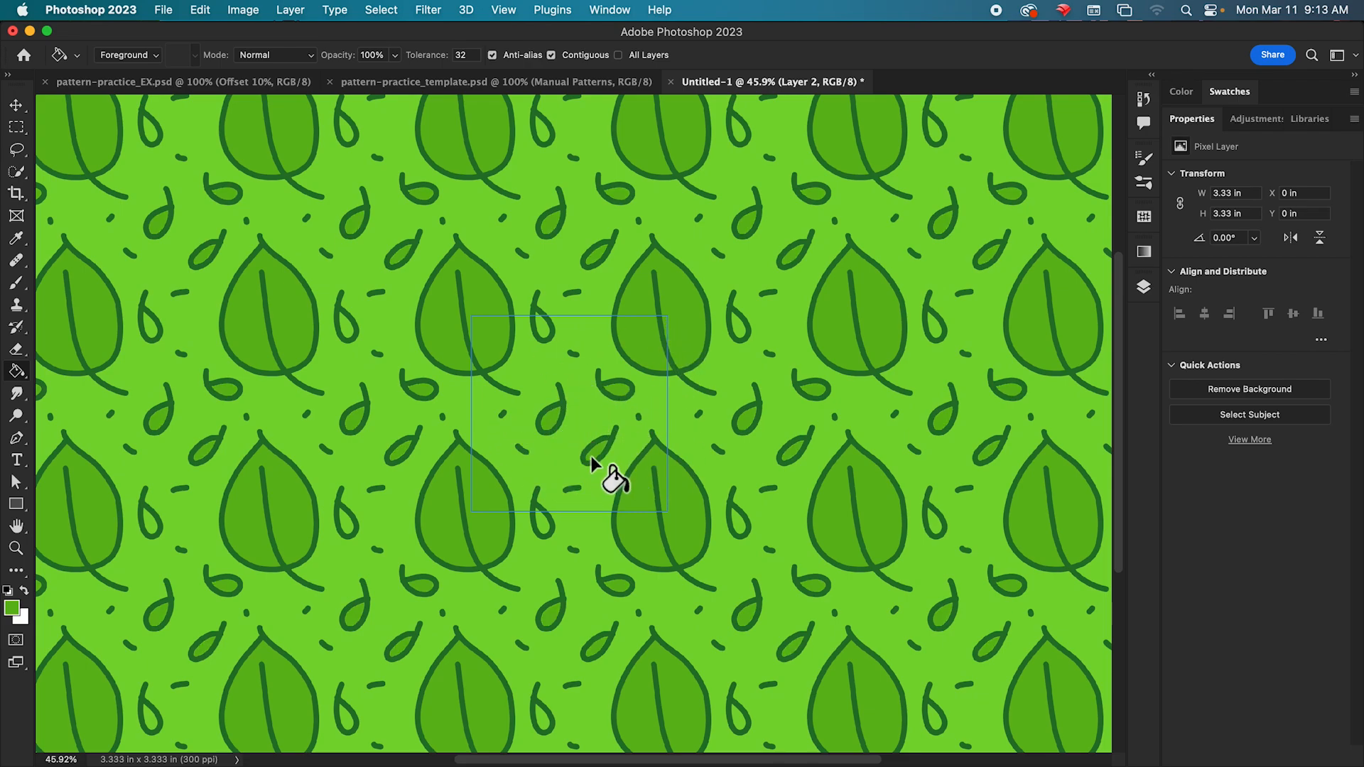
left_click(545, 325)
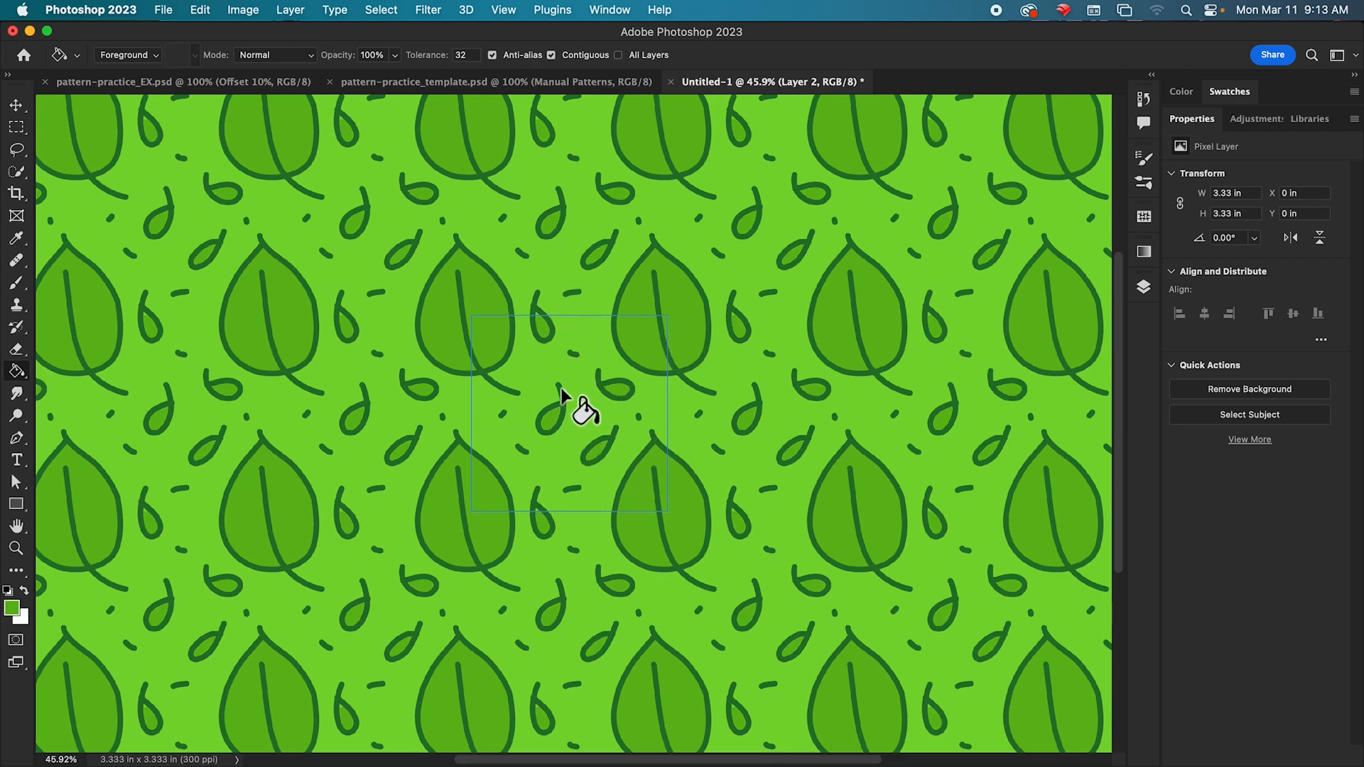
left_click(536, 509)
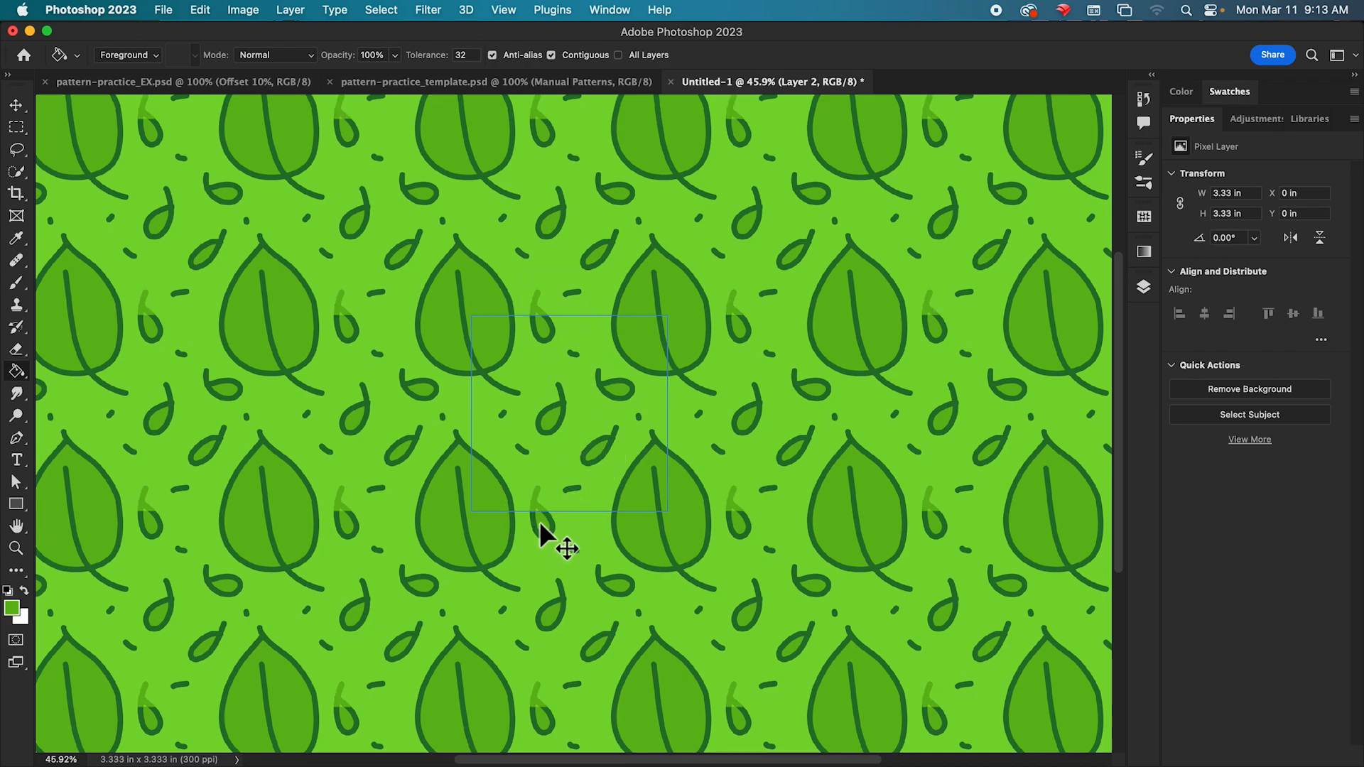
left_click(538, 520)
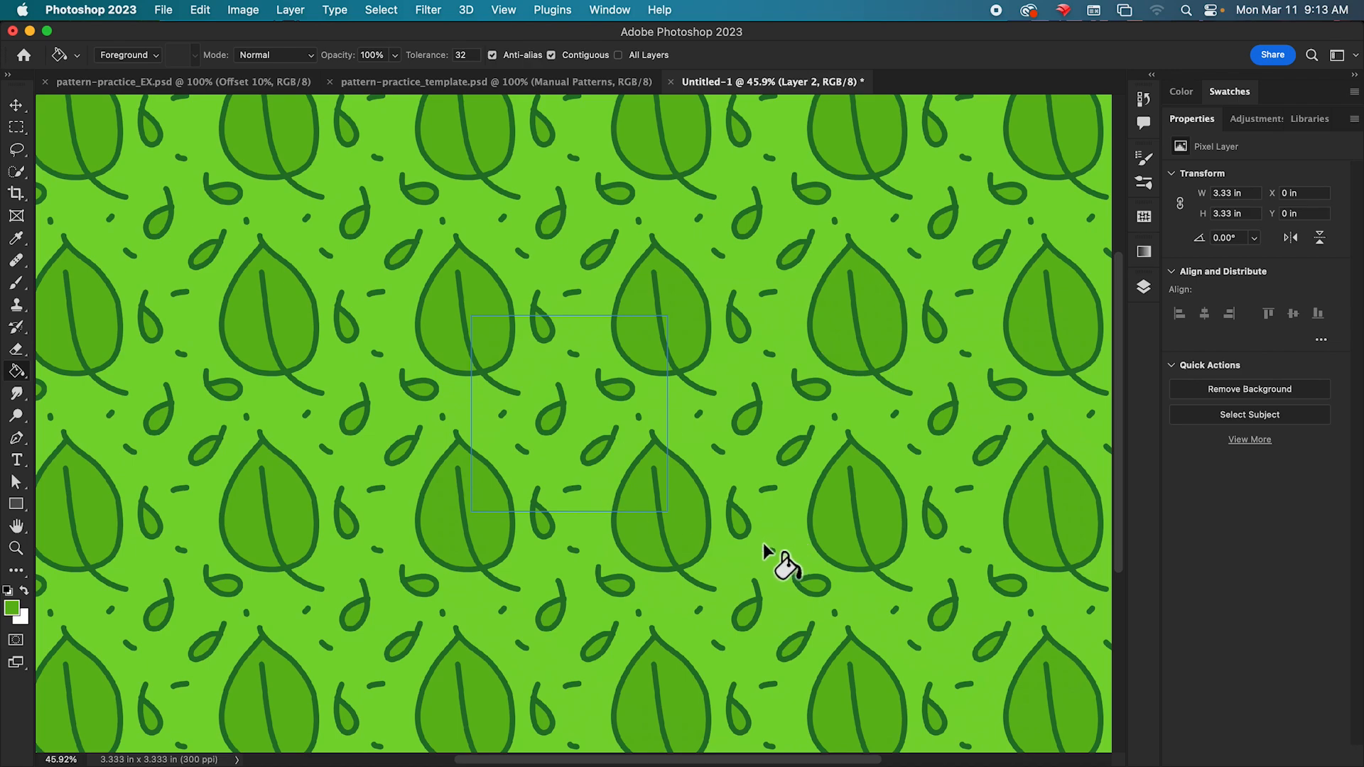
- Define the leaf tile as a pattern named leafs
left_click(168, 13)
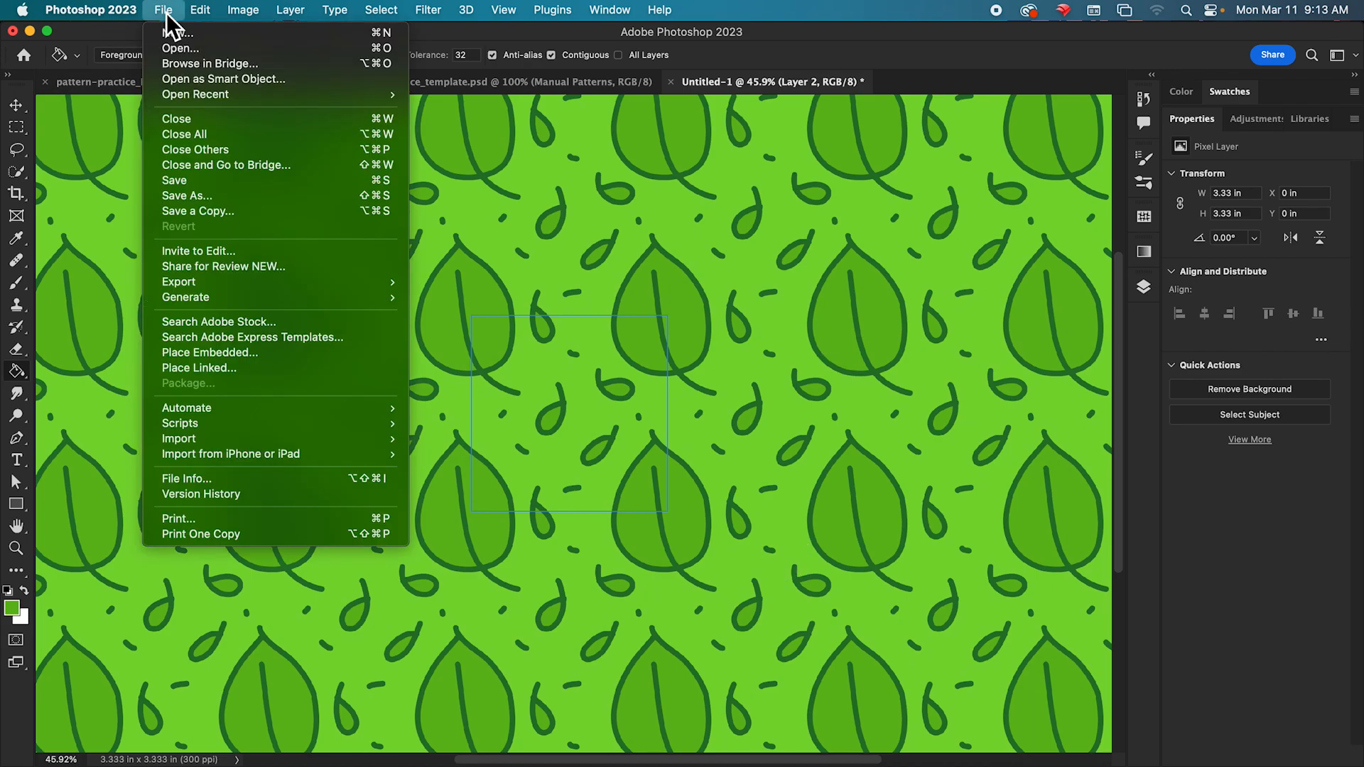
mouse_move(199, 11)
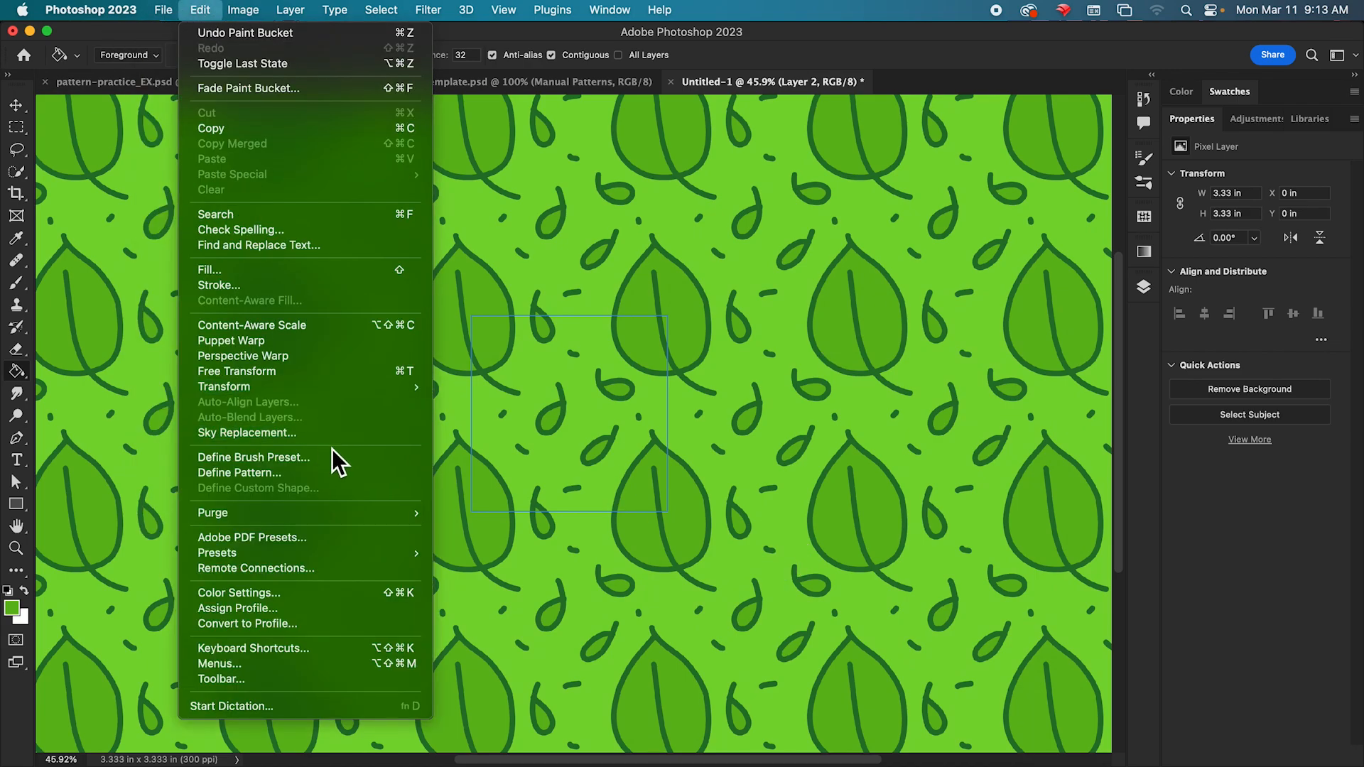
left_click(338, 477)
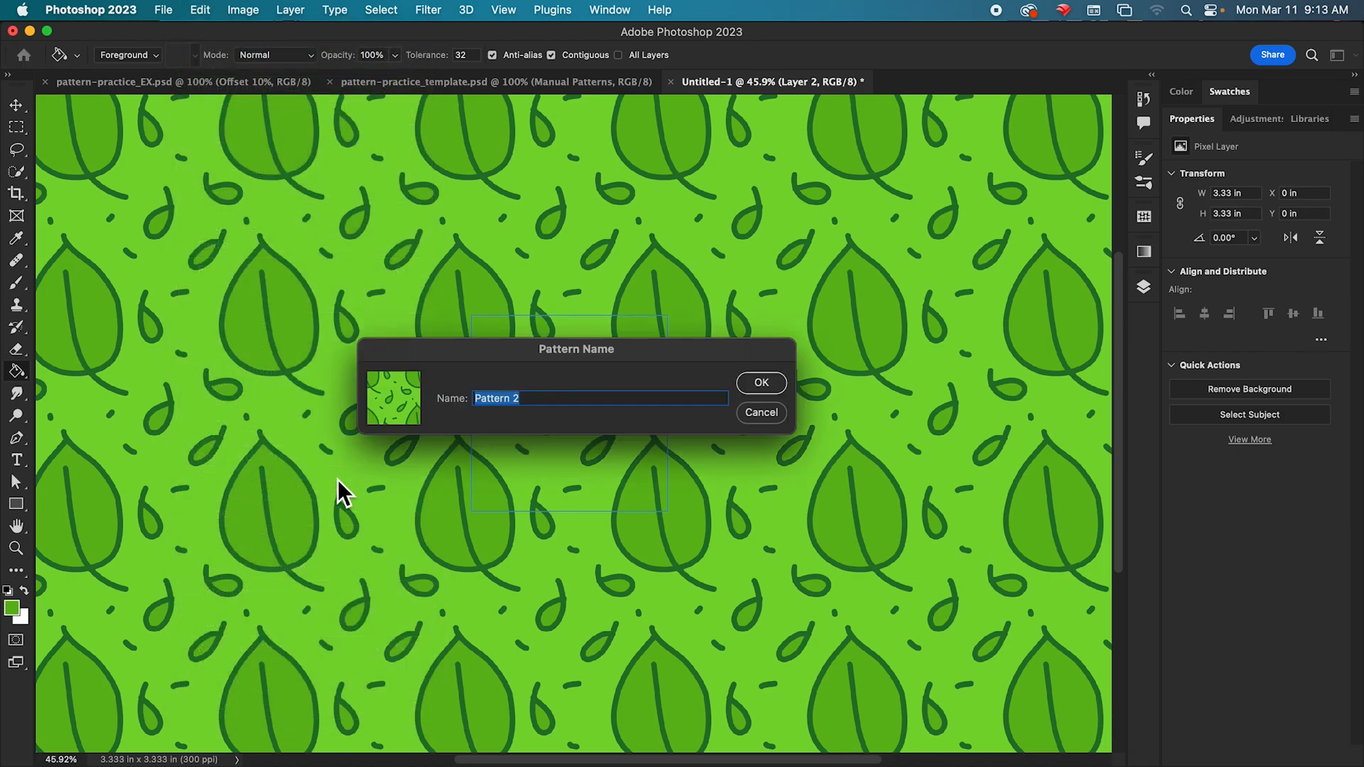
type("leafs")
left_click(761, 384)
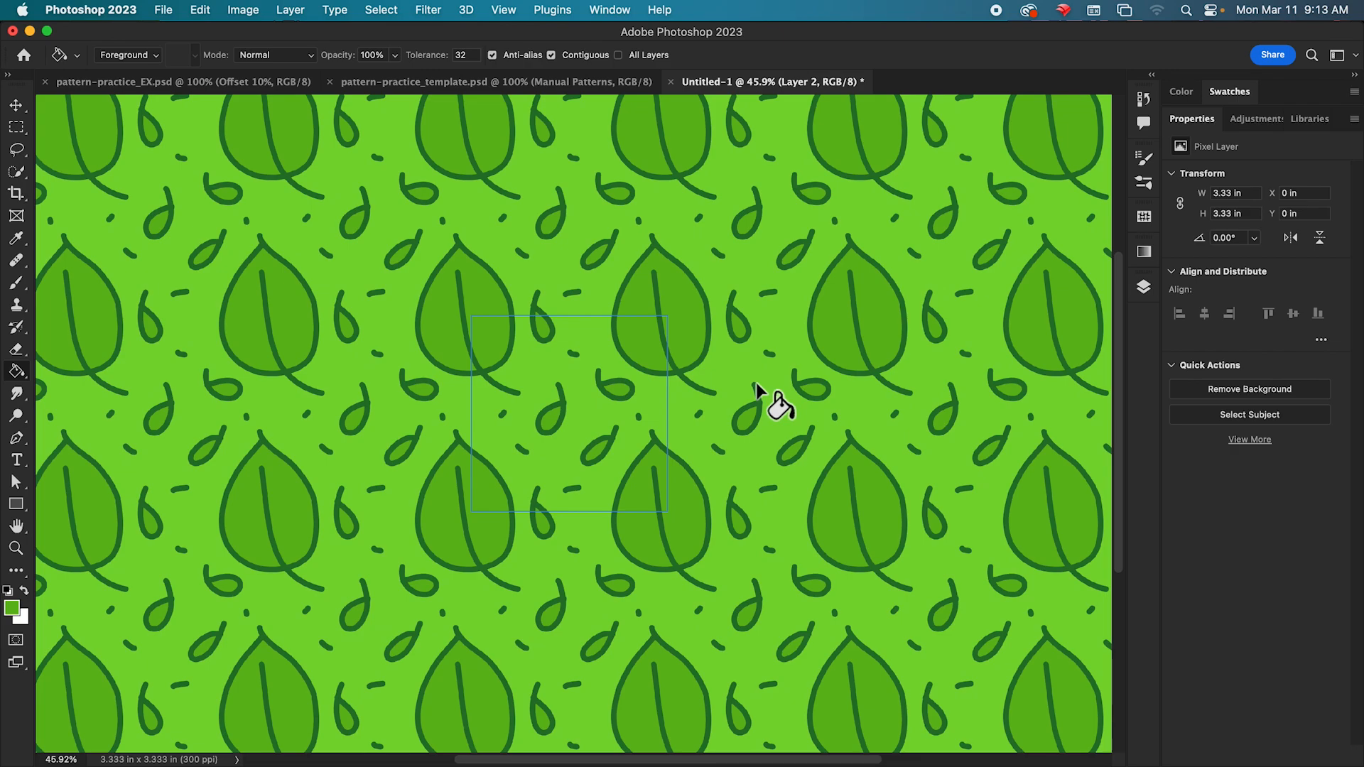
- Turn off Pattern Preview and check the saved leaf pattern among the pattern presets
left_click(504, 10)
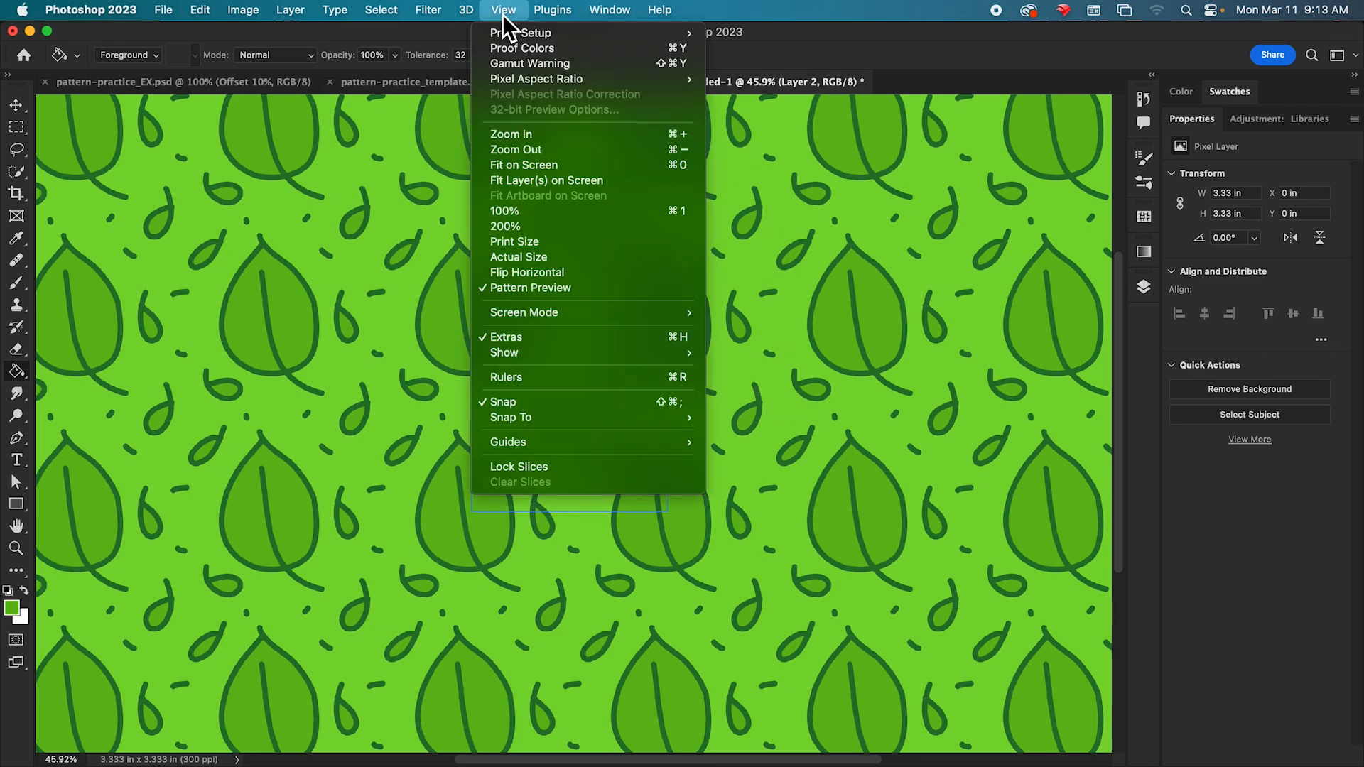
left_click(586, 293)
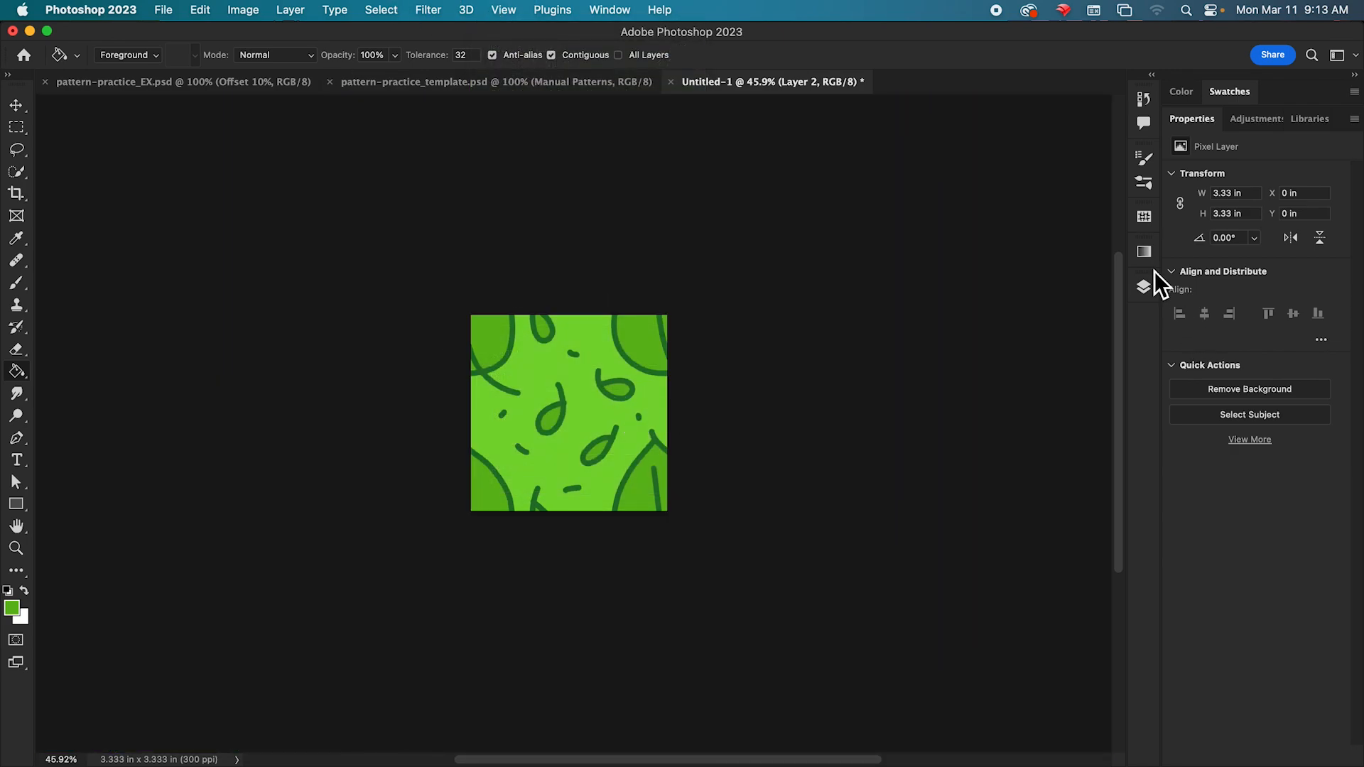
left_click(1145, 218)
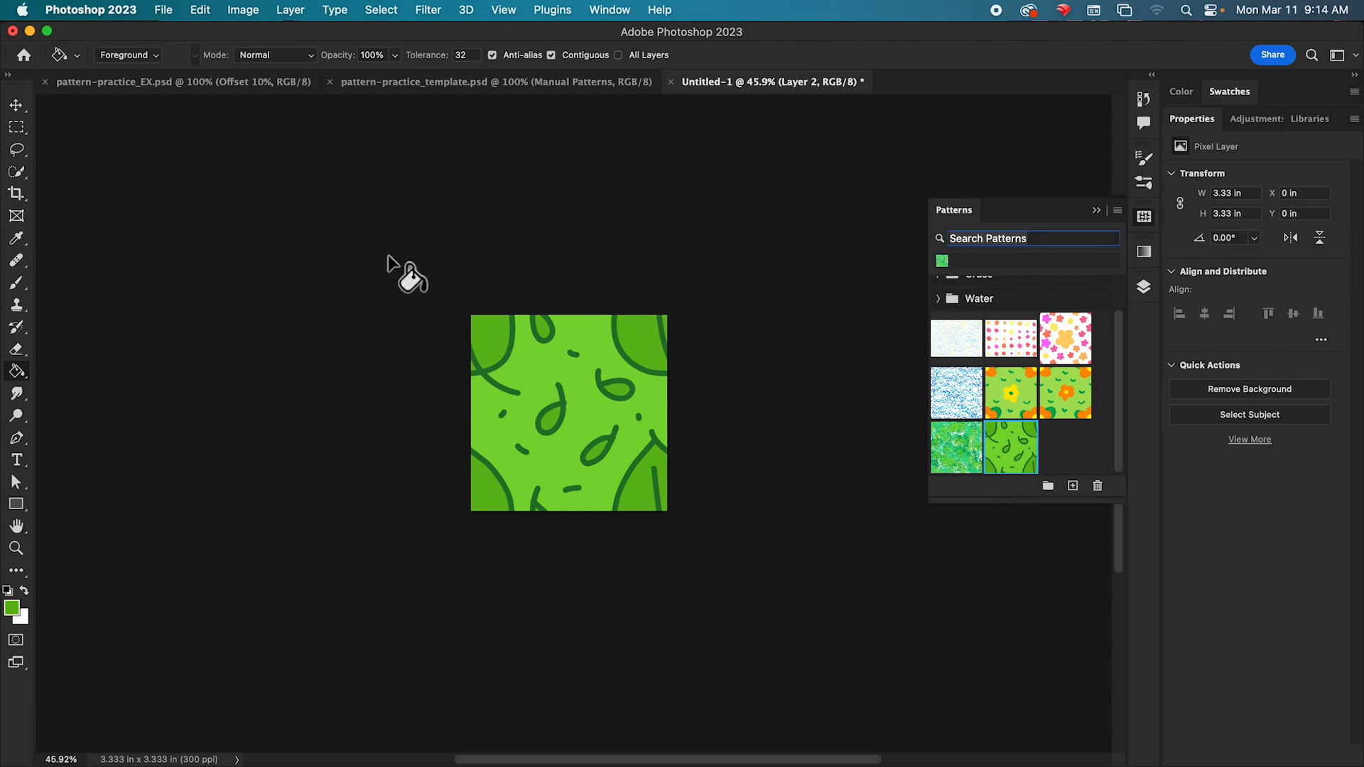
- Switch to pattern-practice_template.psd and dock the Layers panel below Properties, enlarging it to show all layers
left_click(464, 82)
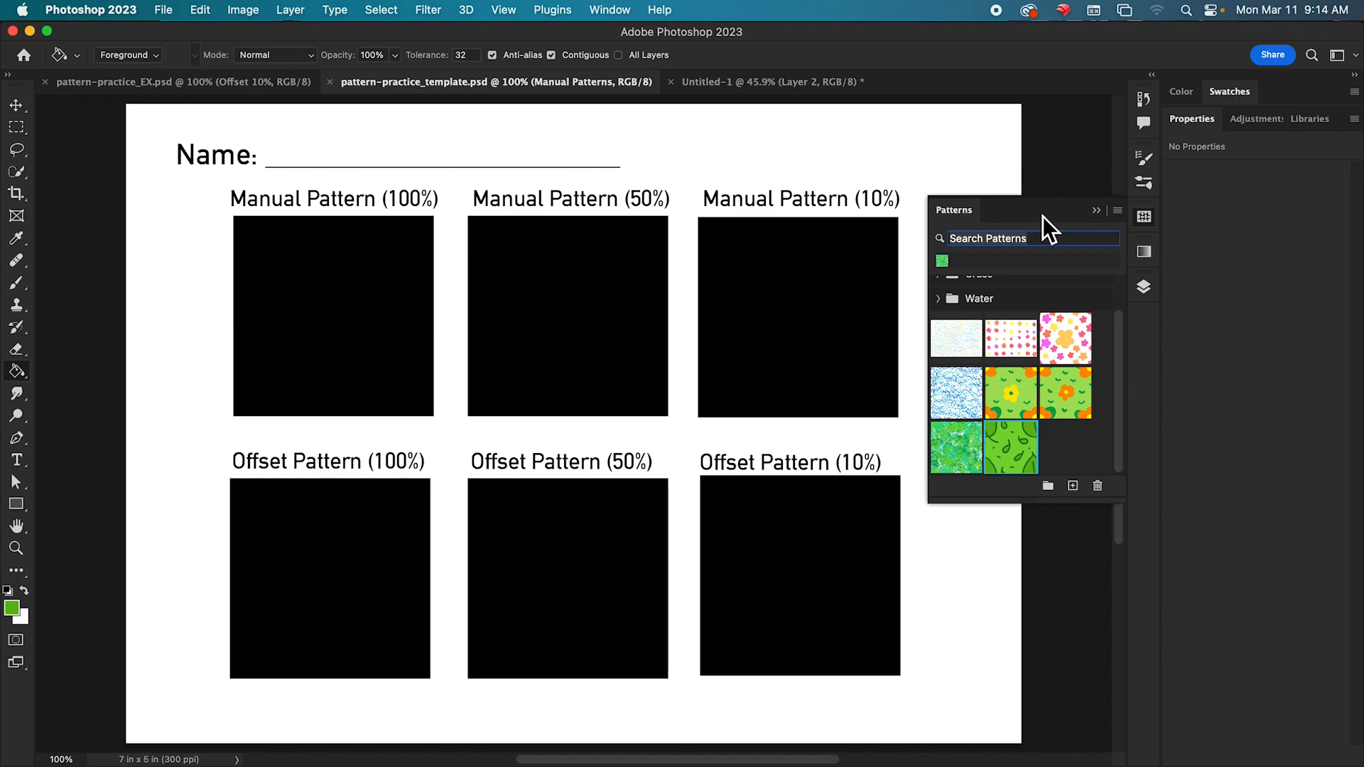
left_click(1143, 293)
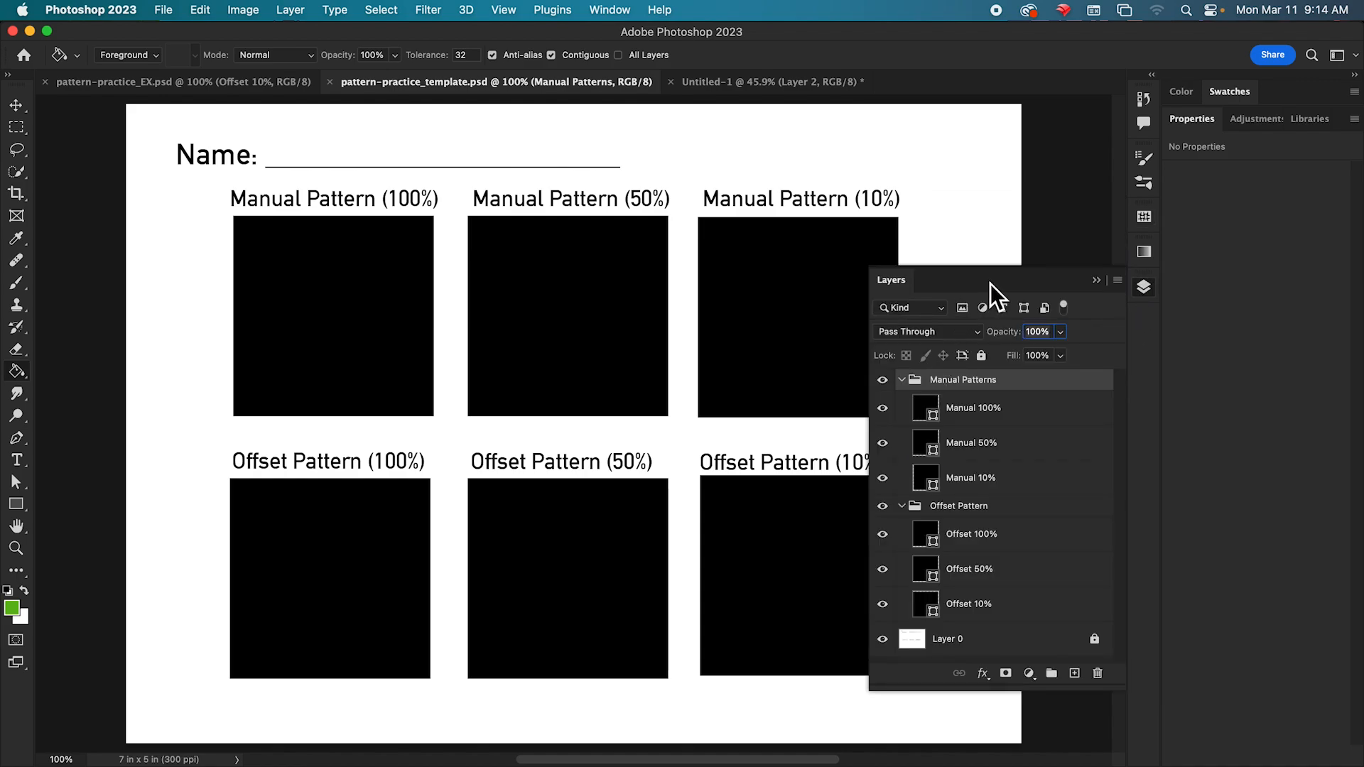
left_click_drag(984, 279, 1244, 759)
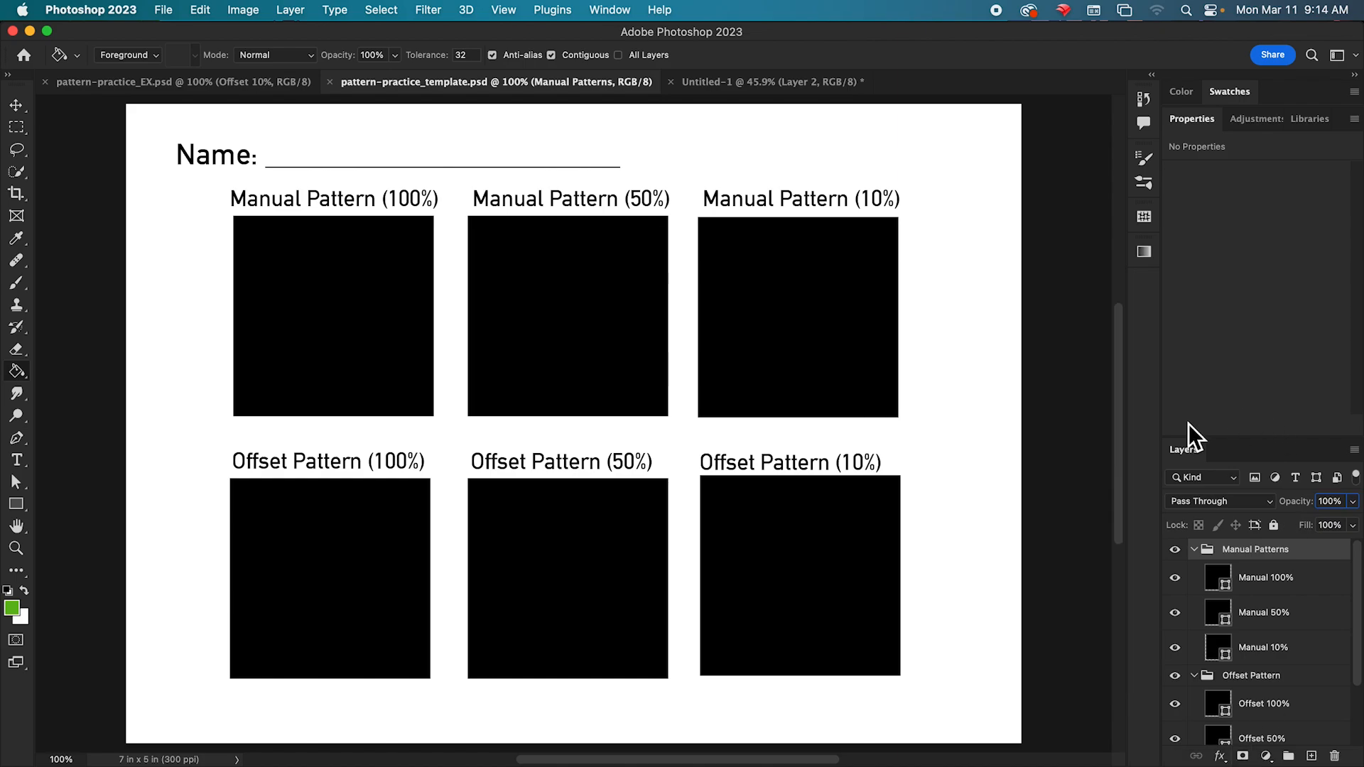
left_click_drag(1207, 439, 1237, 229)
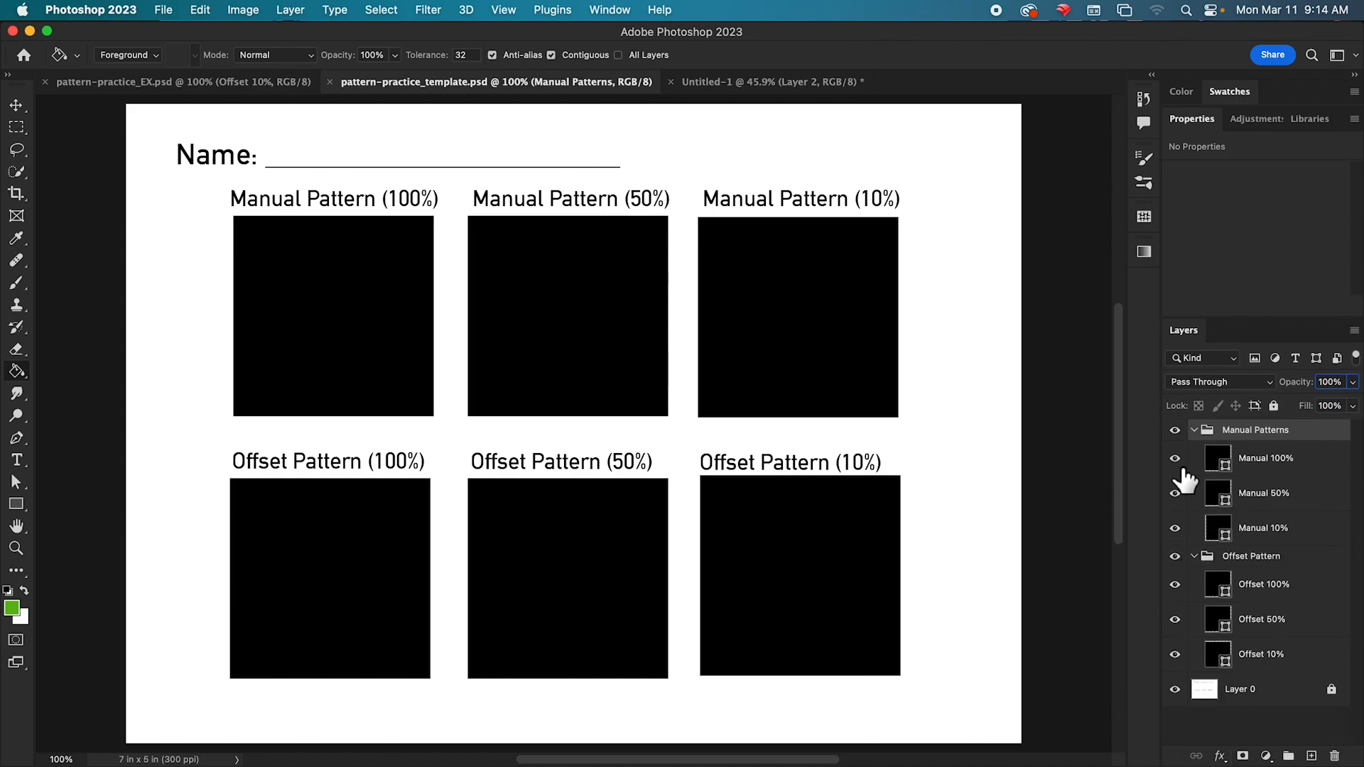
- Collapse the Offset Pattern group and select it, leaving the Manual Patterns group expanded
left_click(1195, 556)
left_click(1194, 430)
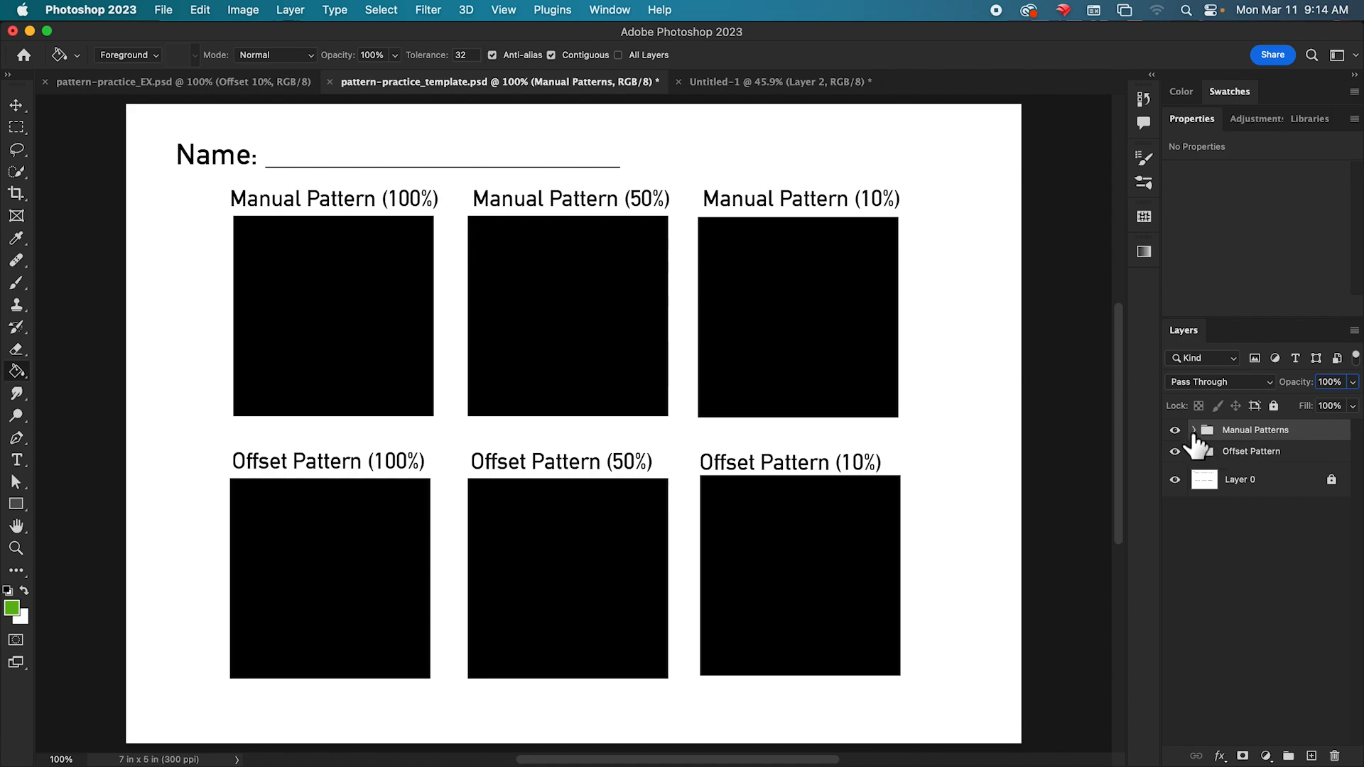
left_click(1194, 430)
left_click(1236, 558)
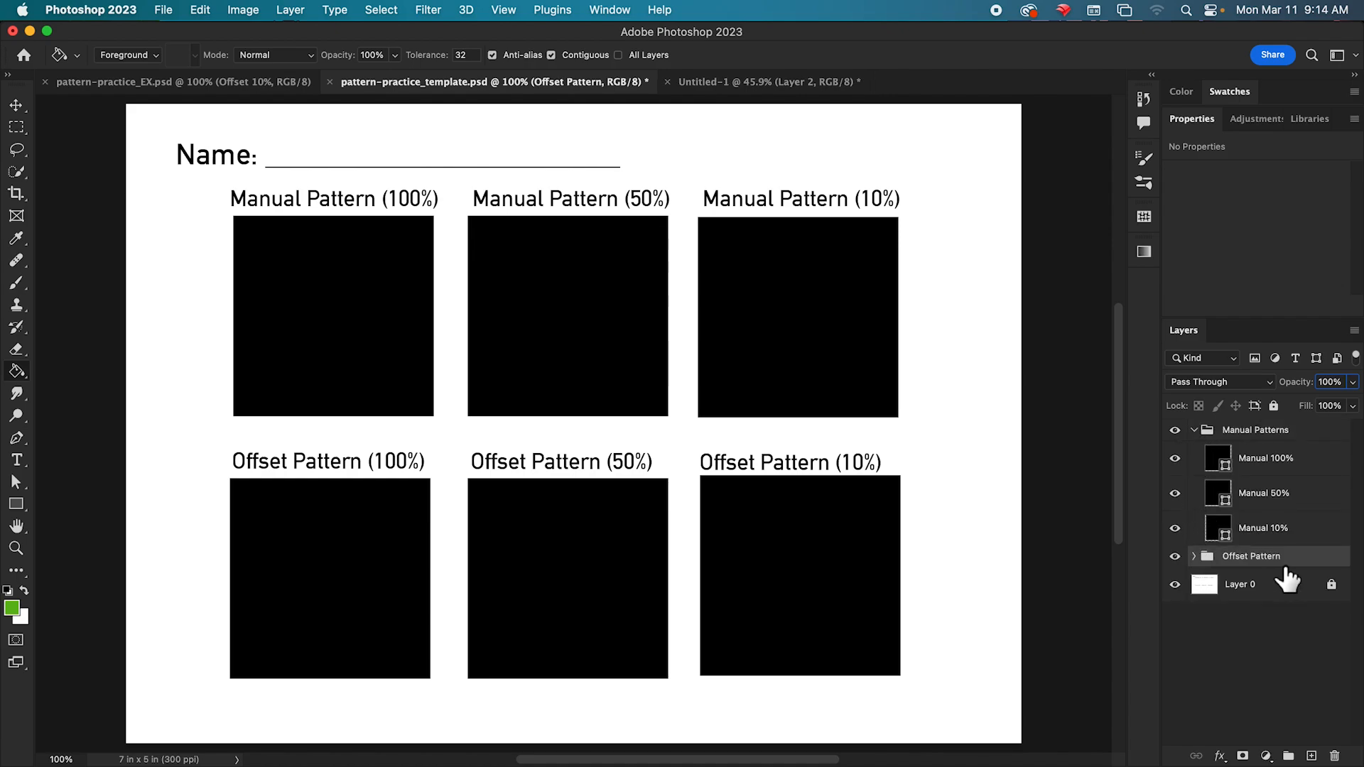
- Expand the Offset Pattern group and select each Manual and Offset square layer in turn, finishing on Manual 100%
left_click(1195, 556)
left_click(1271, 464)
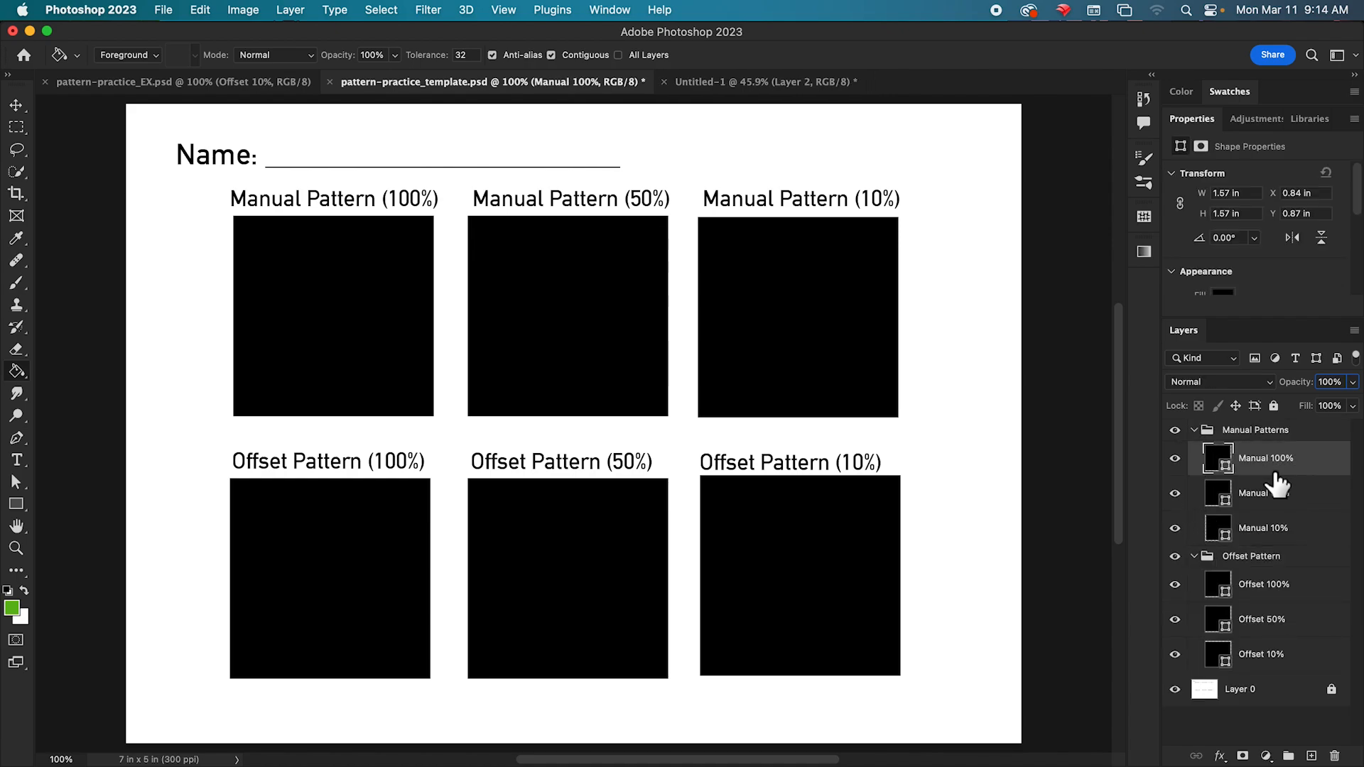
left_click(1282, 493)
left_click(1279, 529)
left_click(1275, 589)
left_click(1277, 618)
left_click(1273, 652)
left_click(1267, 470)
- Hide and show each Manual and Offset layer in turn to check which square it controls
left_click(1176, 459)
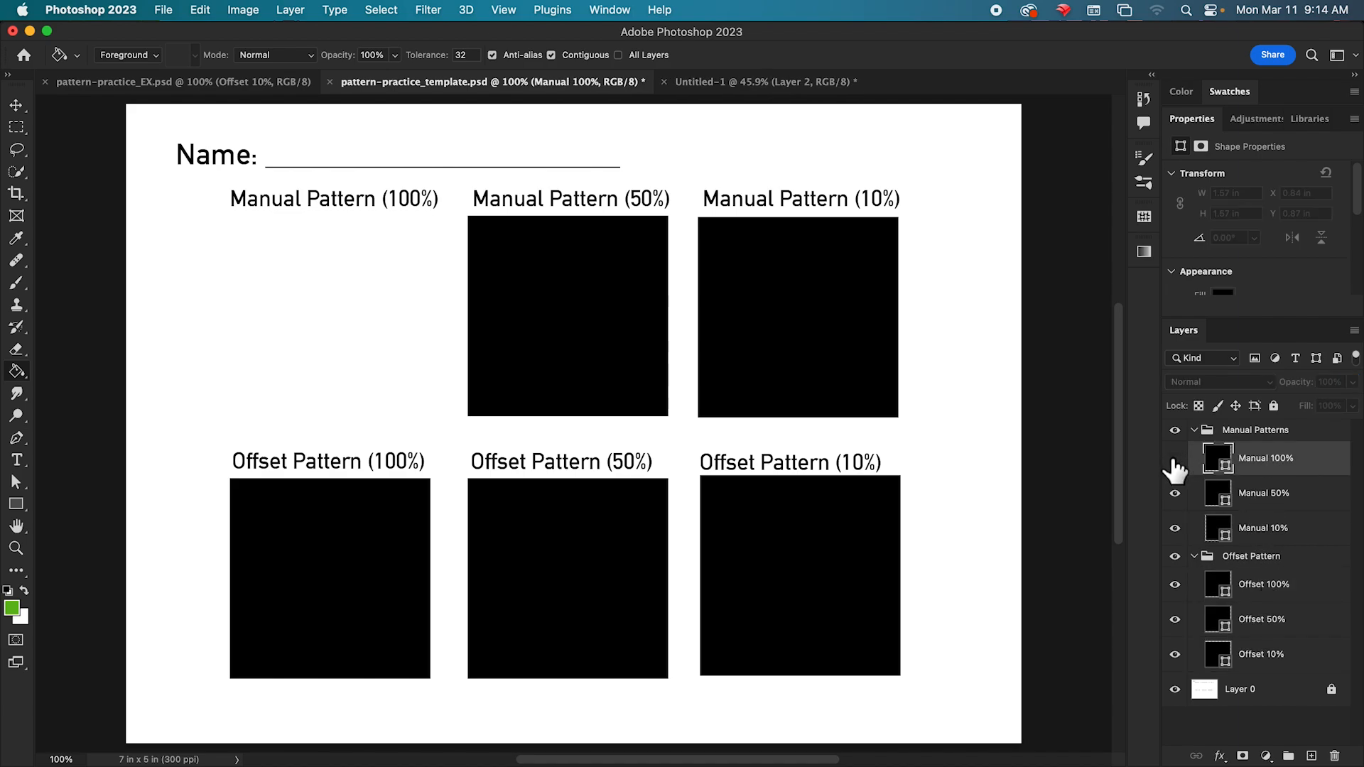
left_click(1175, 459)
left_click(1175, 493)
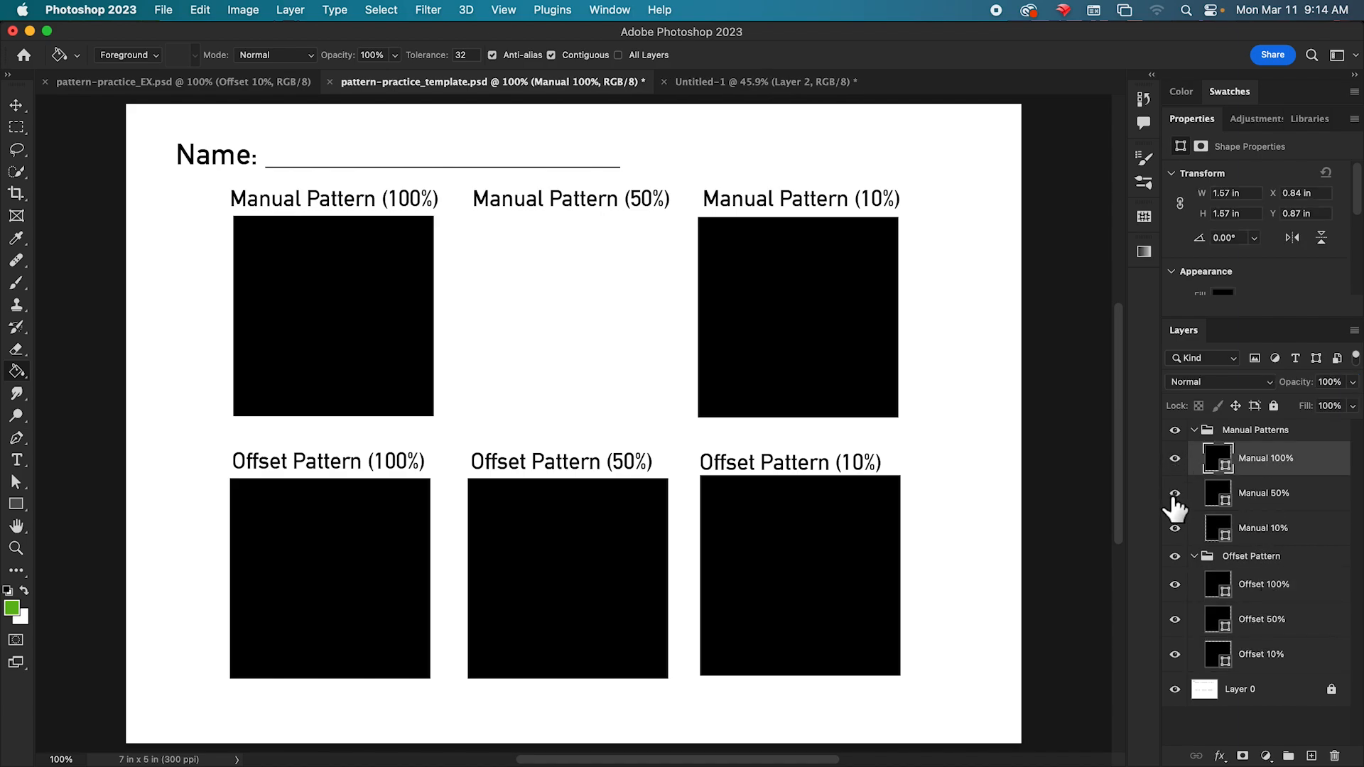
left_click(1176, 494)
left_click(1176, 528)
left_click(1175, 529)
left_click(1175, 585)
left_click(1175, 585)
left_click(1175, 619)
left_click(1175, 620)
left_click(1175, 654)
left_click(1175, 654)
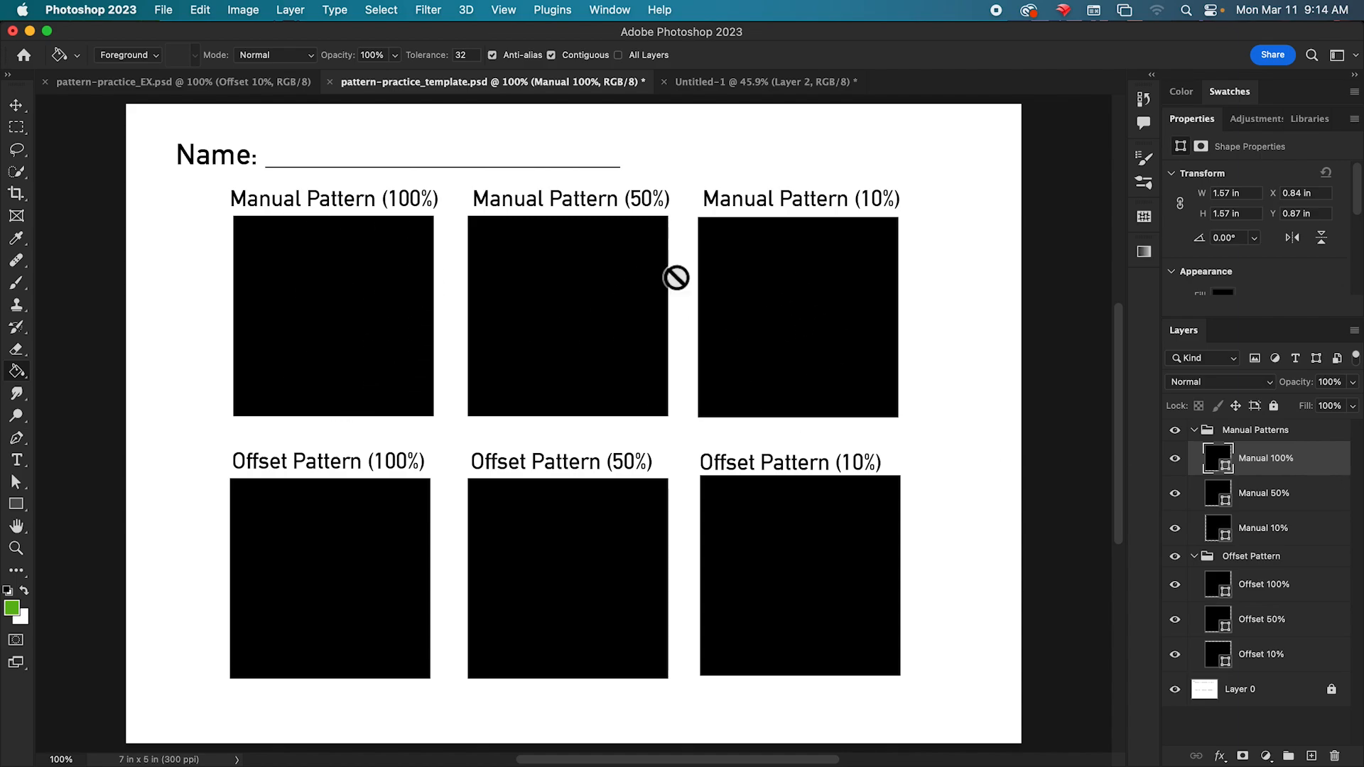
- Activate the Move tool and keep the Manual 100% shape layer selected
left_click(16, 107)
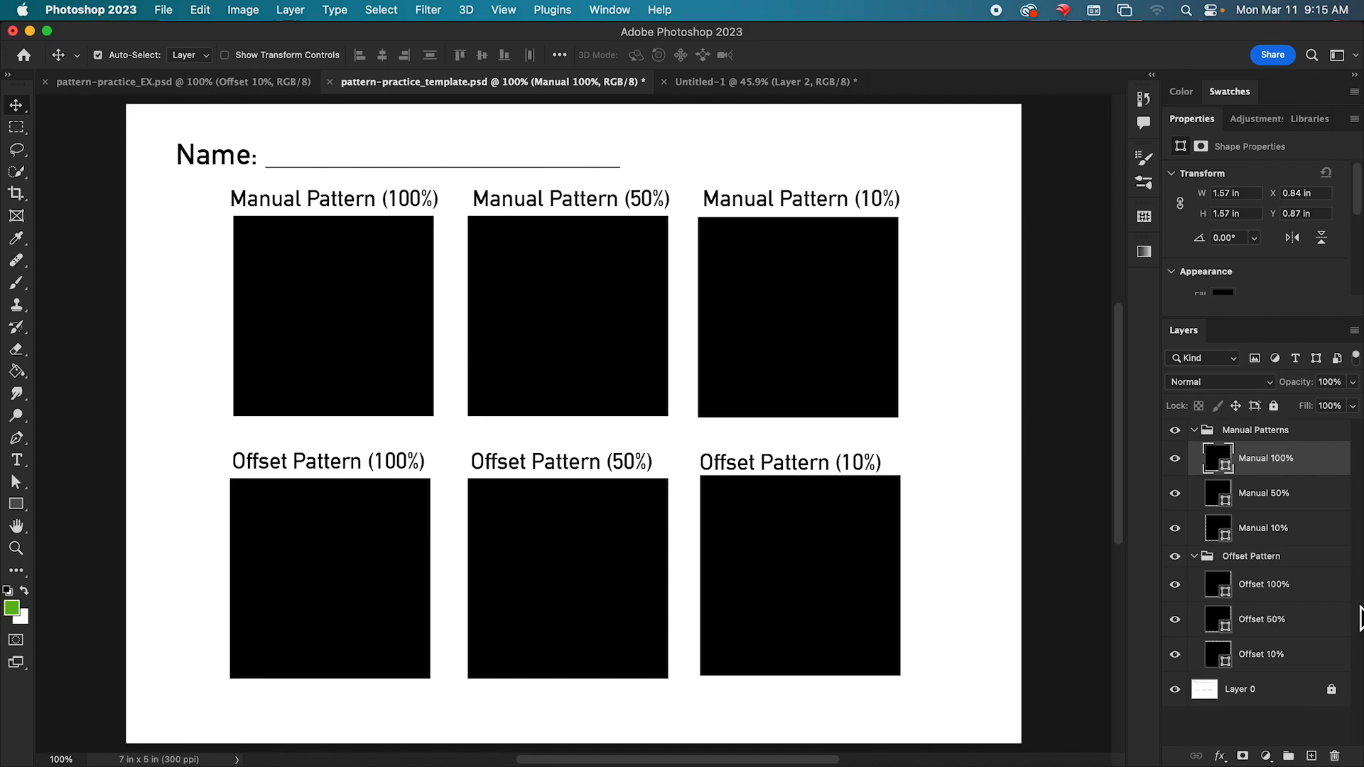
left_click(1312, 437)
left_click(1282, 467)
double_click(1224, 473)
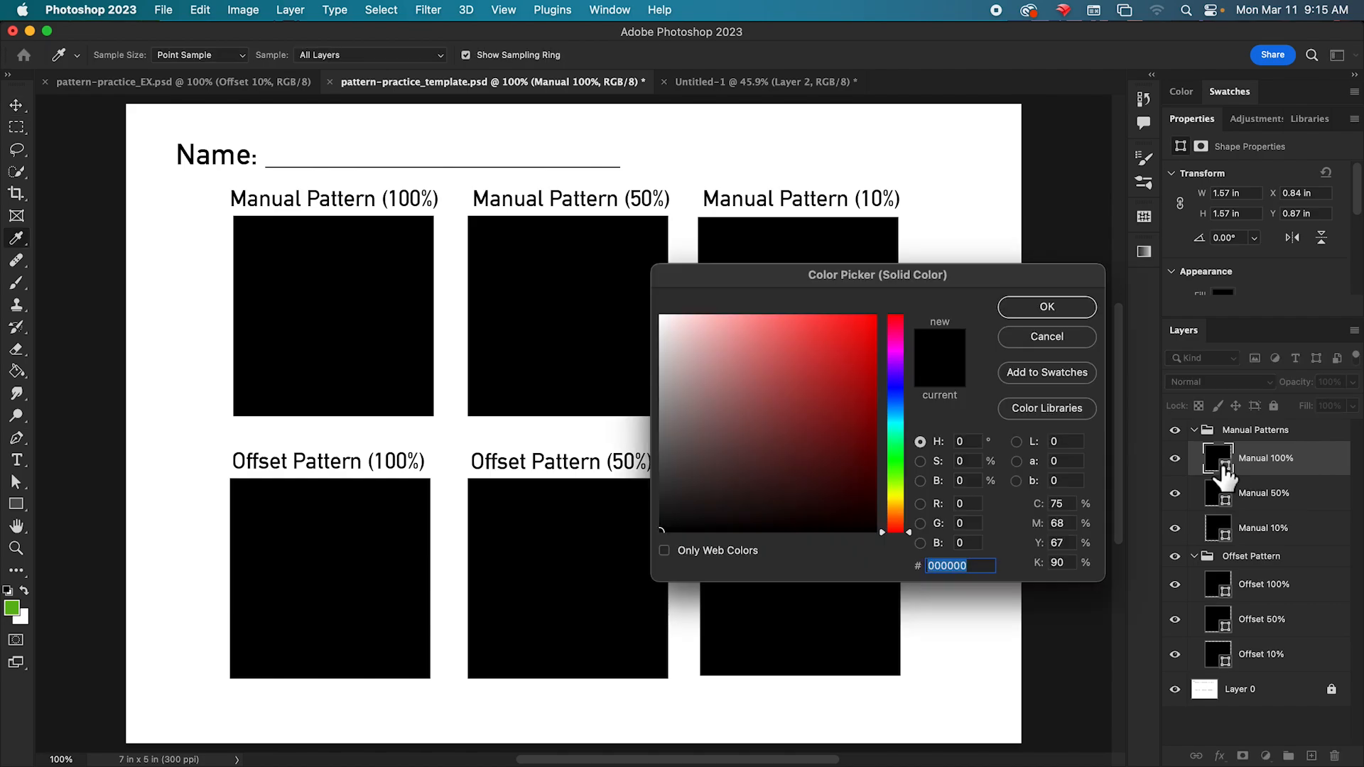
left_click_drag(889, 281, 933, 251)
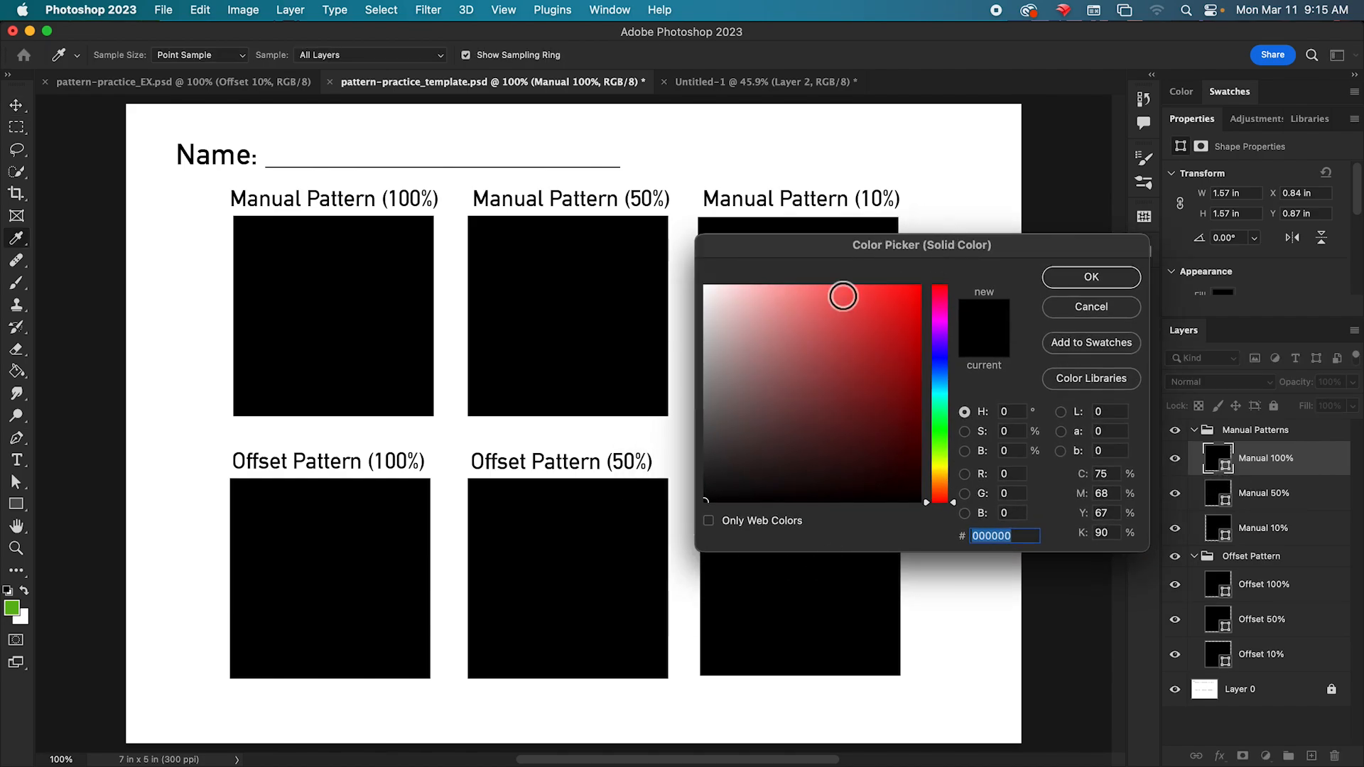
mouse_move(820, 377)
left_mouse_down()
mouse_move(910, 326)
mouse_move(902, 344)
mouse_move(841, 327)
left_mouse_up()
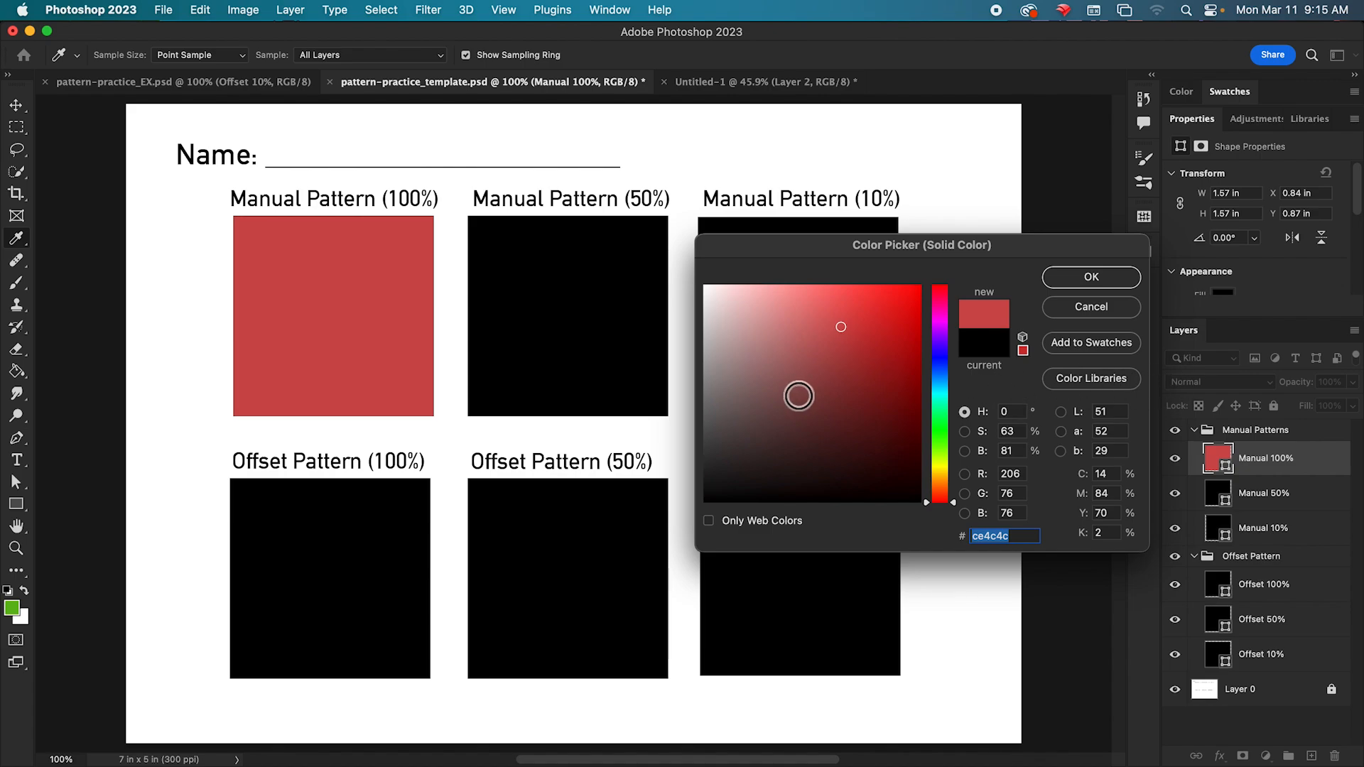
left_click(1121, 378)
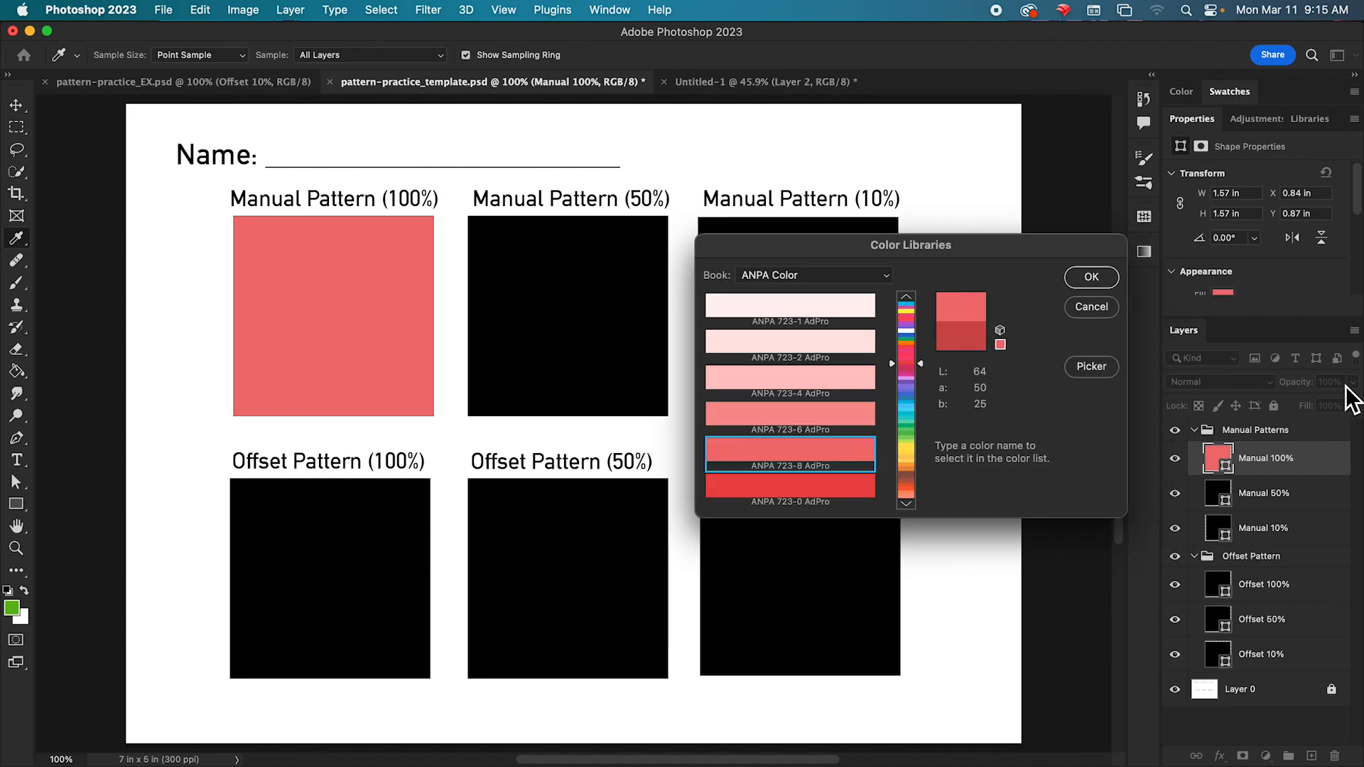
left_click(1092, 307)
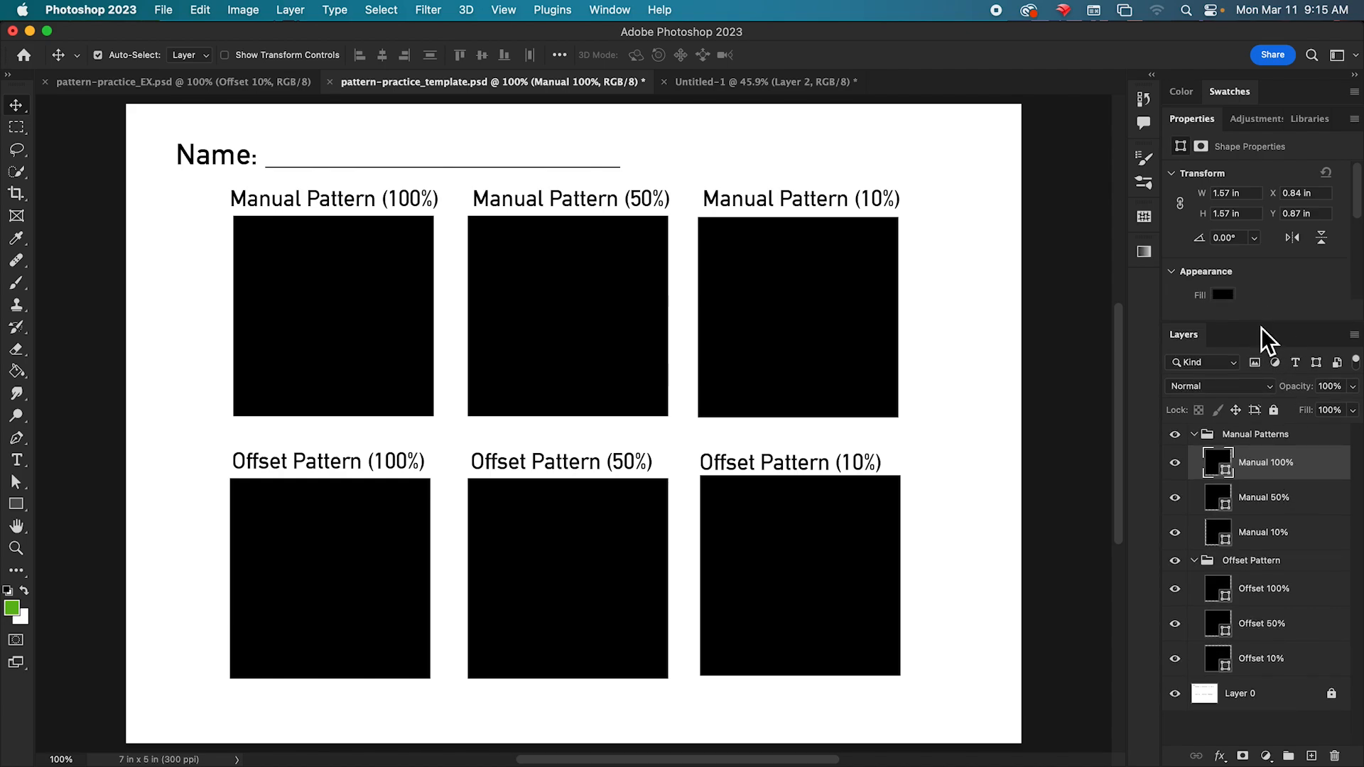
- Enlarge the Properties panel to reveal the shape's appearance settings and fill the Manual 100% square with the green texture pattern
left_click_drag(1263, 323, 1263, 388)
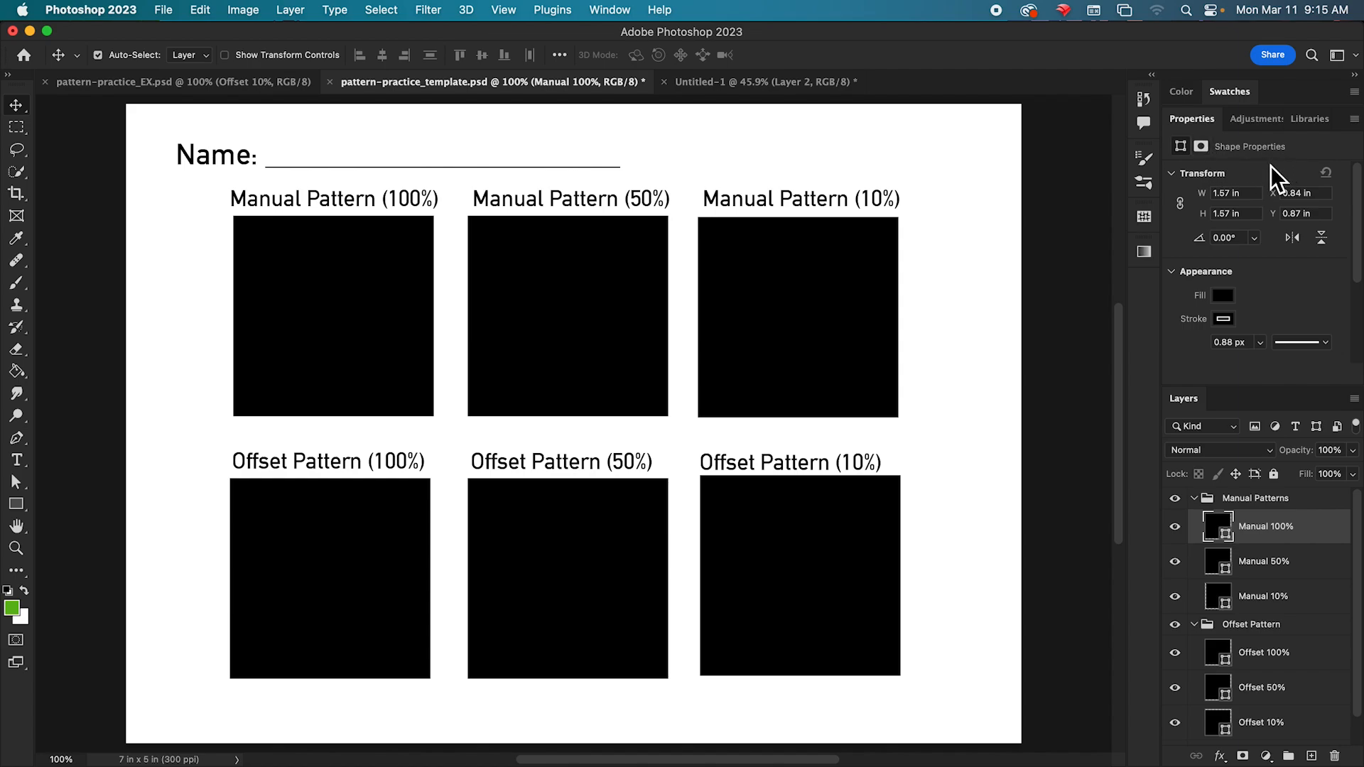
left_click(1229, 301)
left_click(1231, 301)
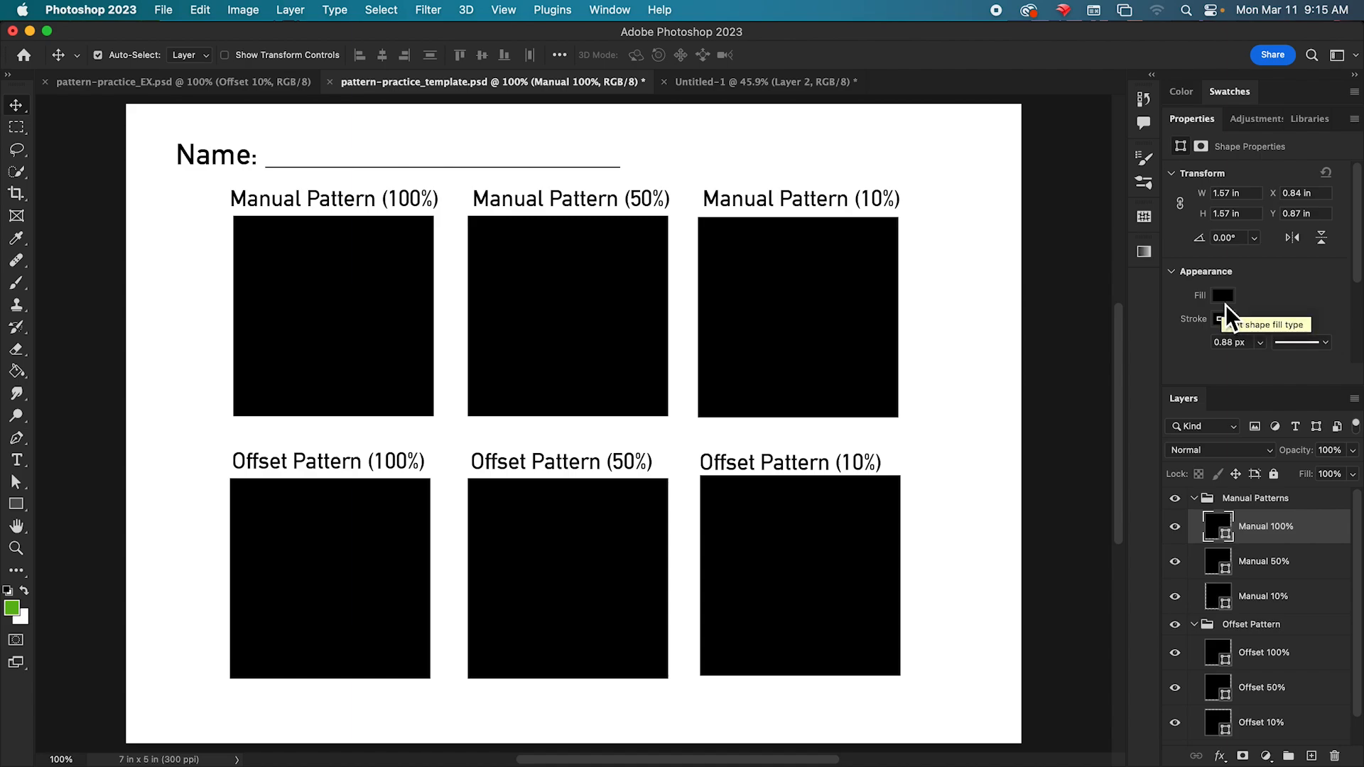
left_click(1226, 304)
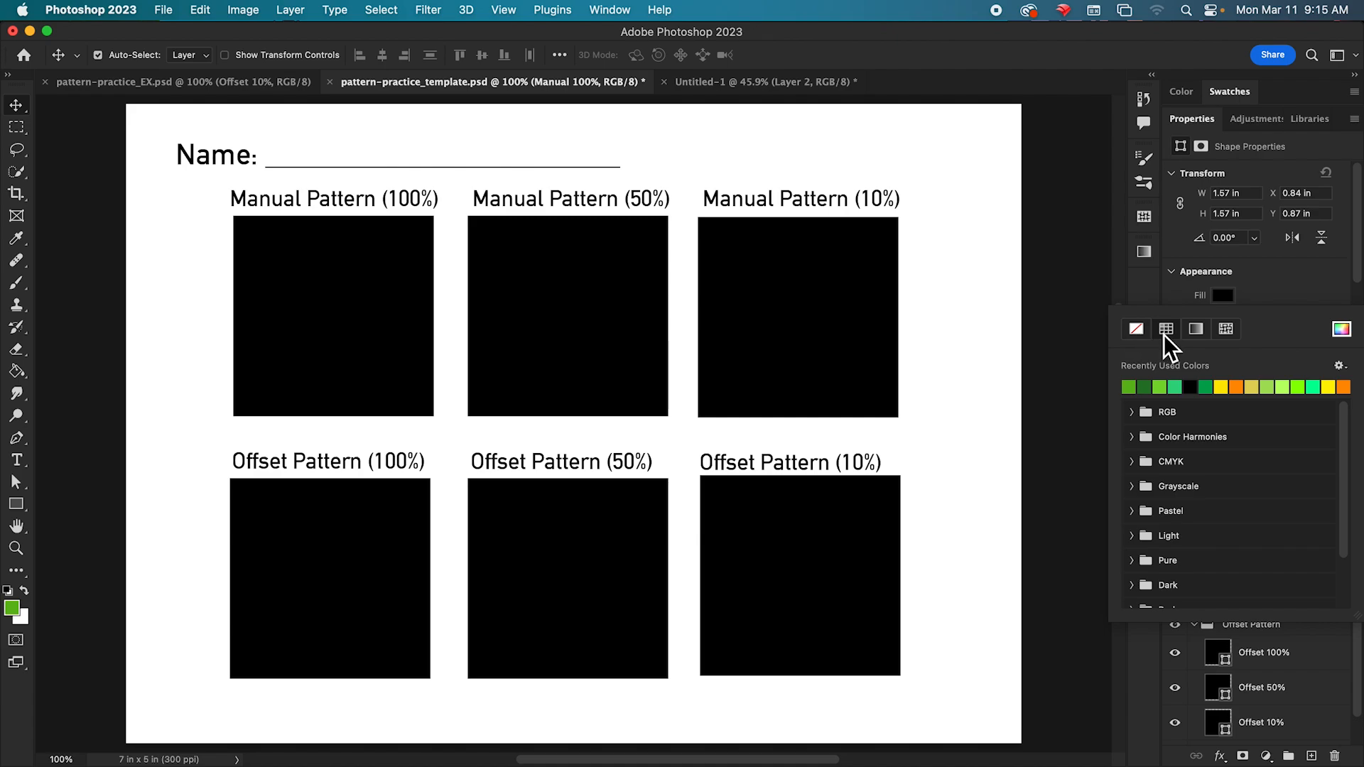
left_click(1234, 332)
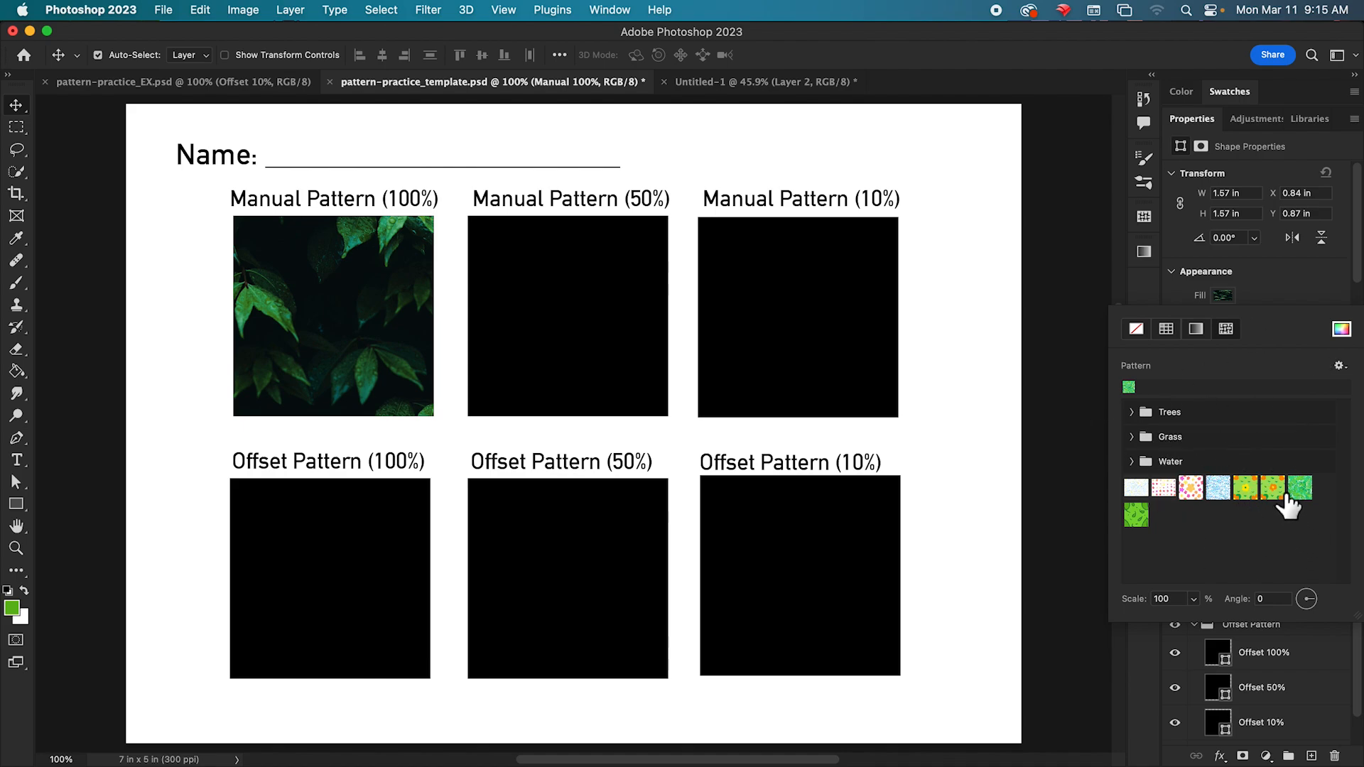
left_click(1303, 489)
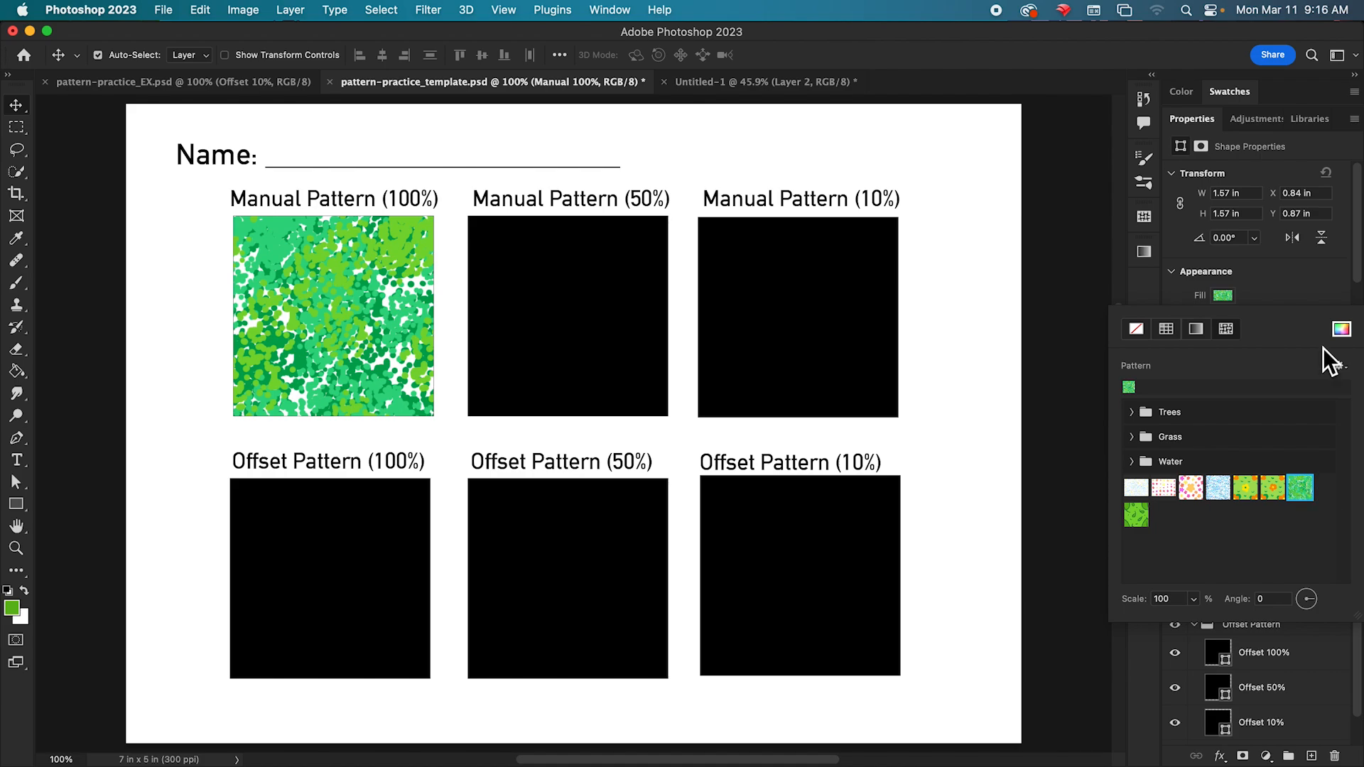
left_click(1308, 284)
- Fill the Manual 50% square with the same green texture pattern
left_click(1217, 565)
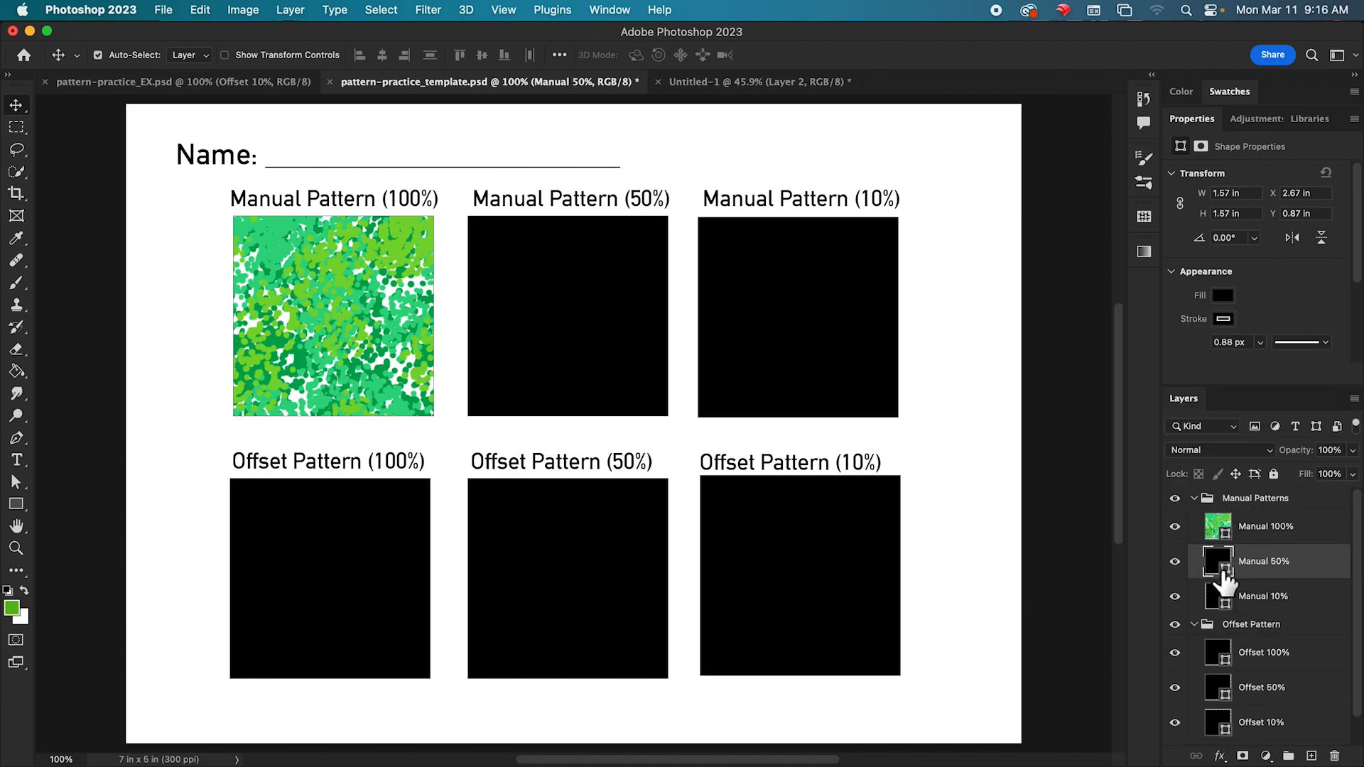
left_click(1224, 296)
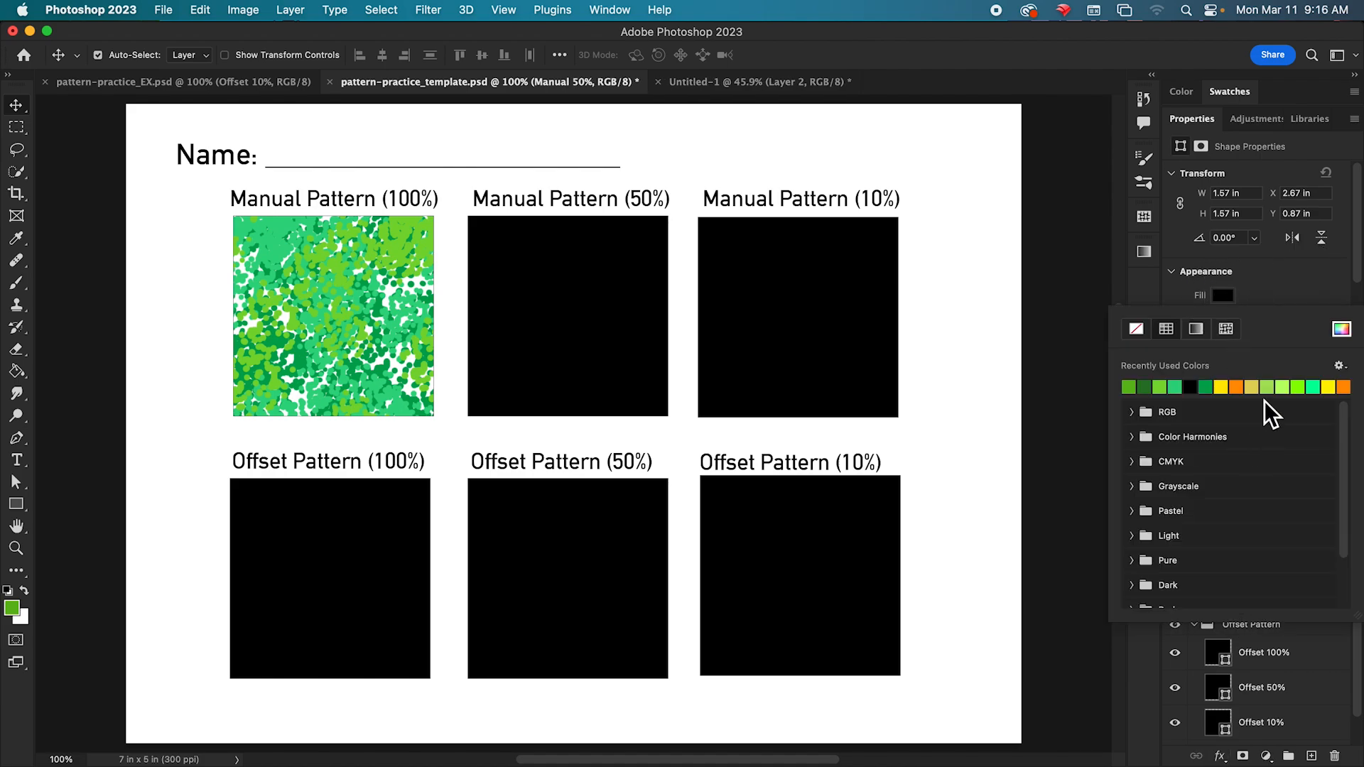
left_click(1225, 328)
left_click(1300, 488)
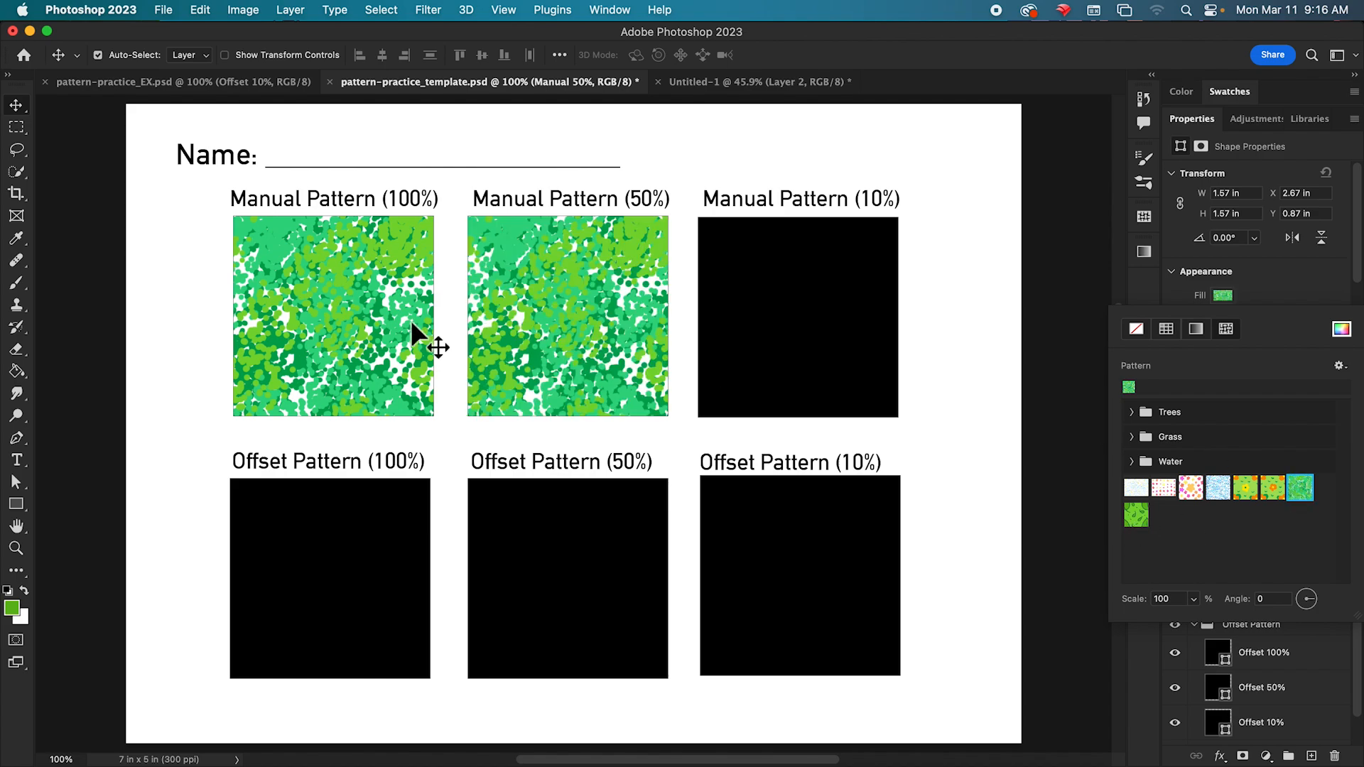
left_click(1285, 287)
- Change the Manual 10% square's shape fill to the green texture pattern
left_click(1265, 600)
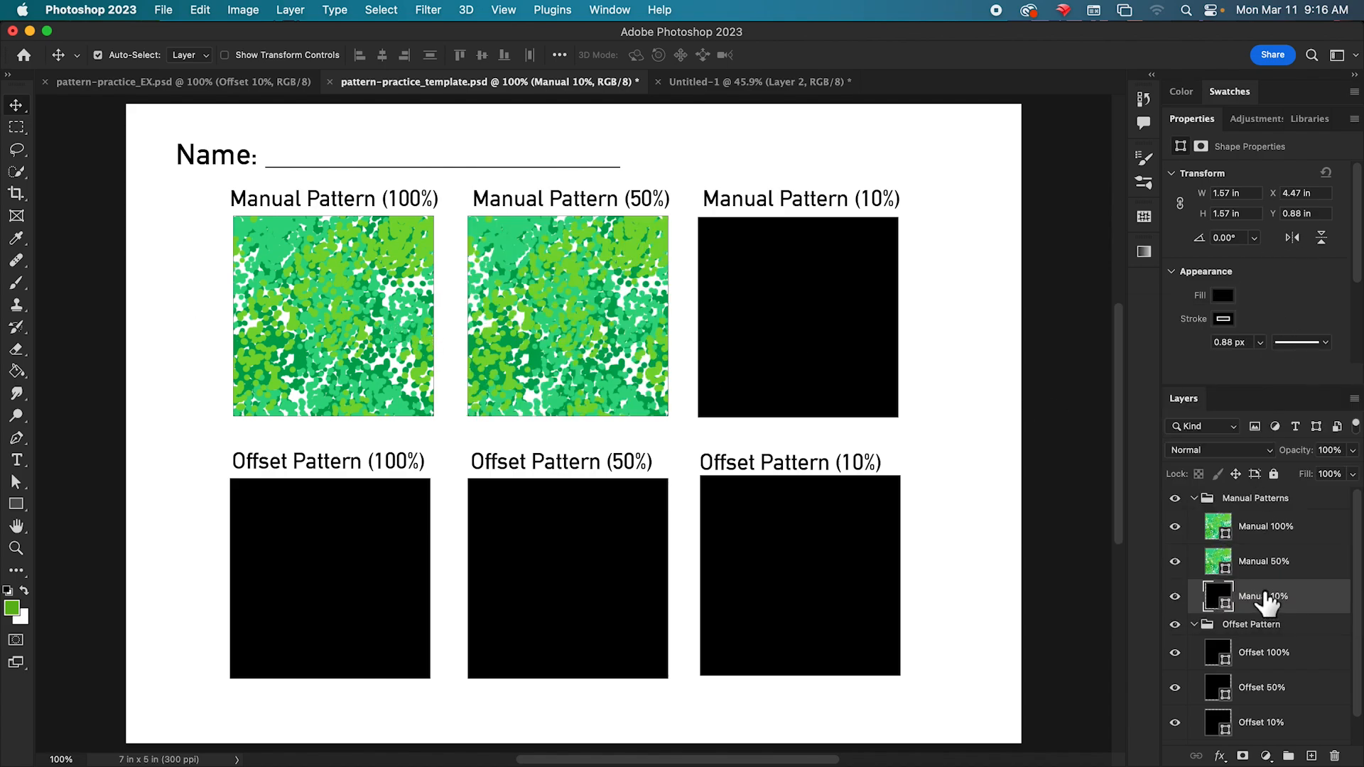
left_click(1228, 297)
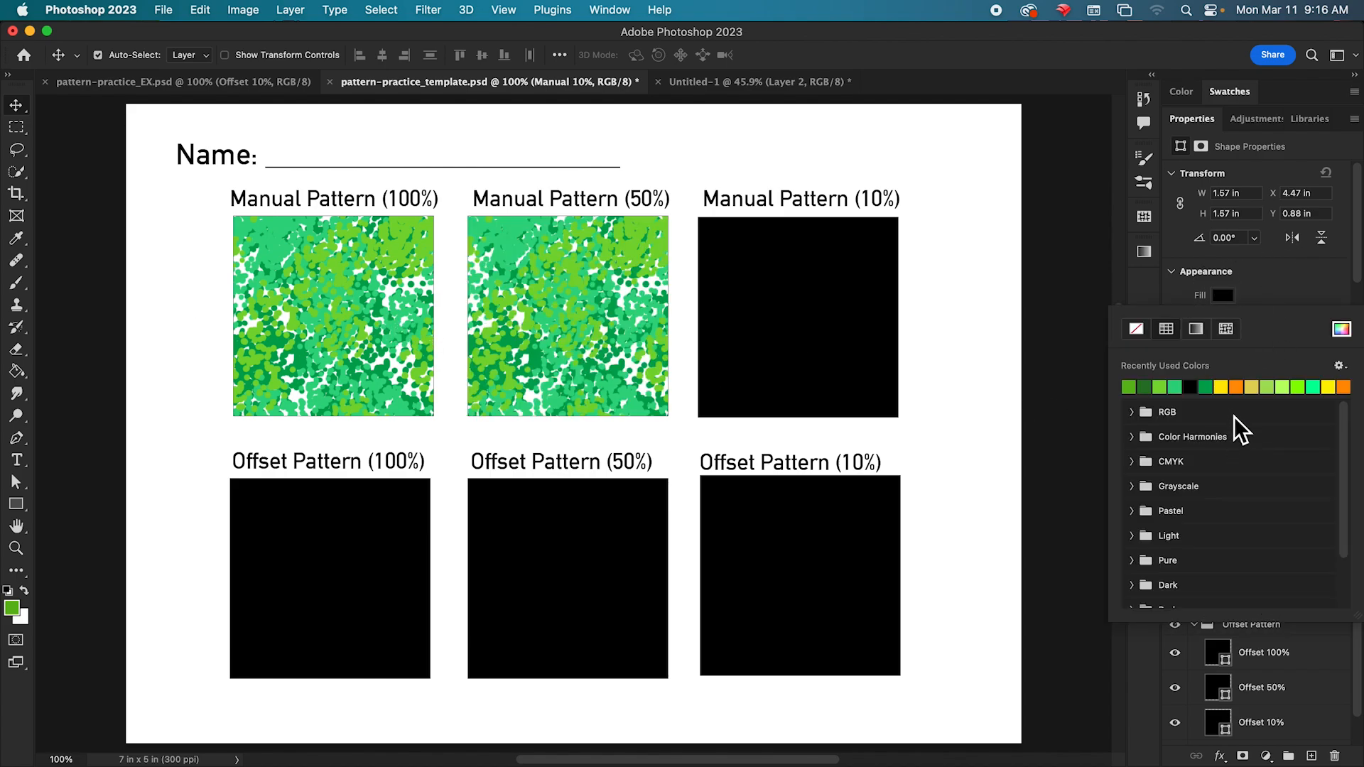
left_click(1226, 329)
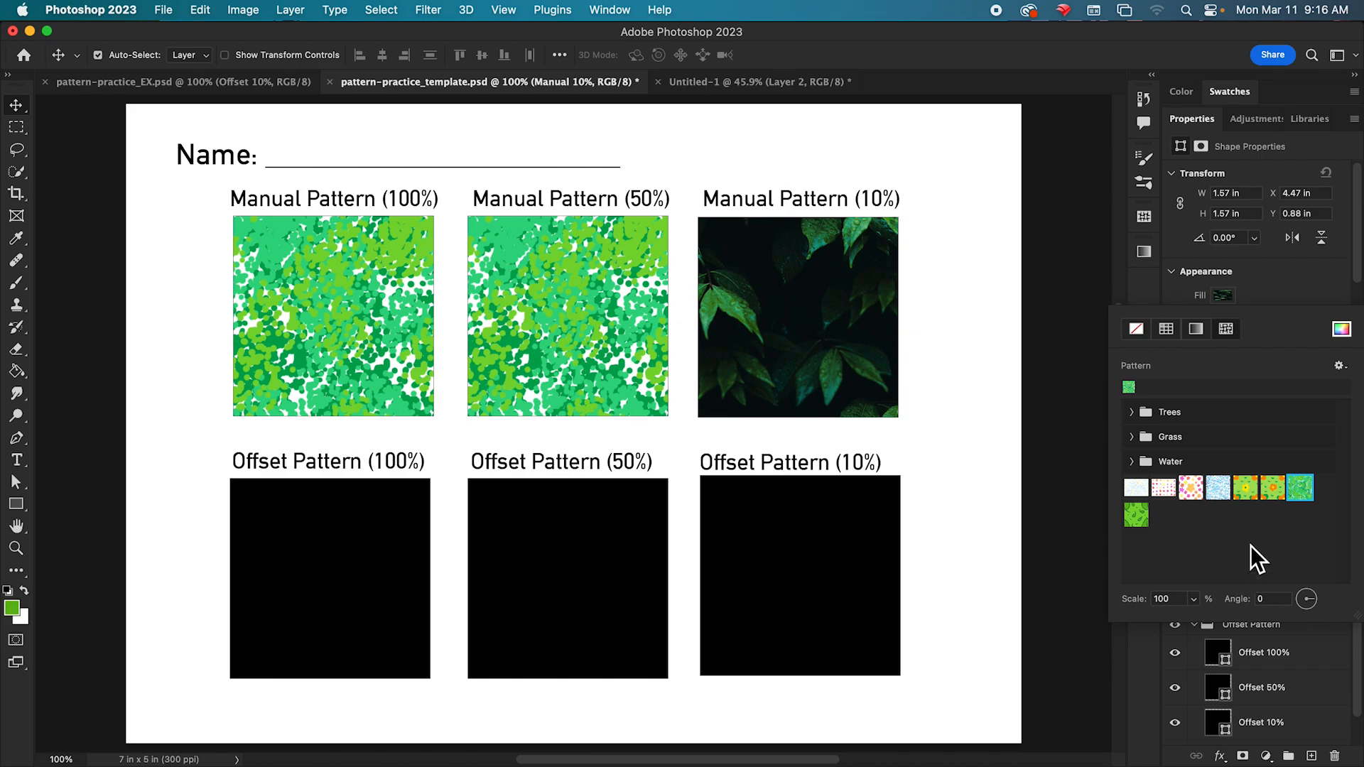
left_click(1299, 488)
left_click(1294, 295)
- Fill the Offset 100% square with the saved leaf pattern
scroll(1285, 668, "down", 1)
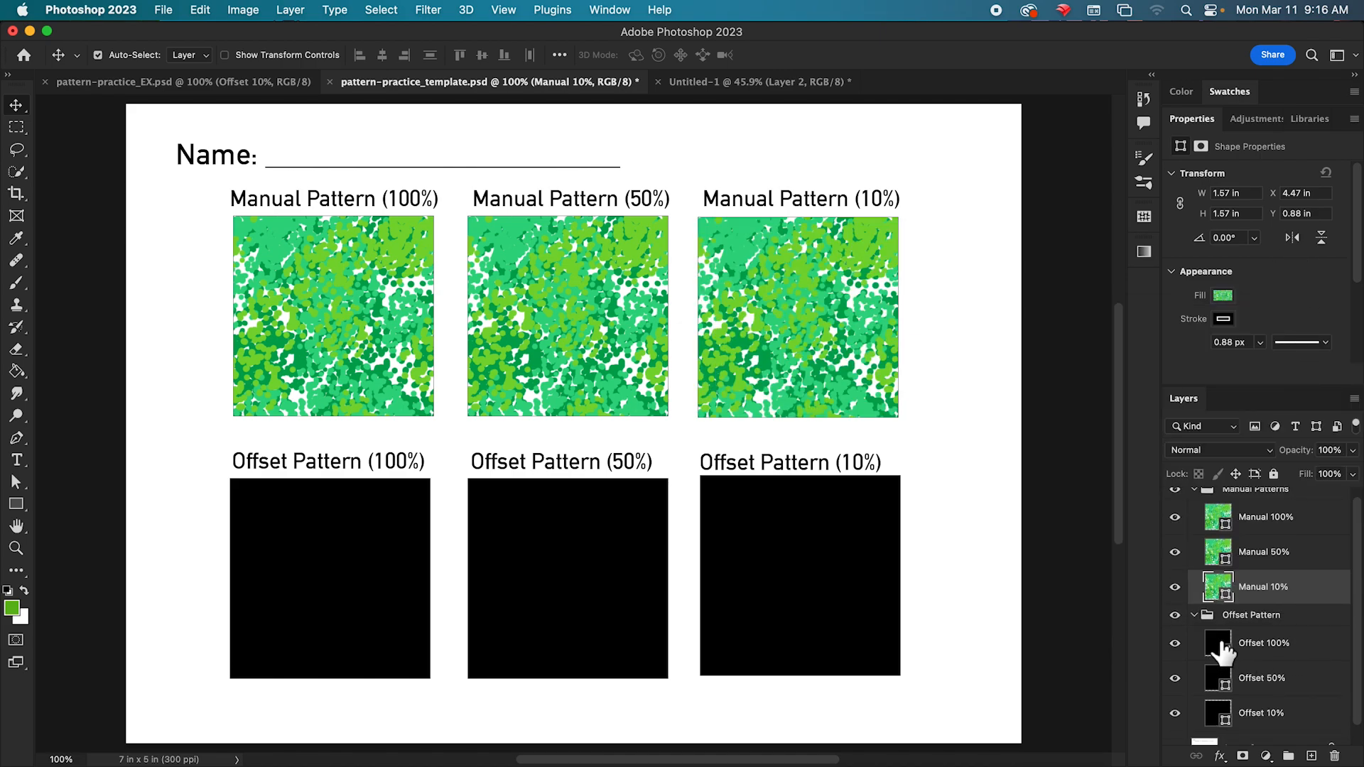
left_click(1272, 644)
left_click(1223, 295)
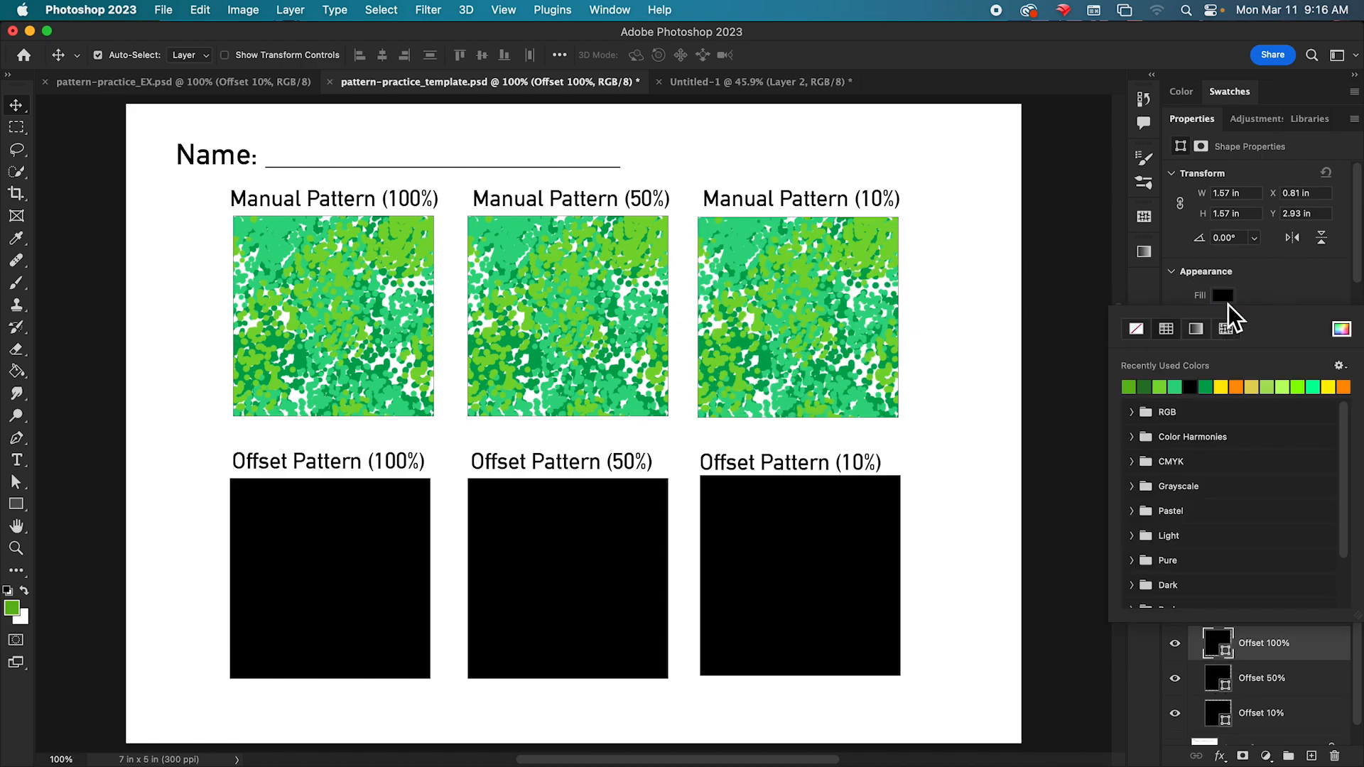
left_click(1226, 329)
left_click(1137, 517)
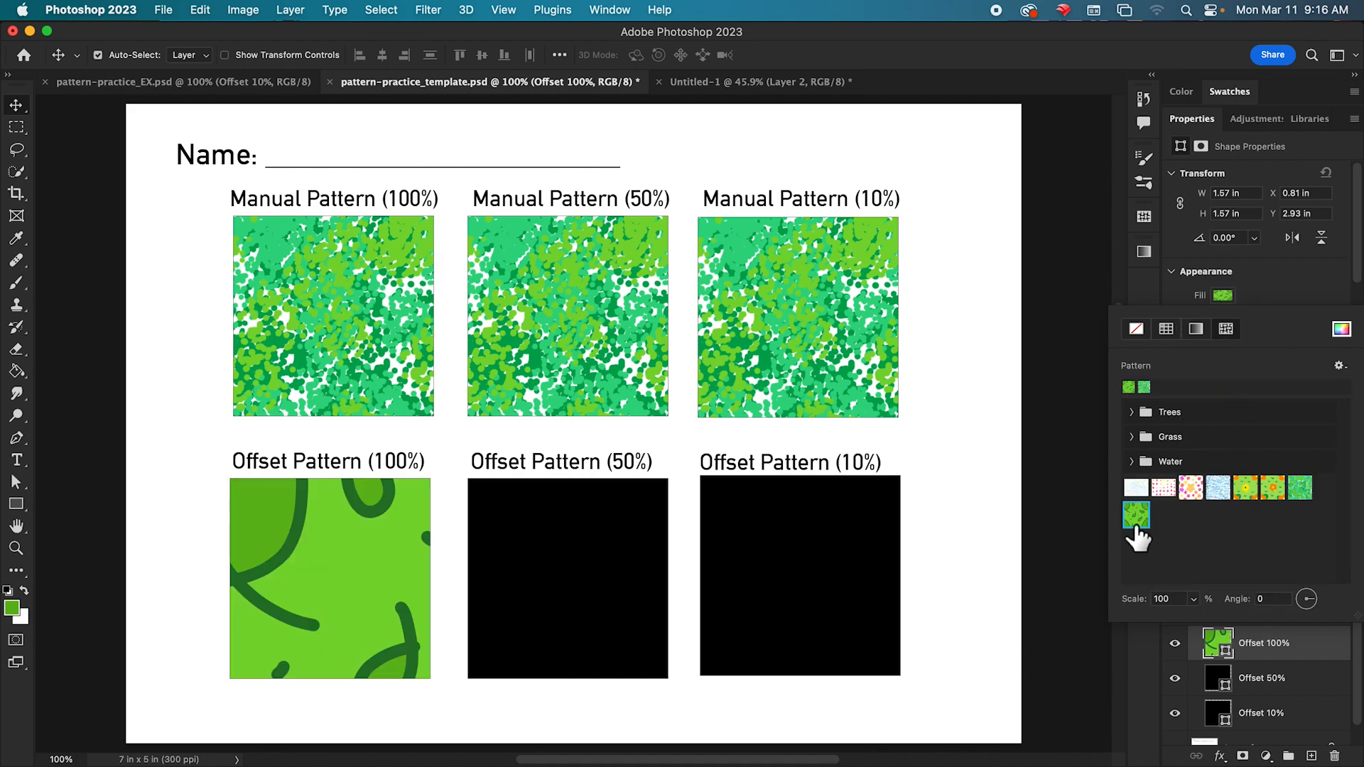
left_click(1286, 297)
- Apply the leaf pattern as the fill of the Offset 50% square
left_click(1218, 687)
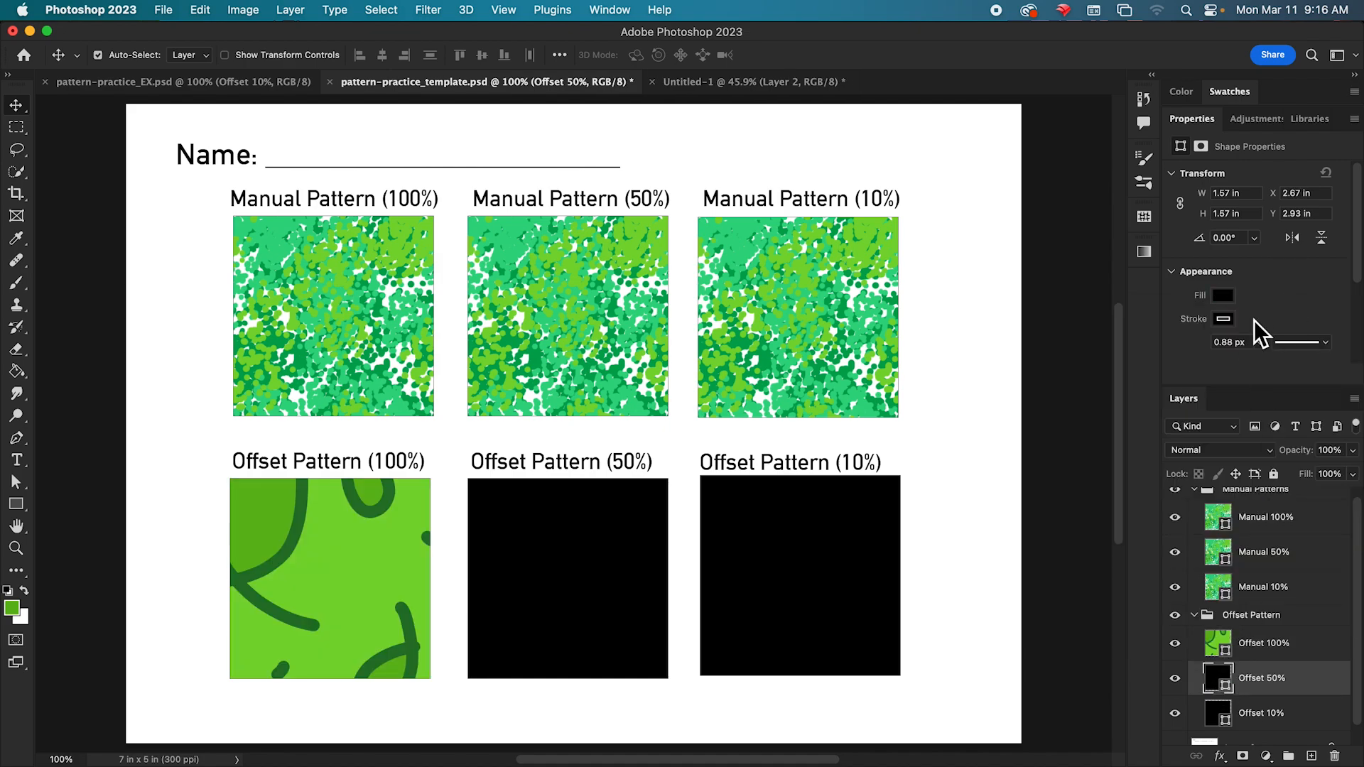
left_click(1225, 297)
left_click(1226, 329)
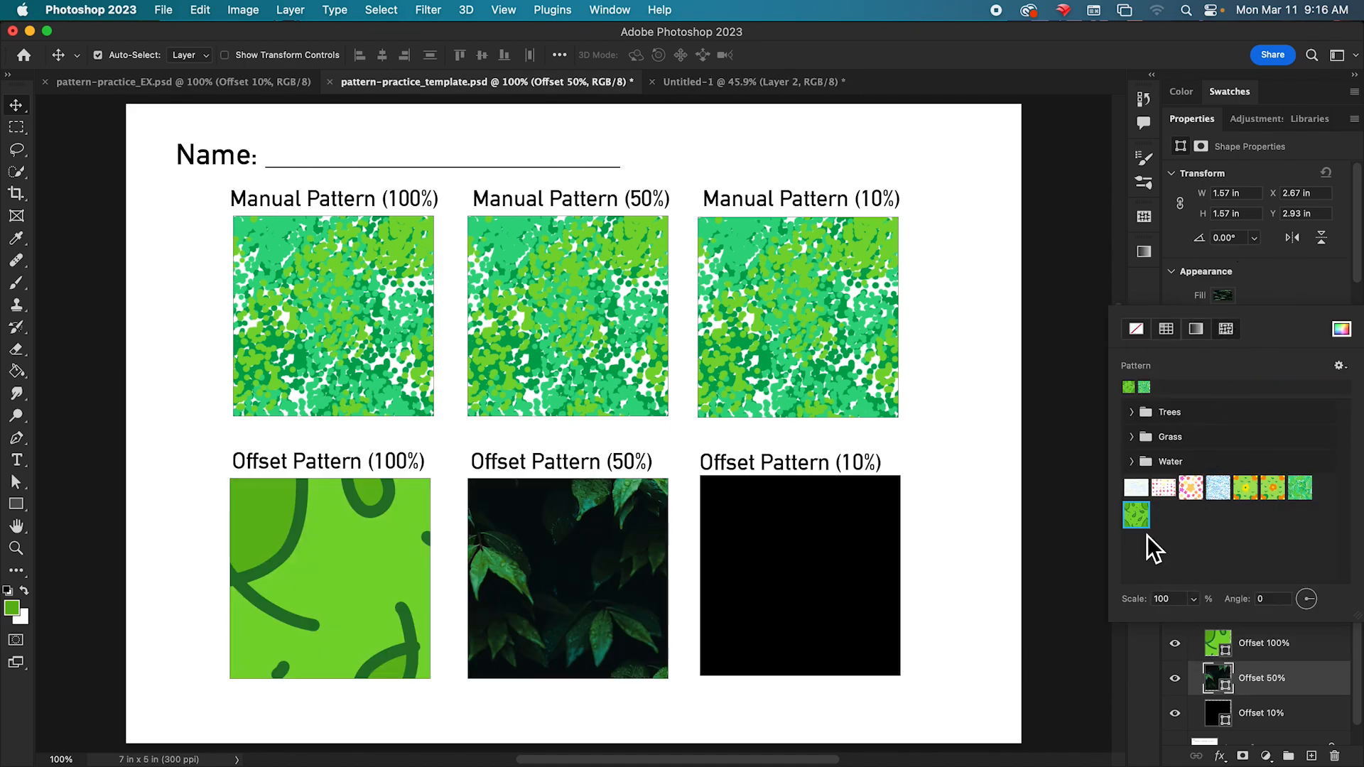
left_click(1137, 517)
left_click(1267, 283)
- Set the Offset 10% square's shape fill to the leaf pattern
left_click(1218, 718)
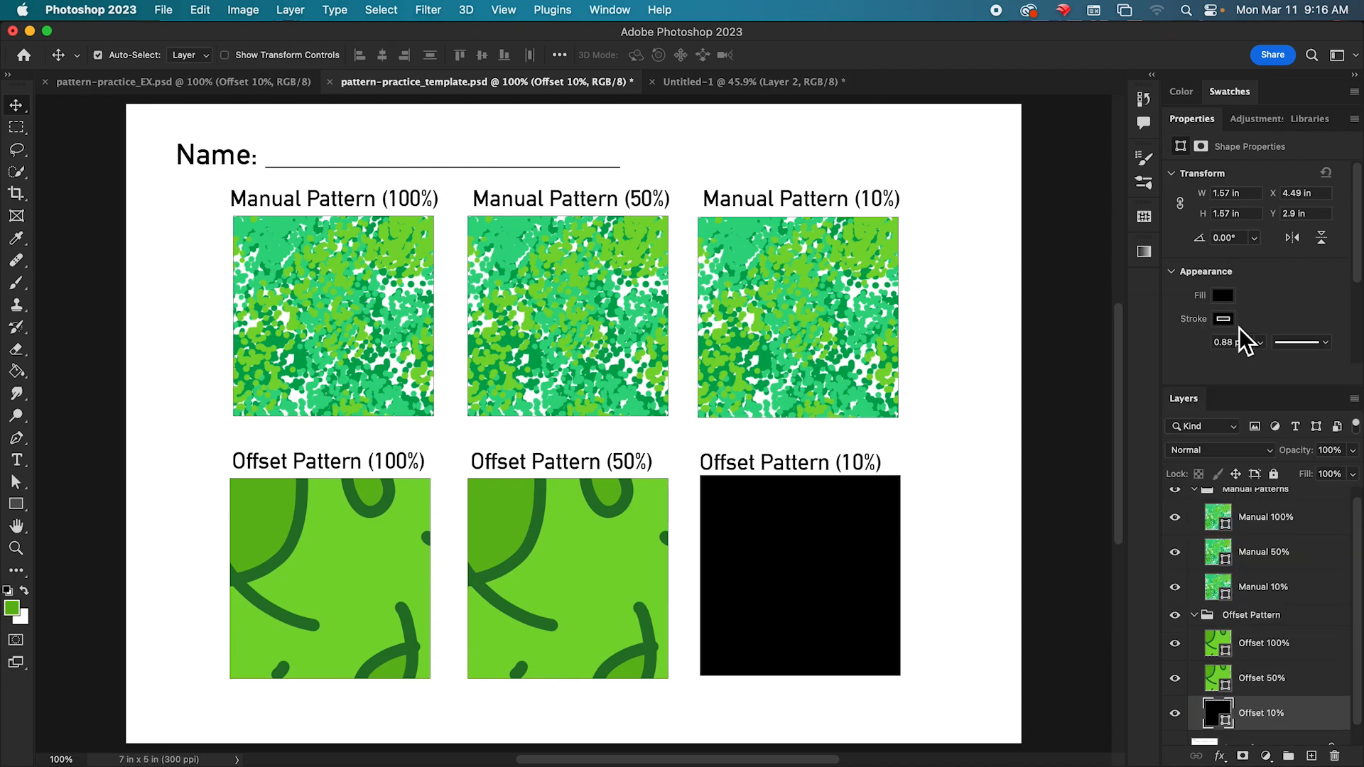
left_click(1224, 295)
left_click(1226, 329)
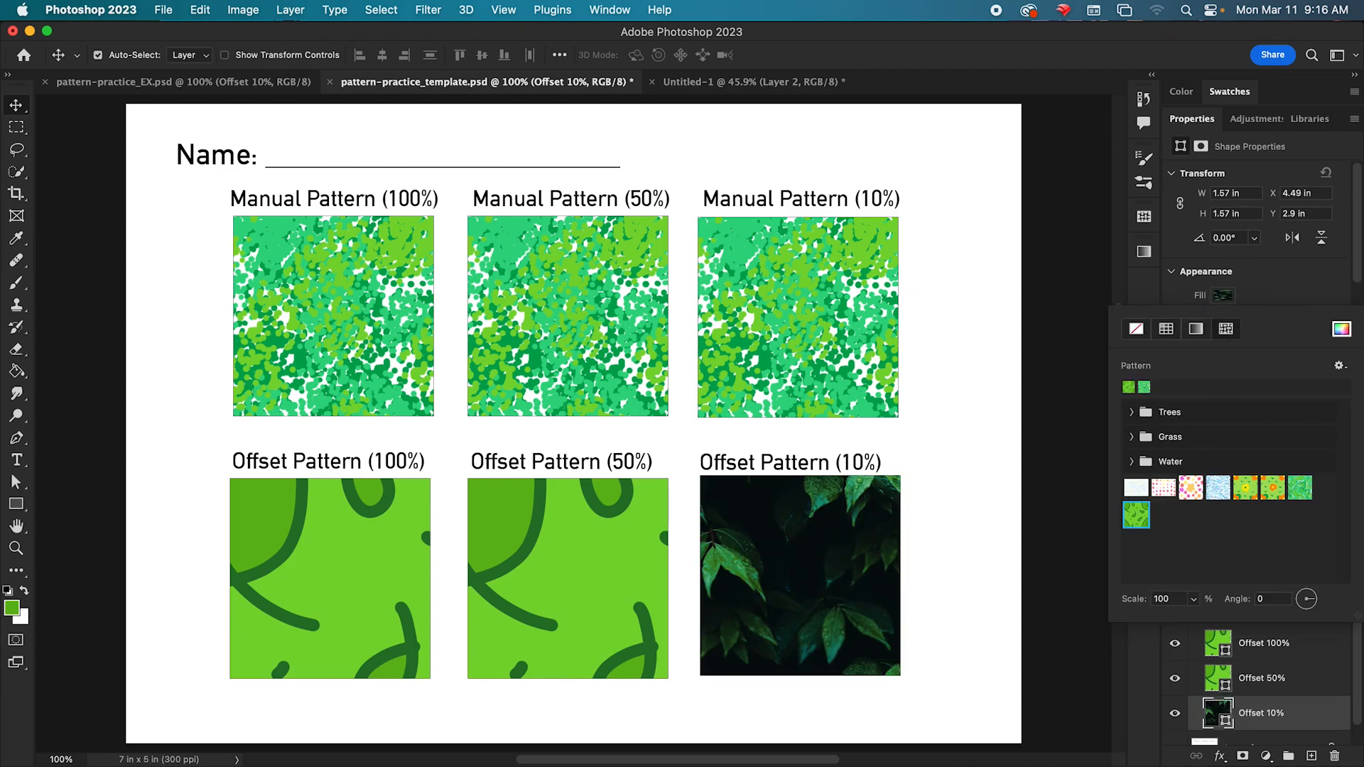
left_click(1136, 516)
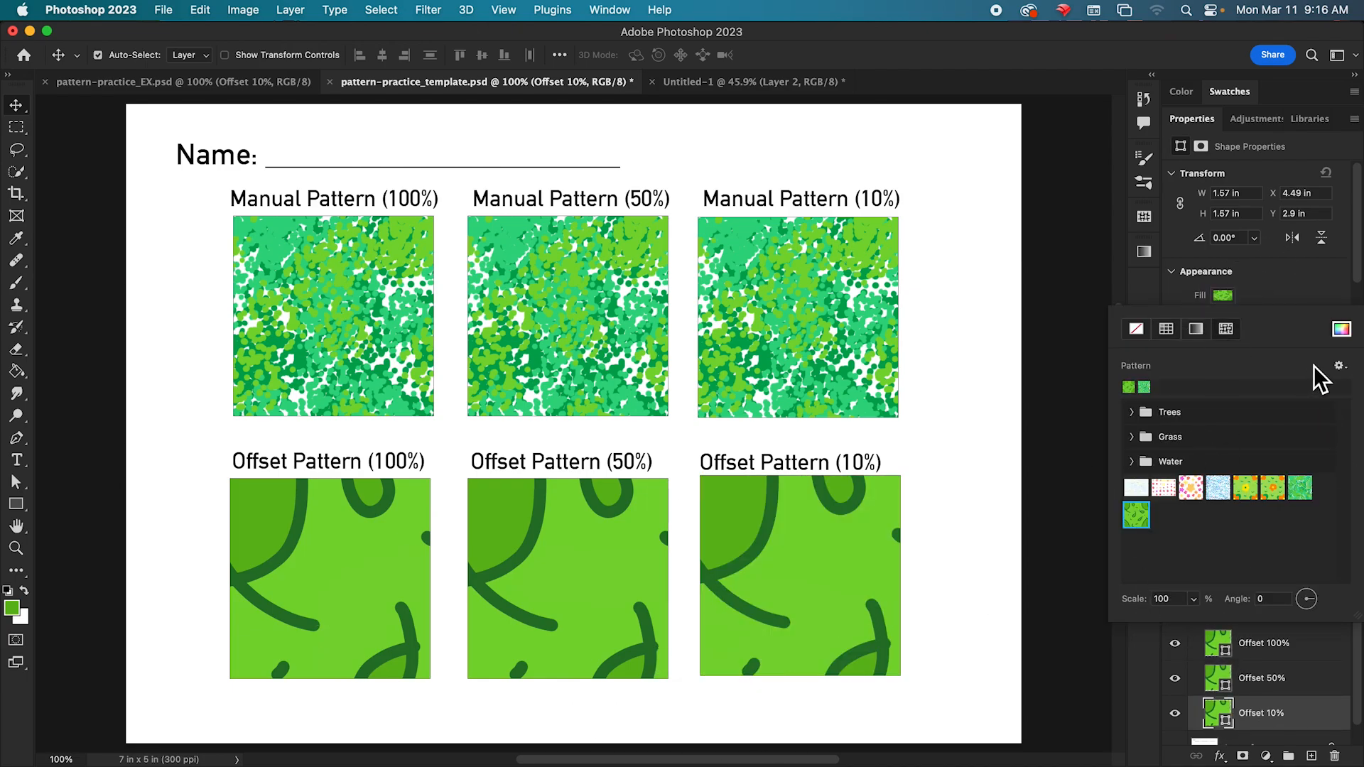
left_click(1294, 302)
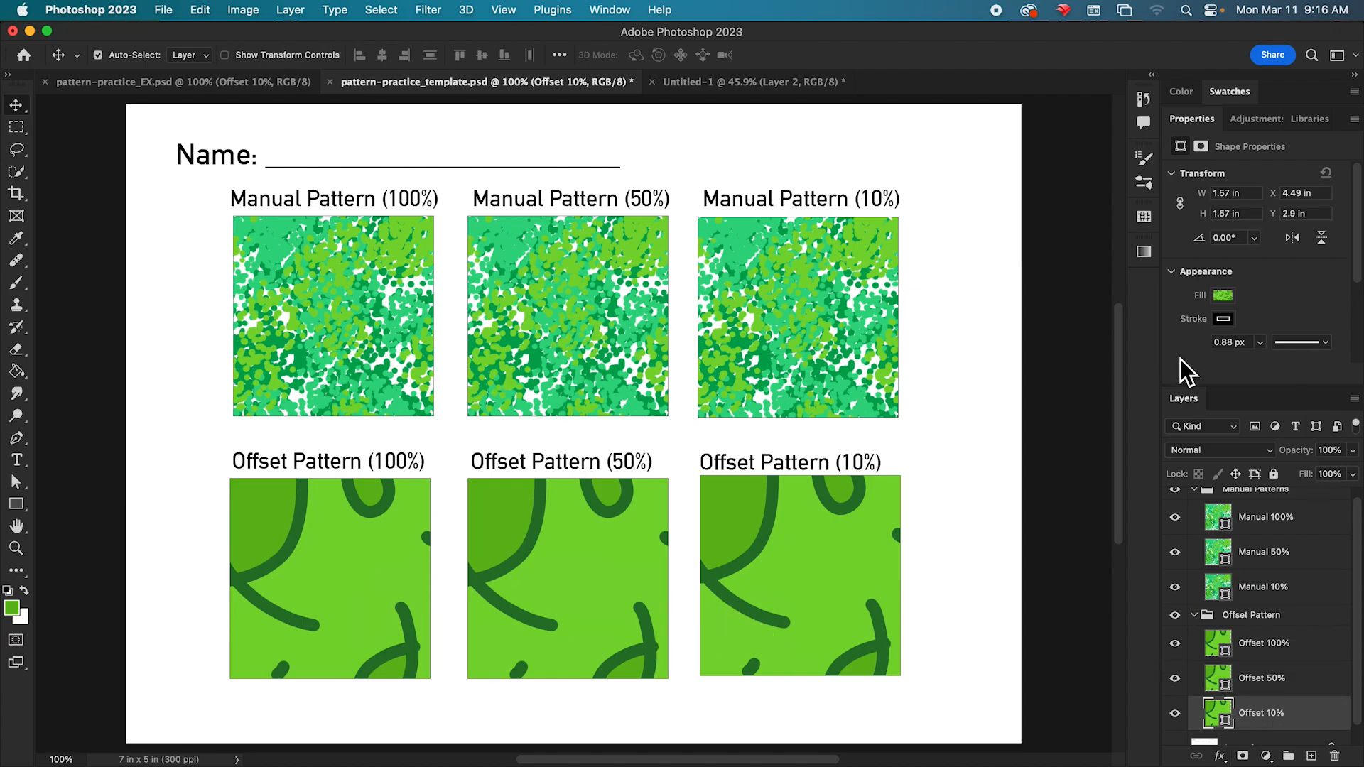
- Set the green texture pattern's scale to 50% in the Manual 50% square
left_click_drag(1127, 476, 1124, 477)
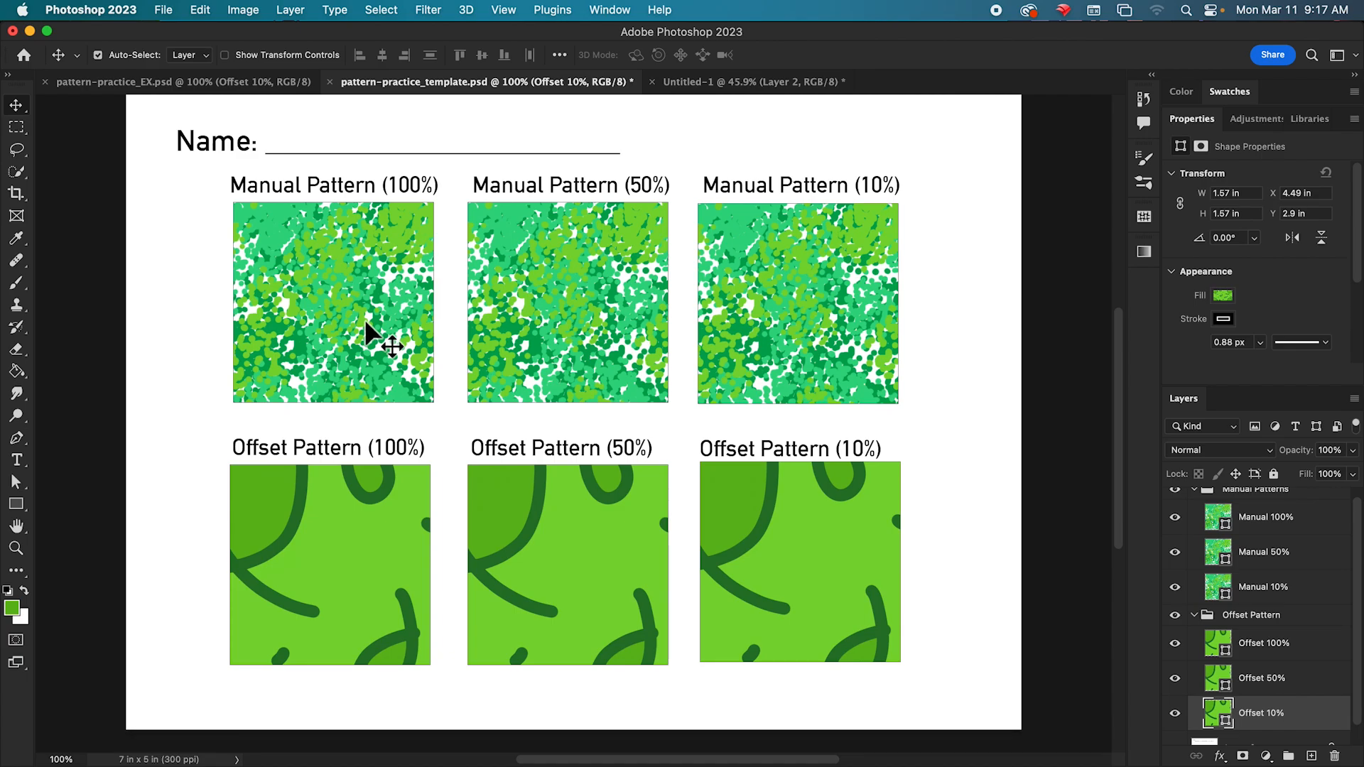
scroll(1354, 565, "up", 1)
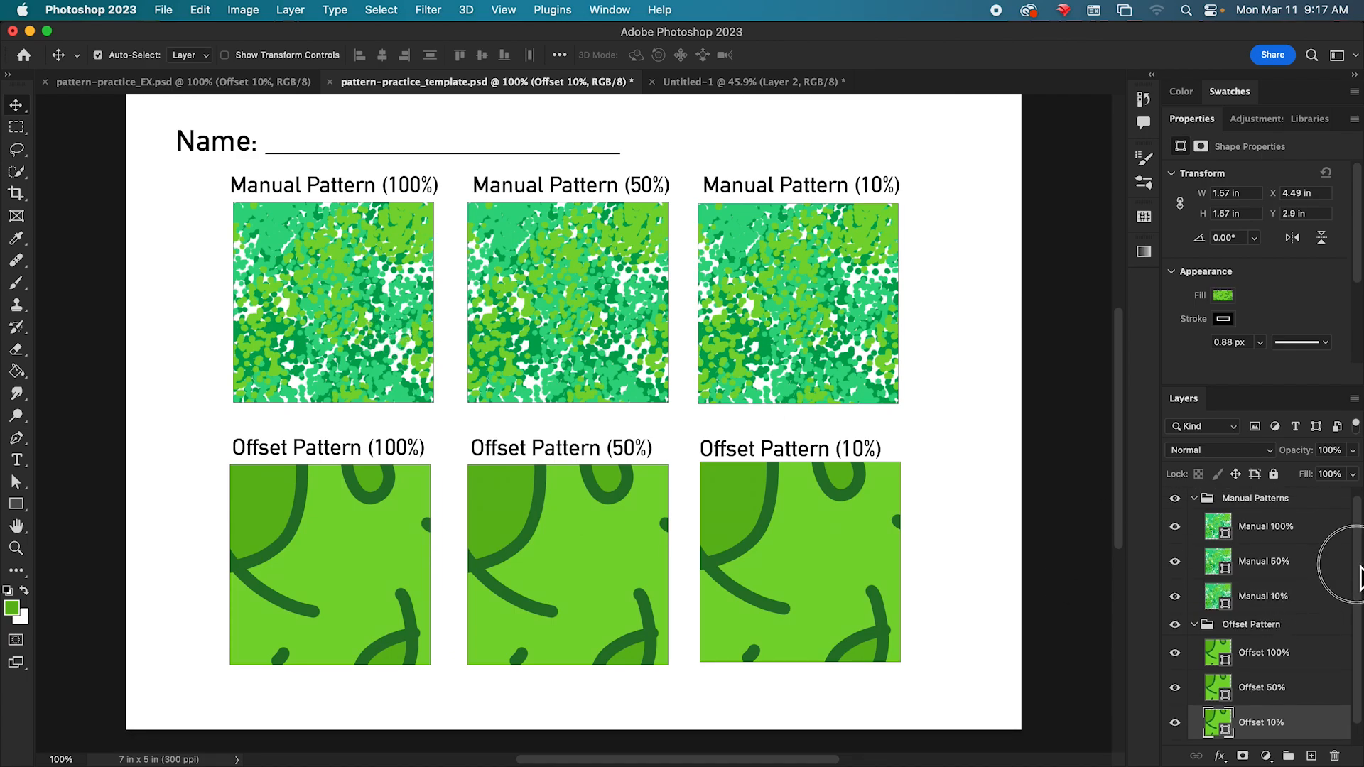
left_click(1308, 534)
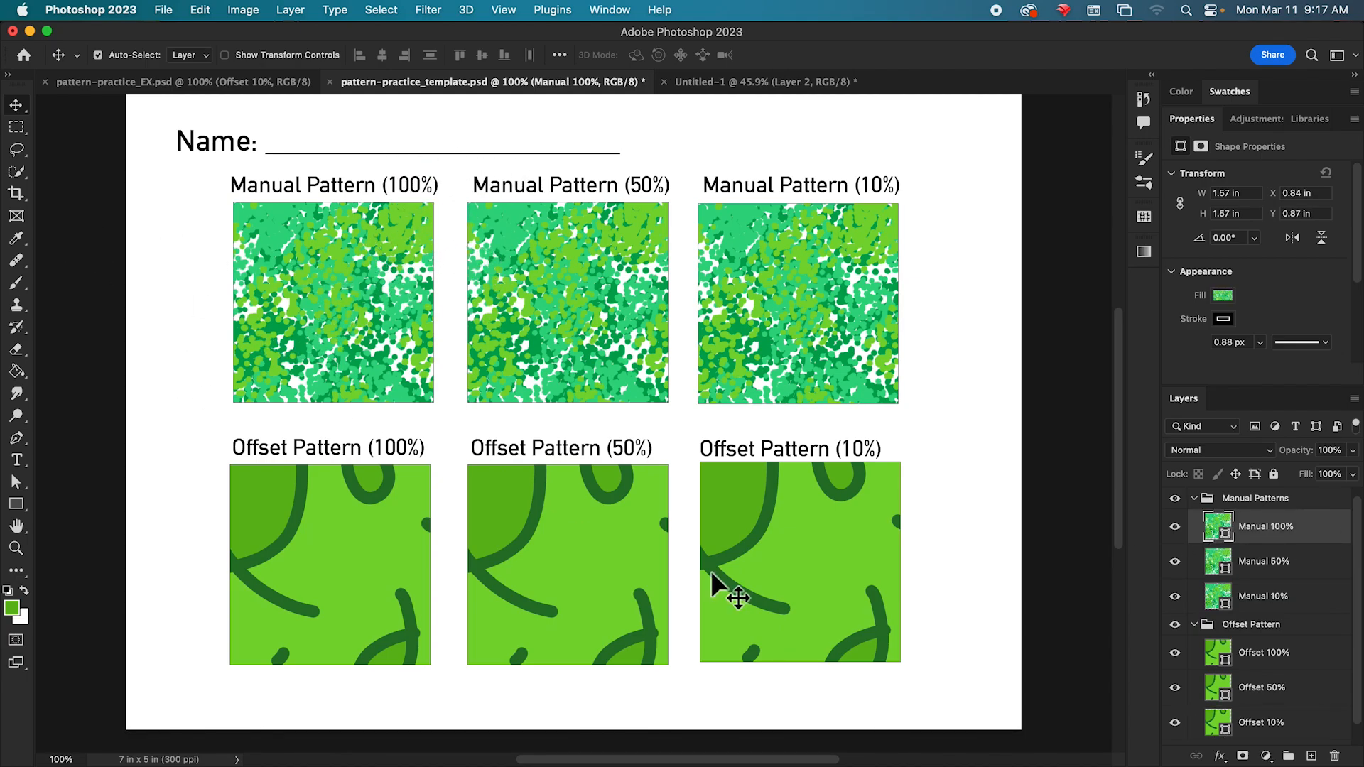
scroll(1322, 569, "down", 1)
double_click(1312, 543)
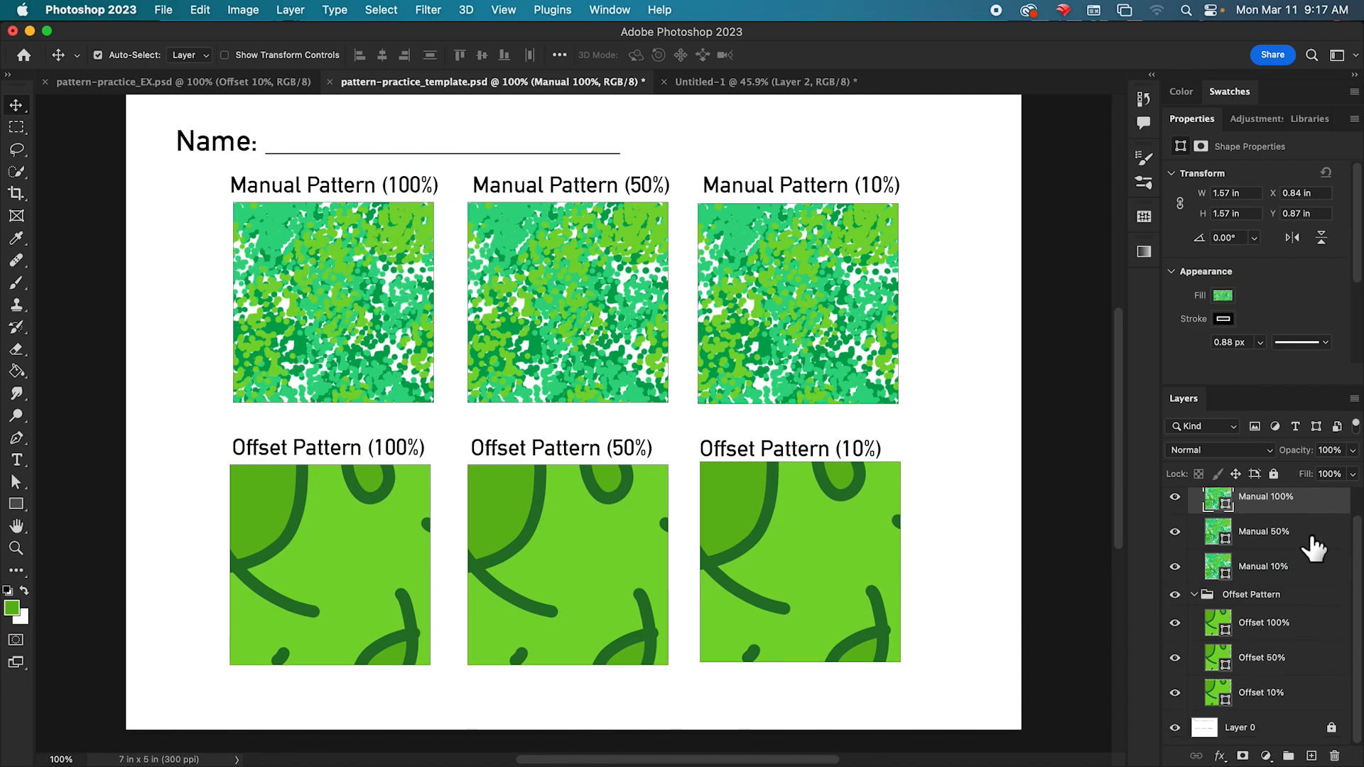
left_click(1300, 226)
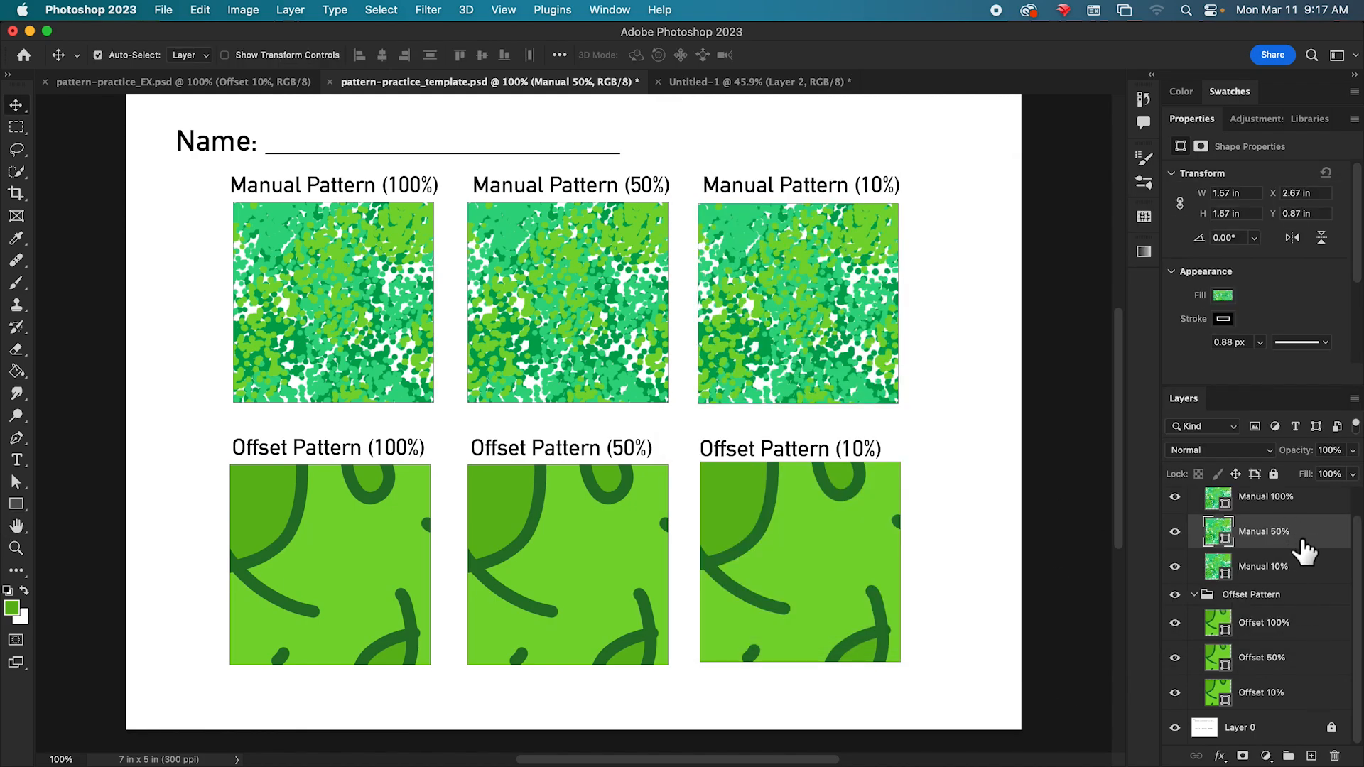
double_click(1225, 546)
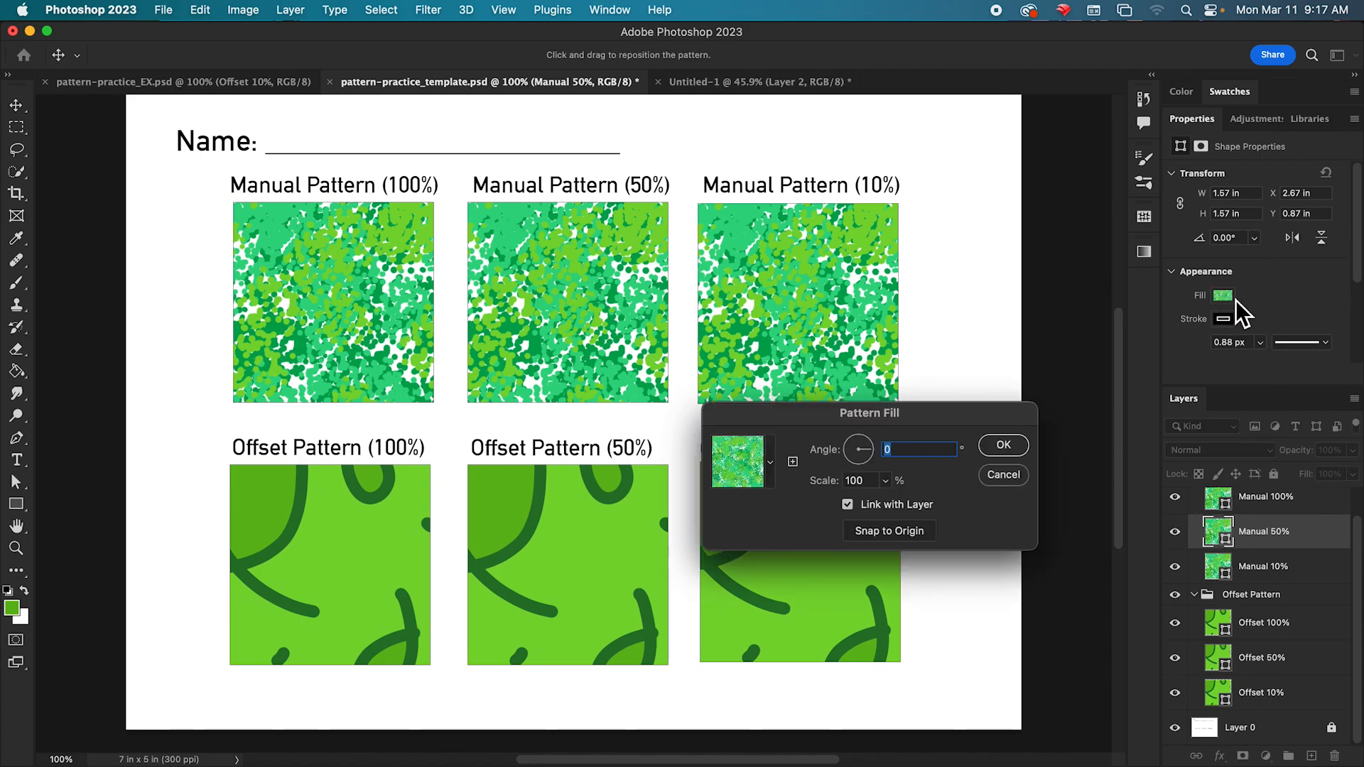
left_click_drag(944, 427, 1016, 385)
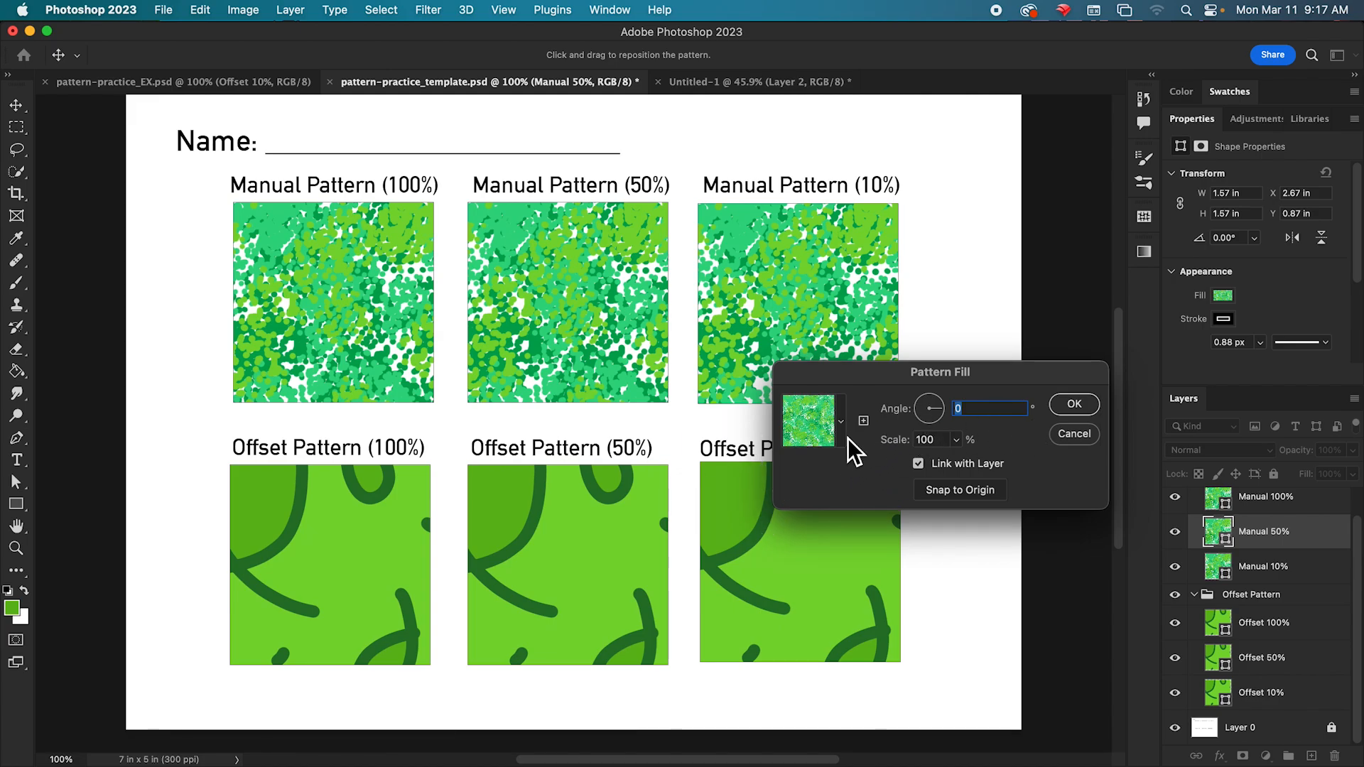
key("Tab")
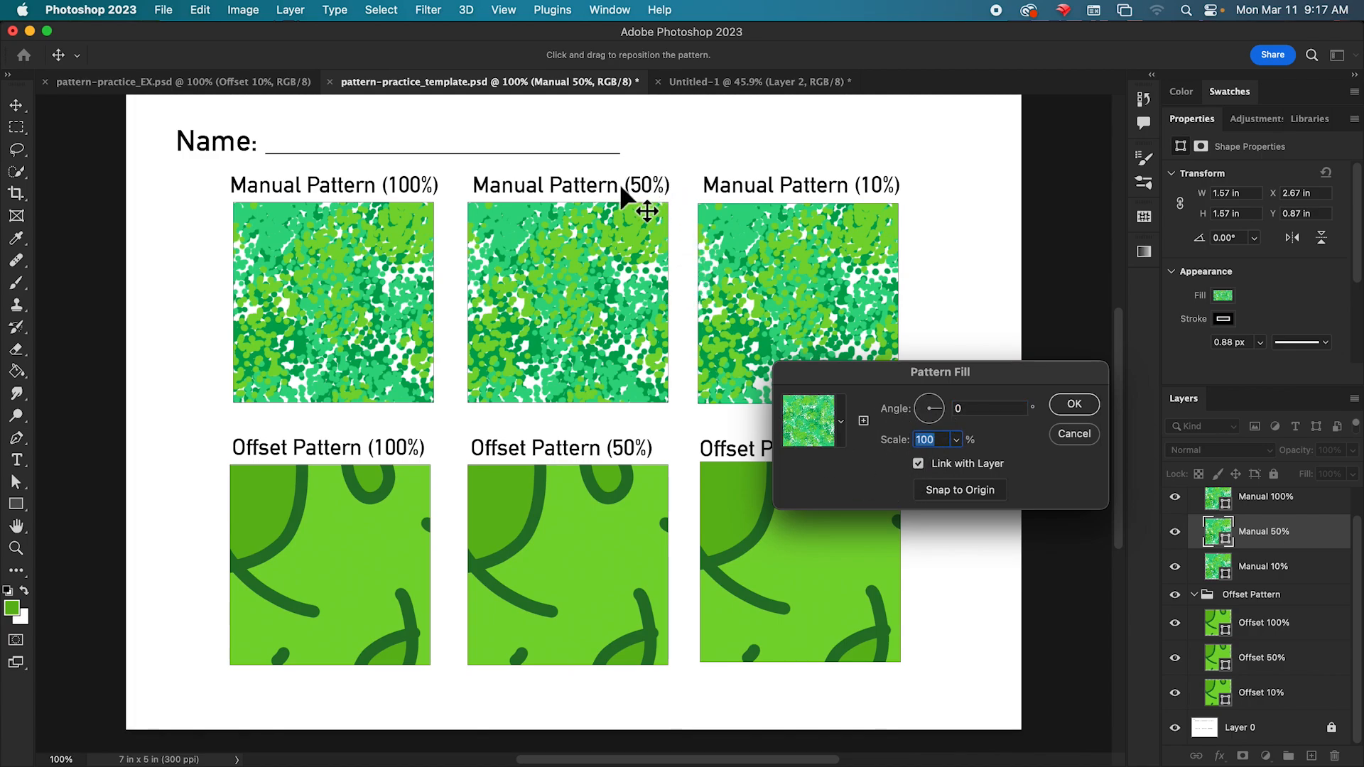
type("50")
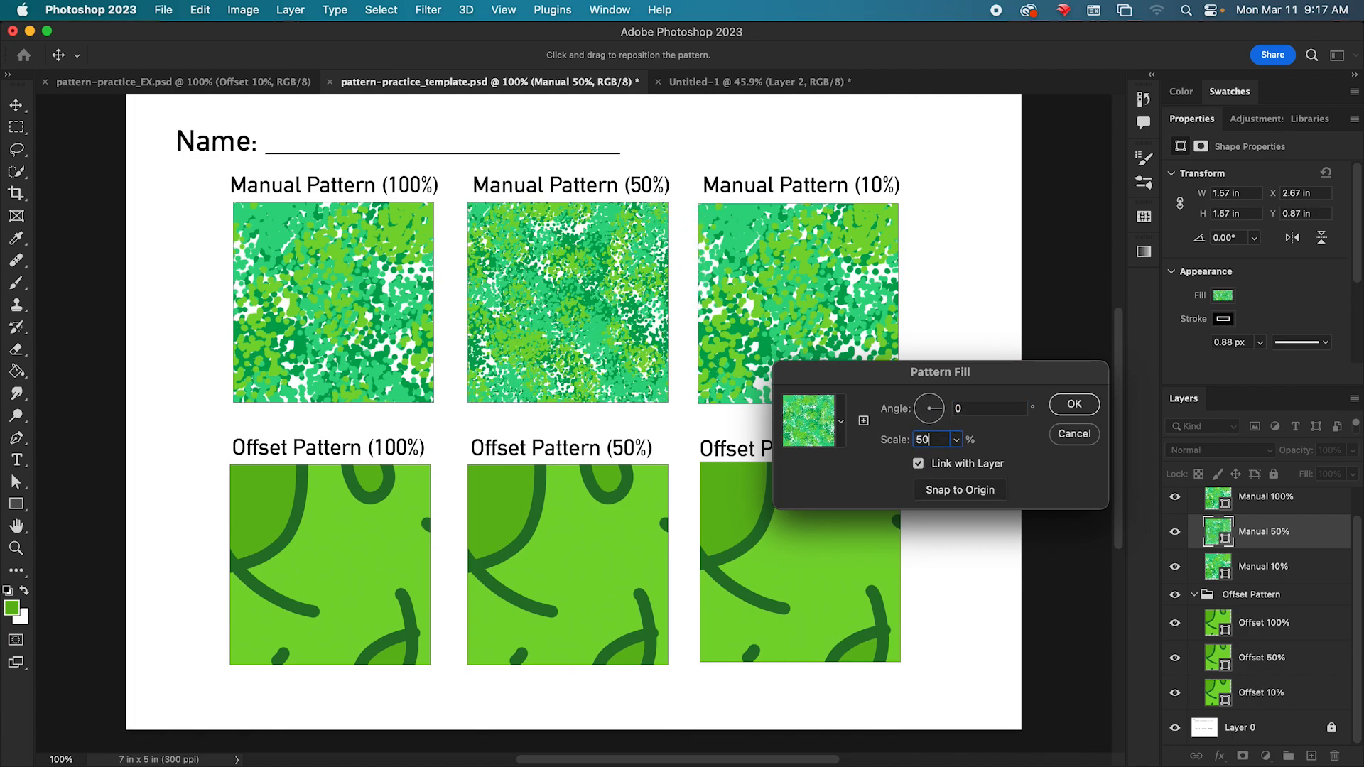
left_click(1087, 408)
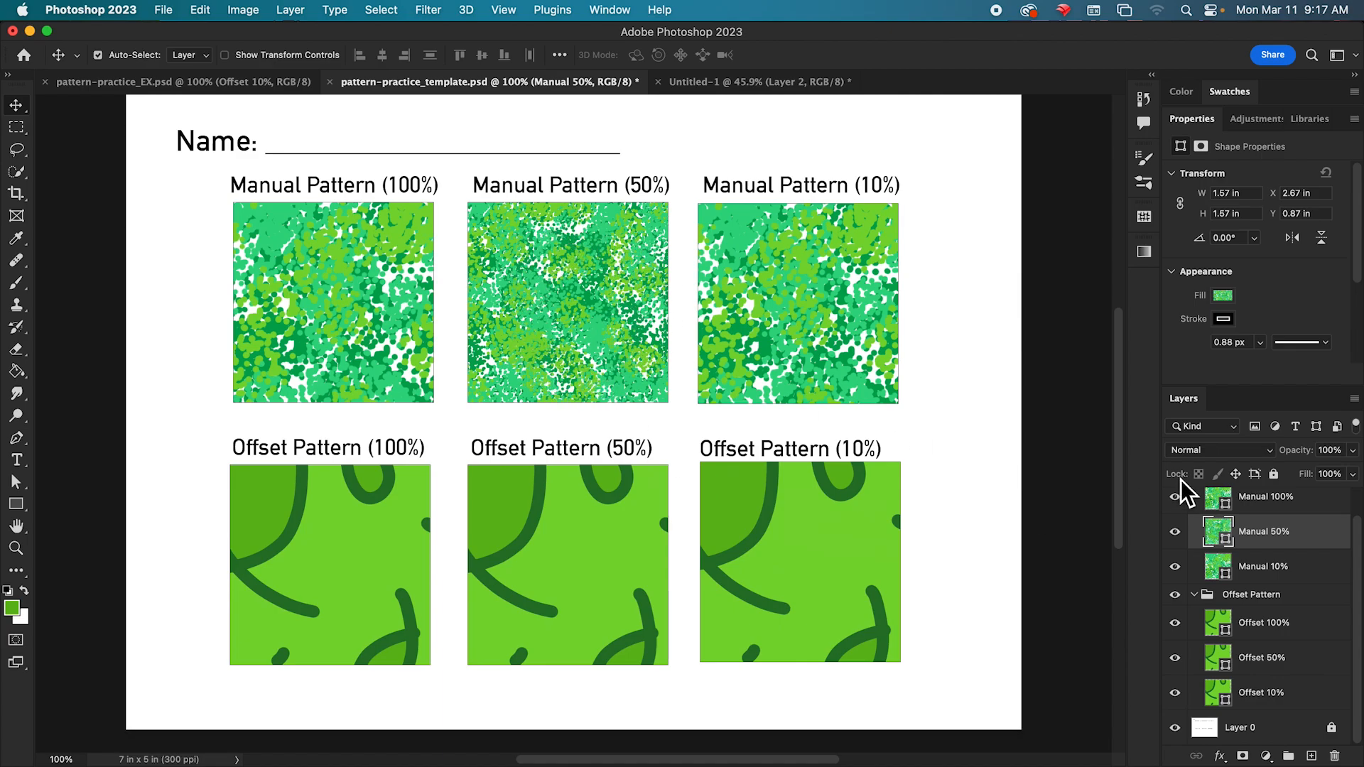
- Scale the green texture pattern fill of the Manual 10% square to 10%
left_click(1262, 568)
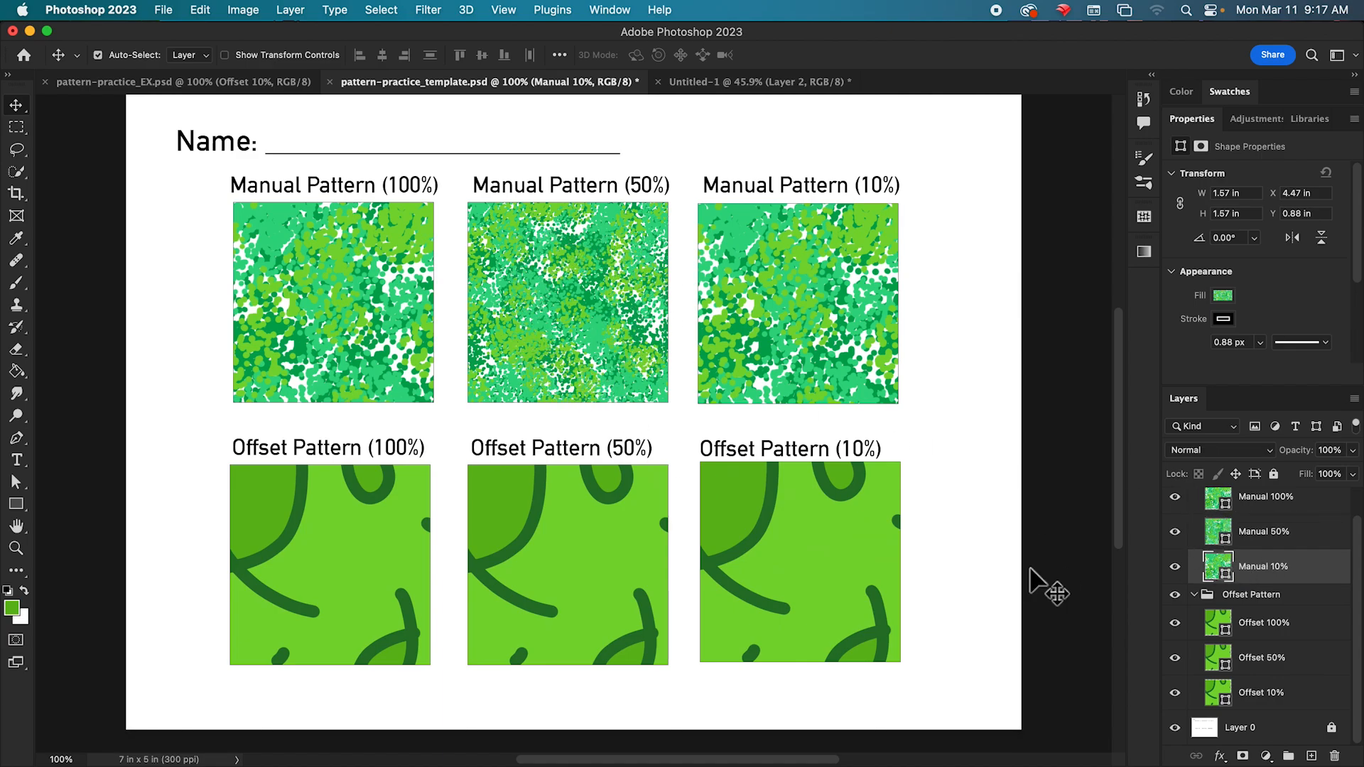
double_click(1218, 571)
double_click(925, 440)
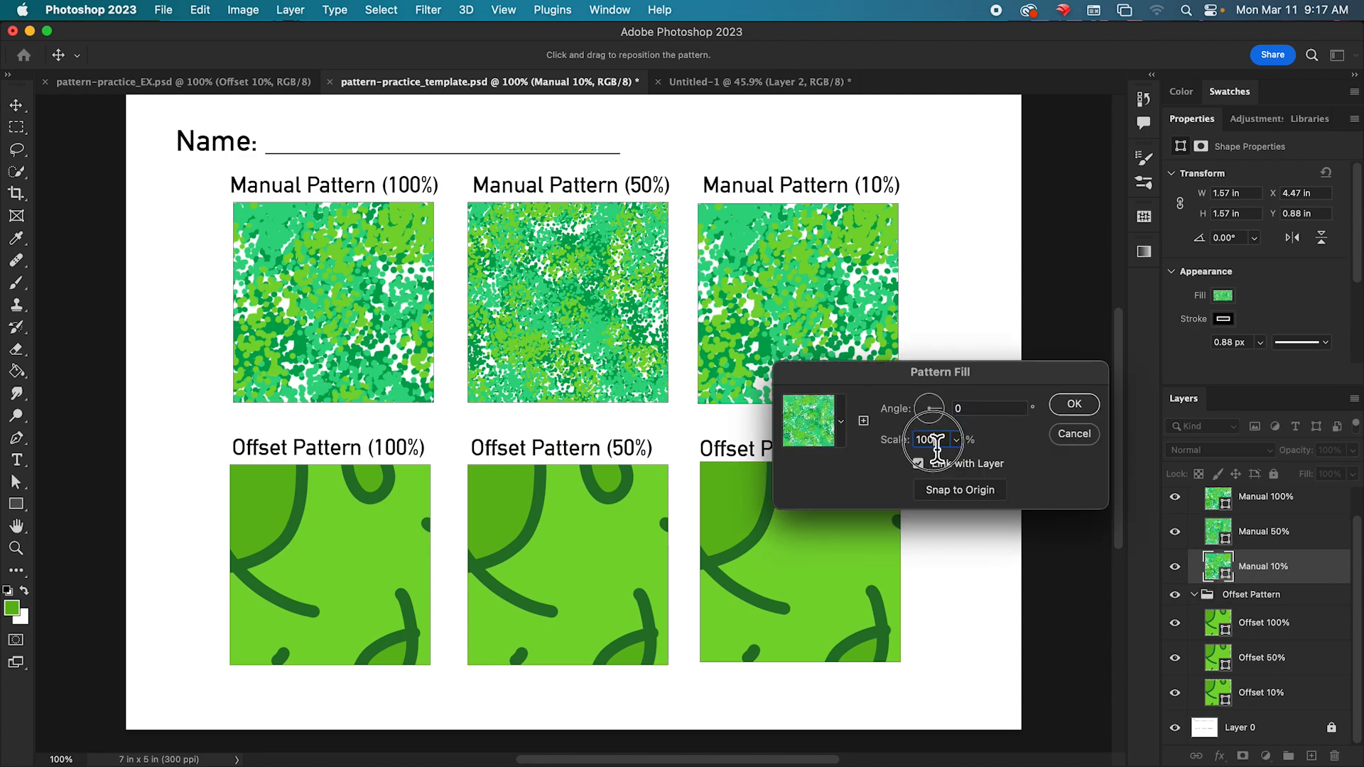
type("10")
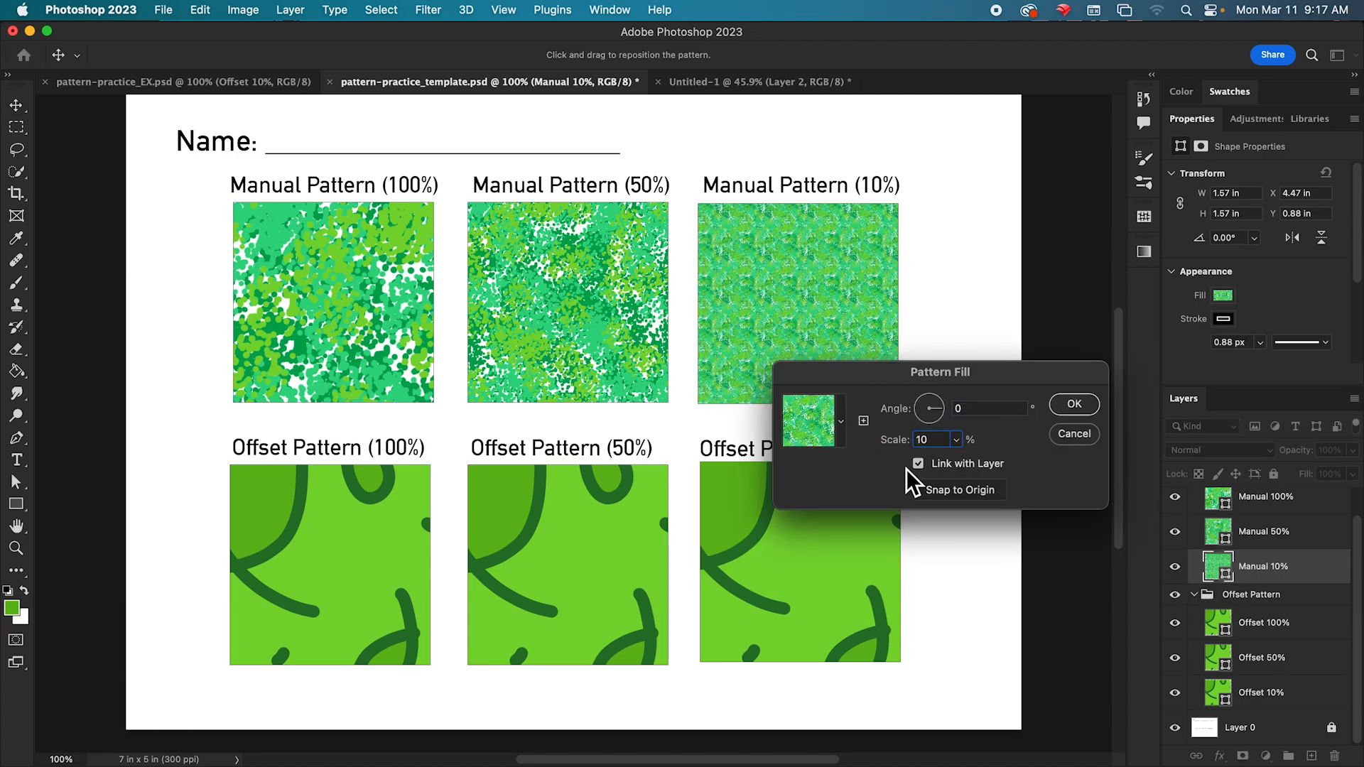
left_click(1079, 406)
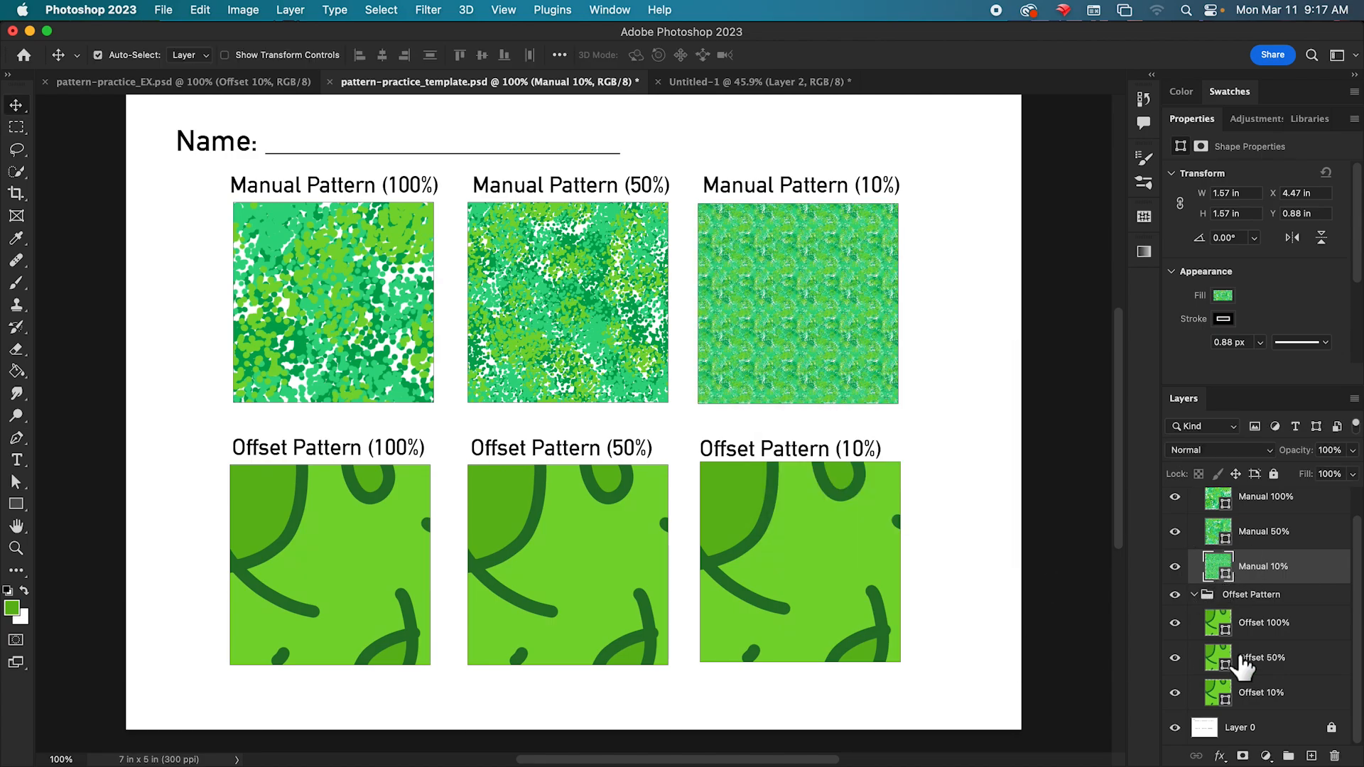
- Reduce the leaf pattern fill in the Offset 50% square to a scale of 50%
left_click(1287, 628)
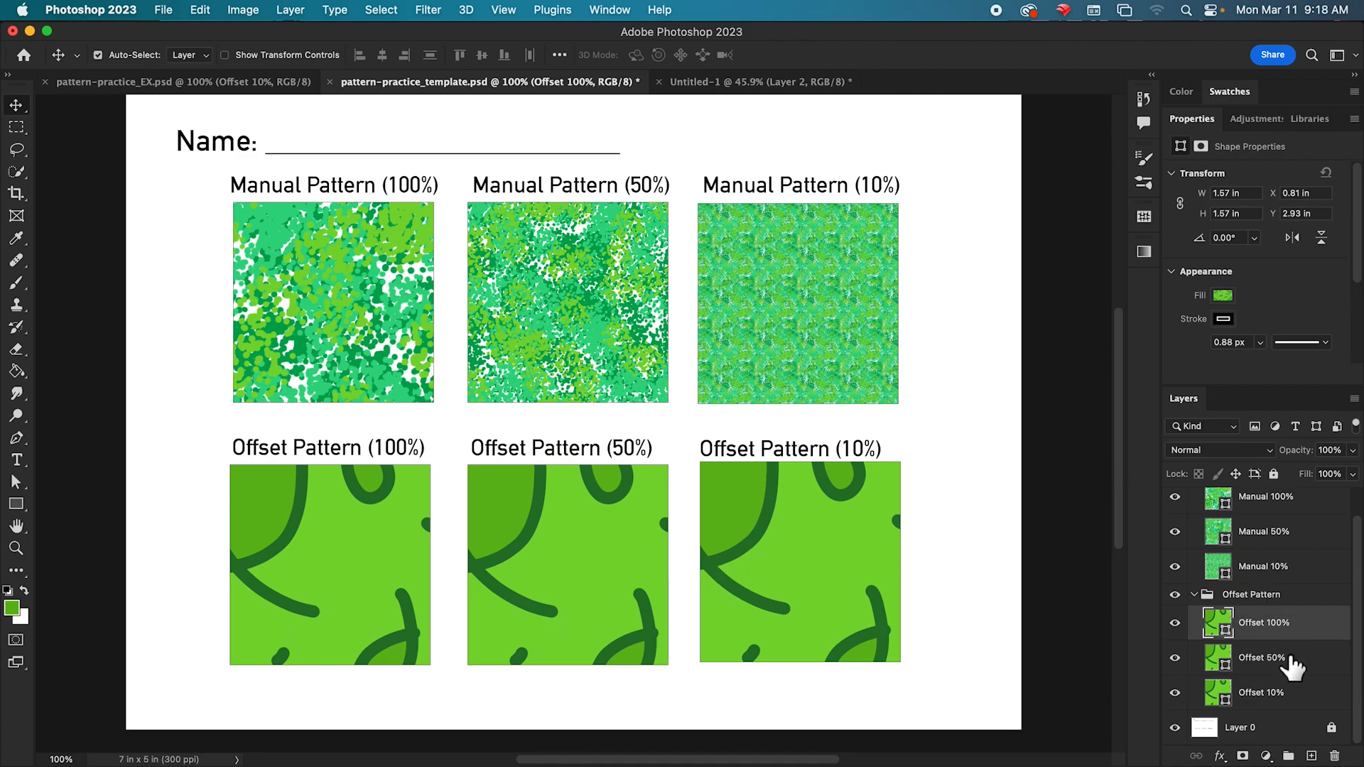
left_click(1248, 669)
double_click(1226, 671)
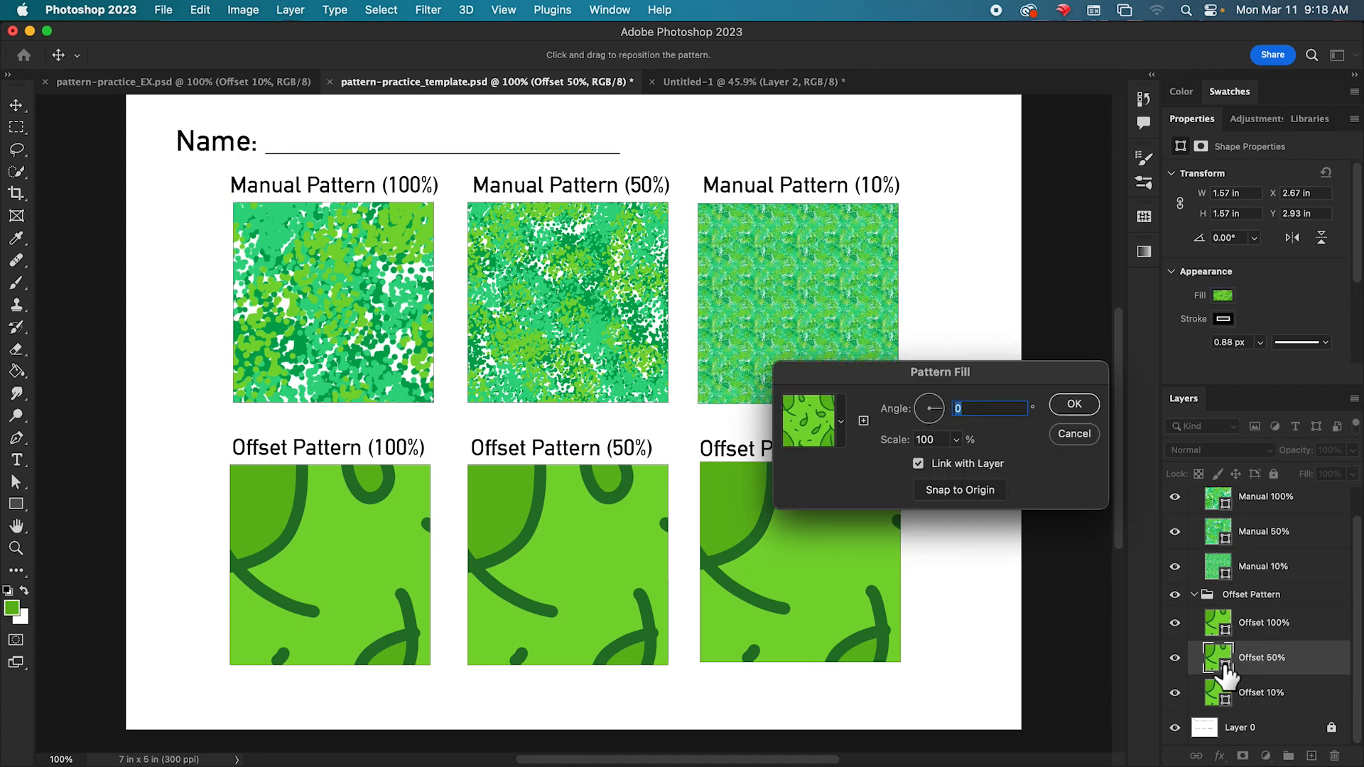
double_click(930, 439)
type("50")
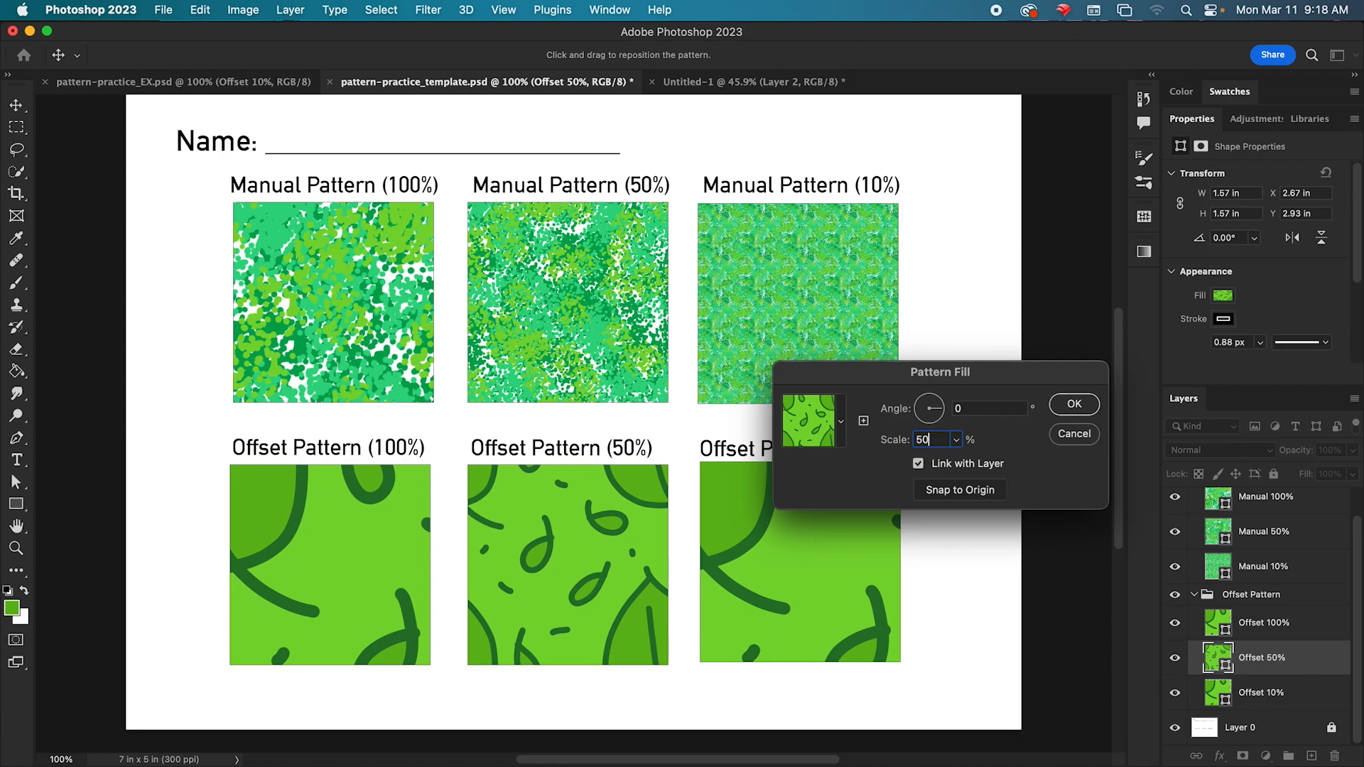
left_click(1075, 405)
- Set the scale of the Offset 10% square's leaf pattern fill to 10%
left_click(1216, 693)
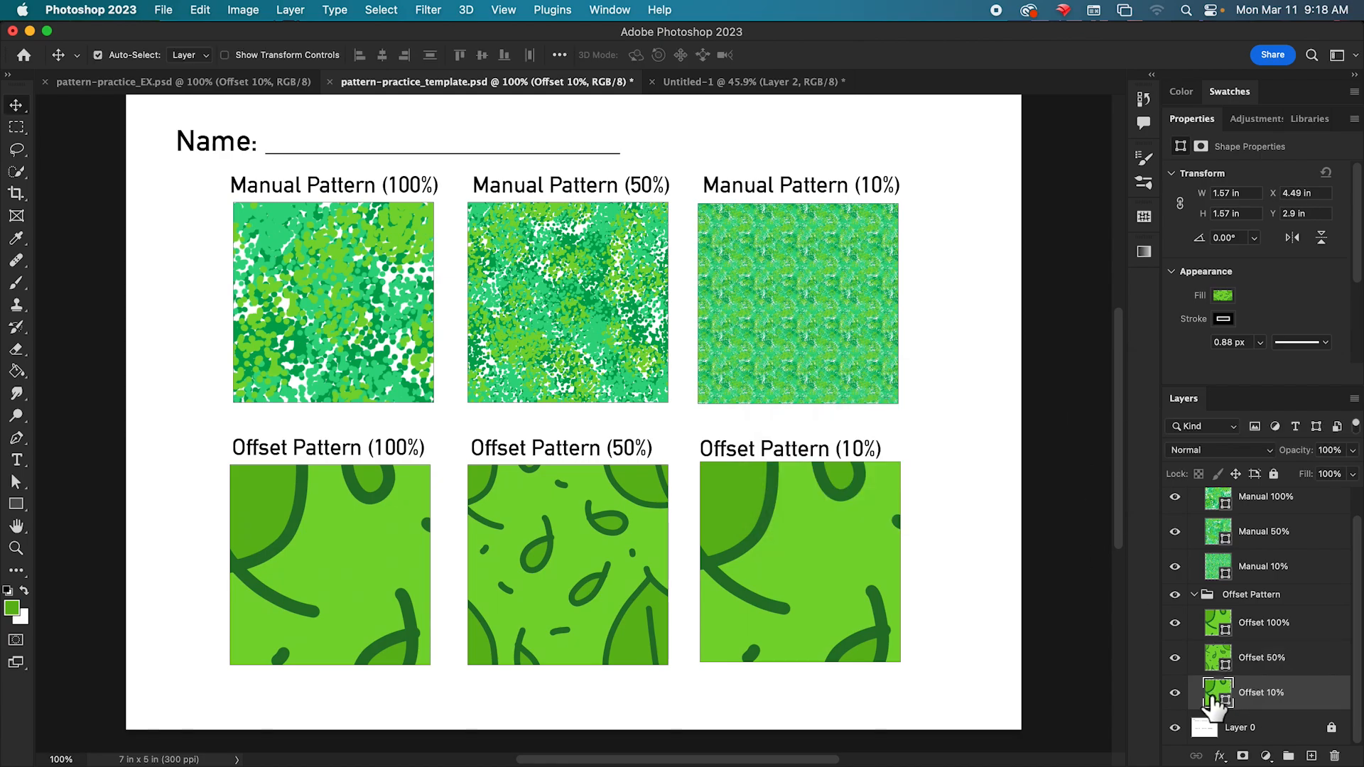
double_click(1217, 693)
double_click(926, 439)
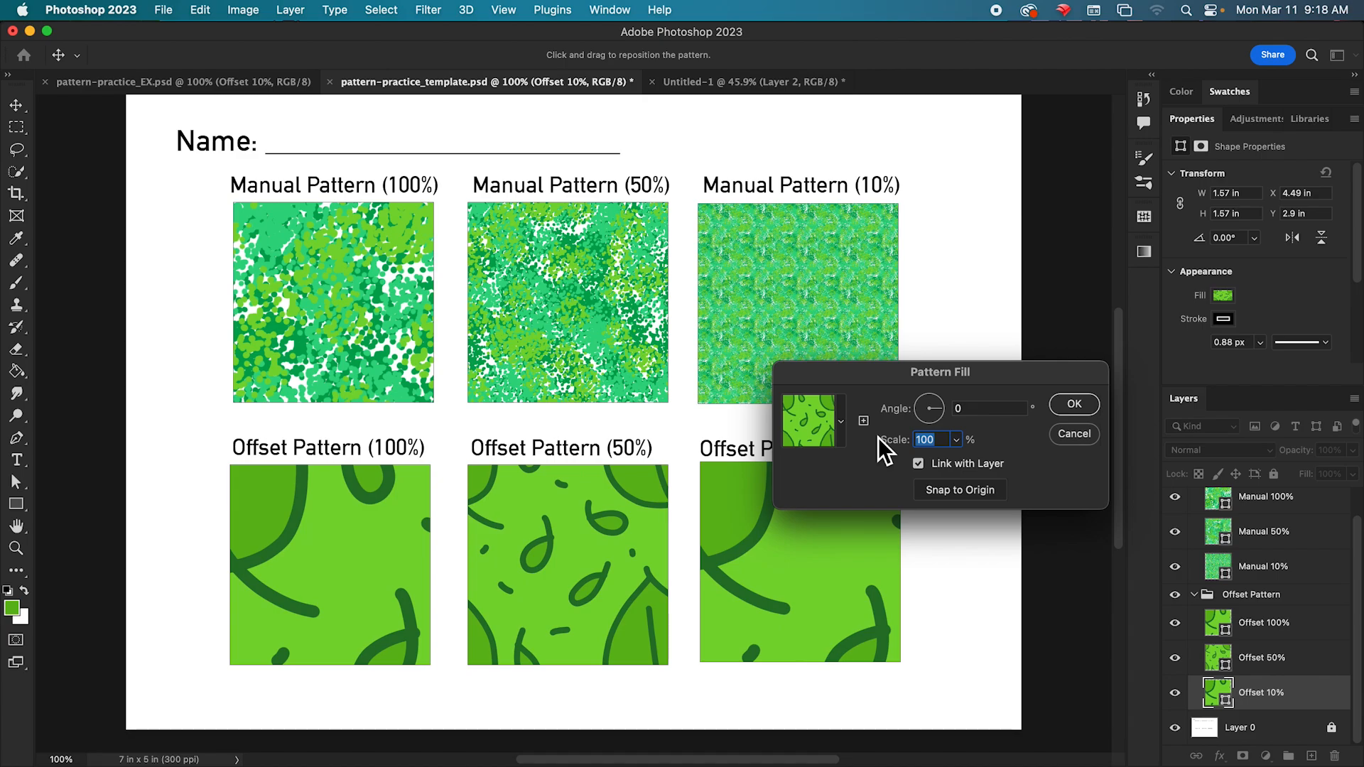
type("10")
left_click(1077, 410)
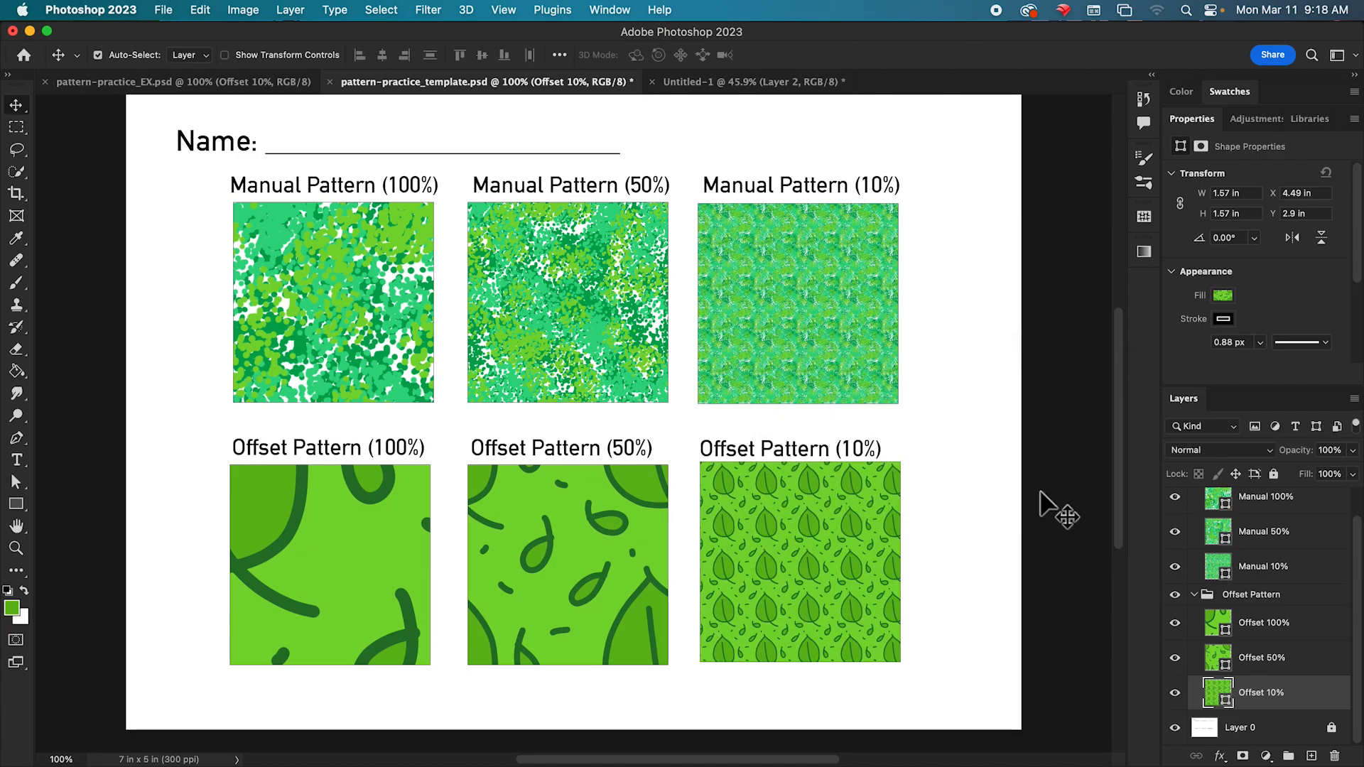
- Rotate the leaf pattern fill in the Offset 10% square to an angle of about -143°
scroll(1118, 437, "down", 1)
left_click_drag(1119, 437, 1119, 424)
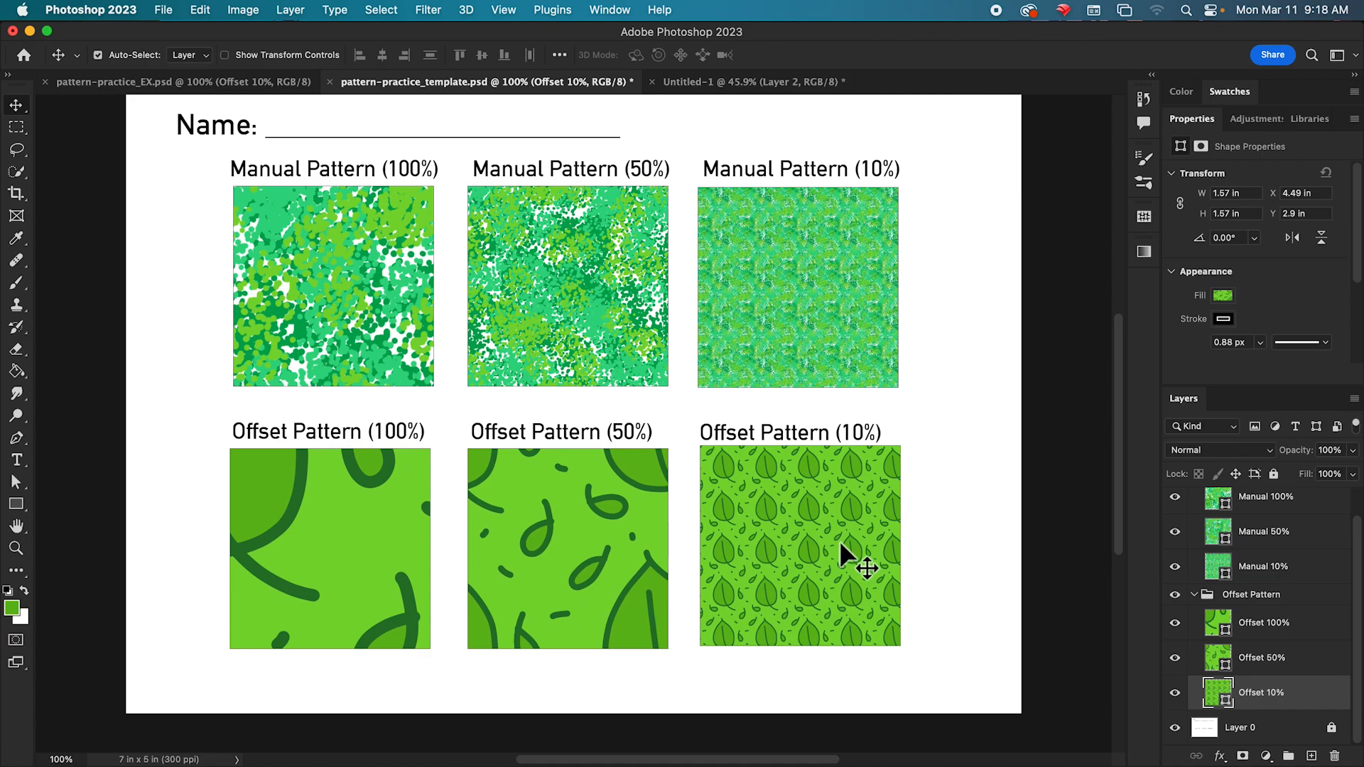
scroll(1124, 451, "up", 1)
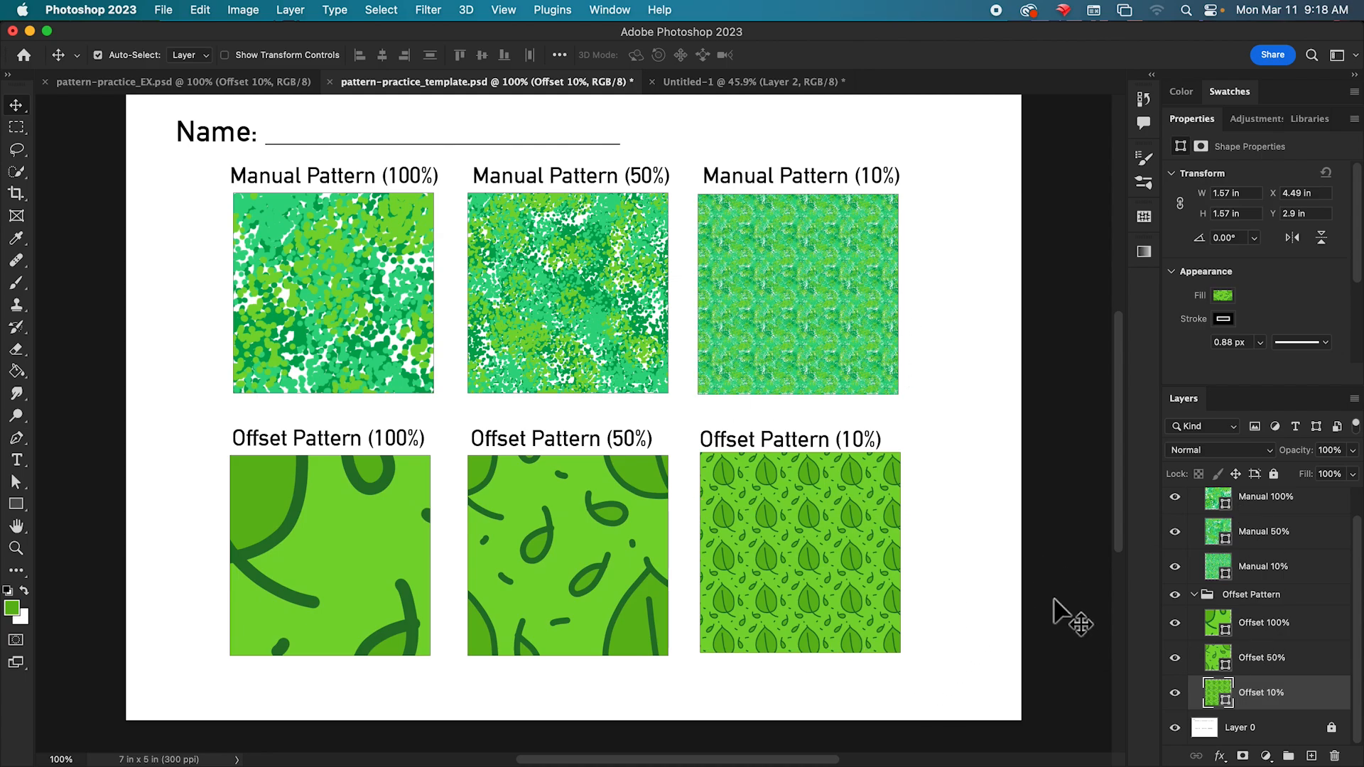
double_click(1218, 693)
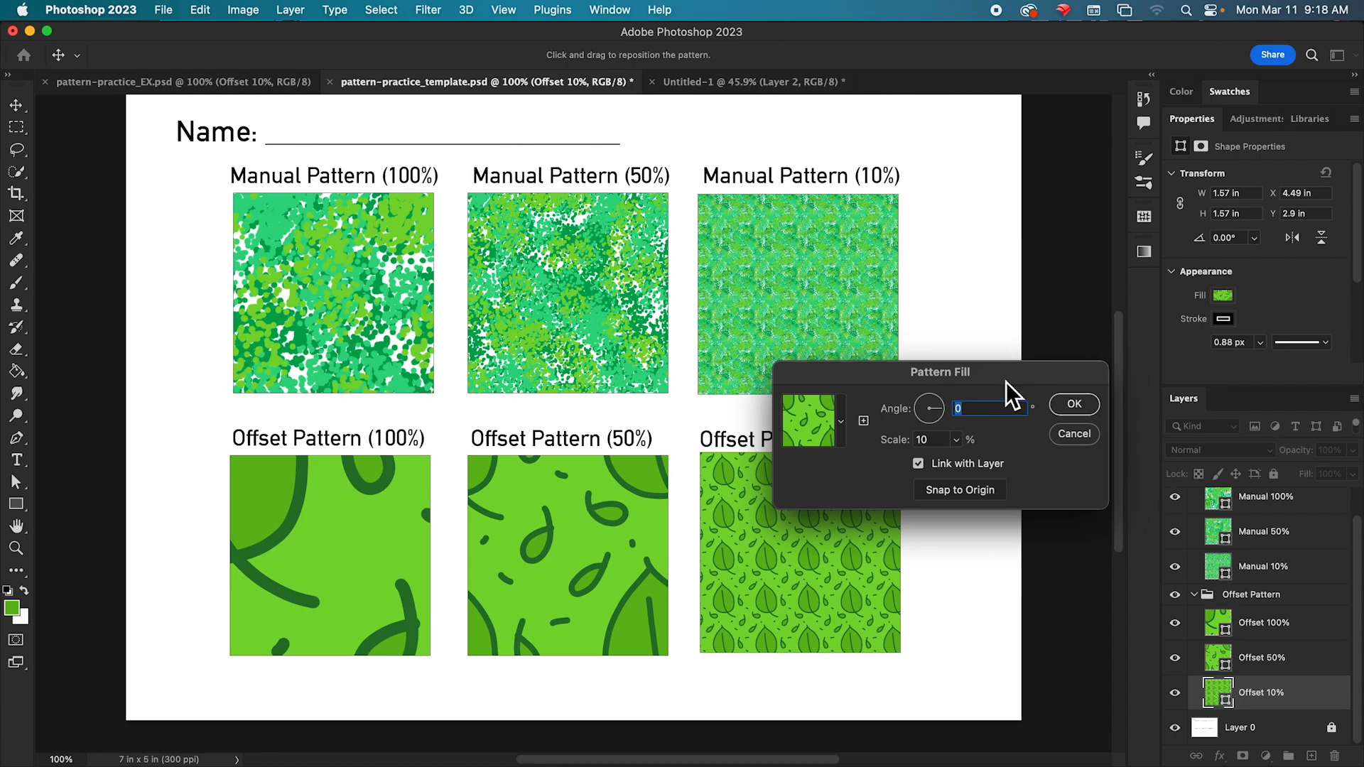
left_click_drag(1006, 383, 1127, 387)
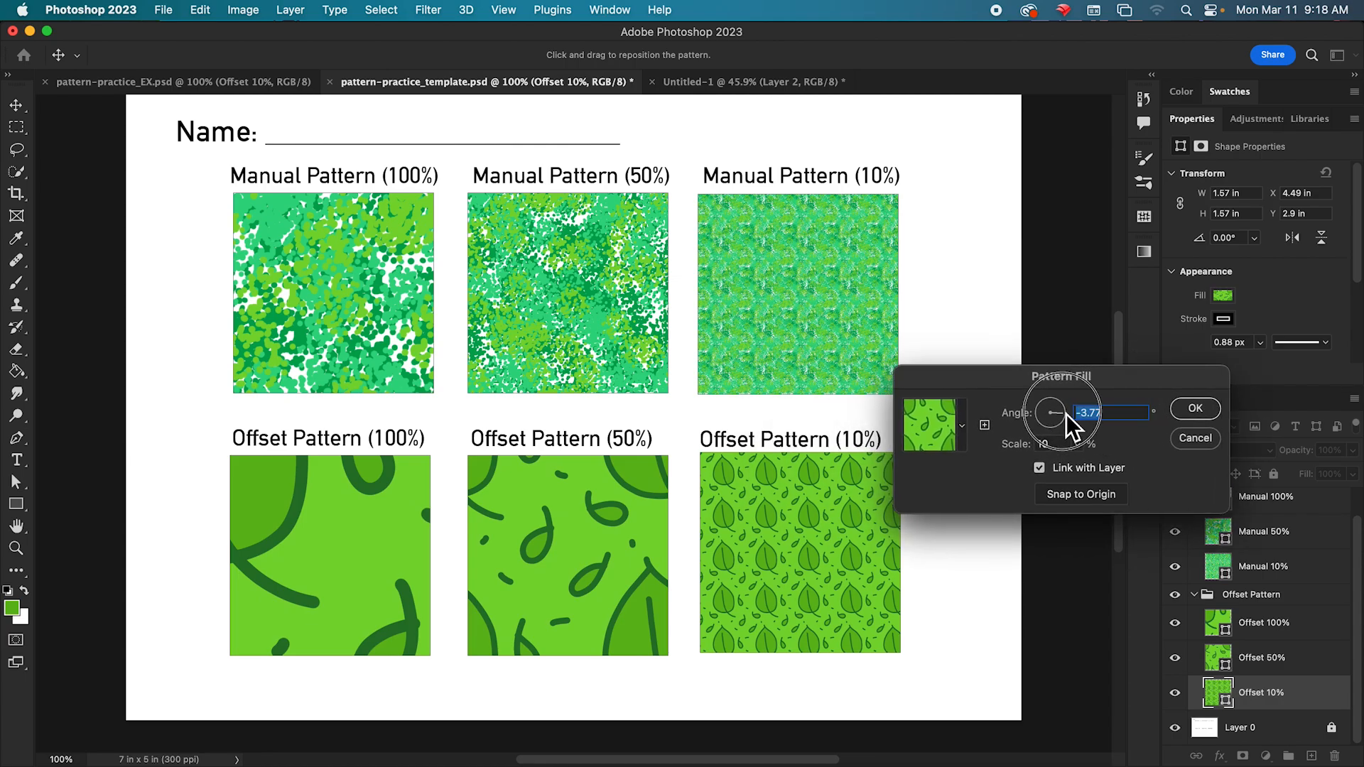
left_click_drag(1068, 406, 1038, 427)
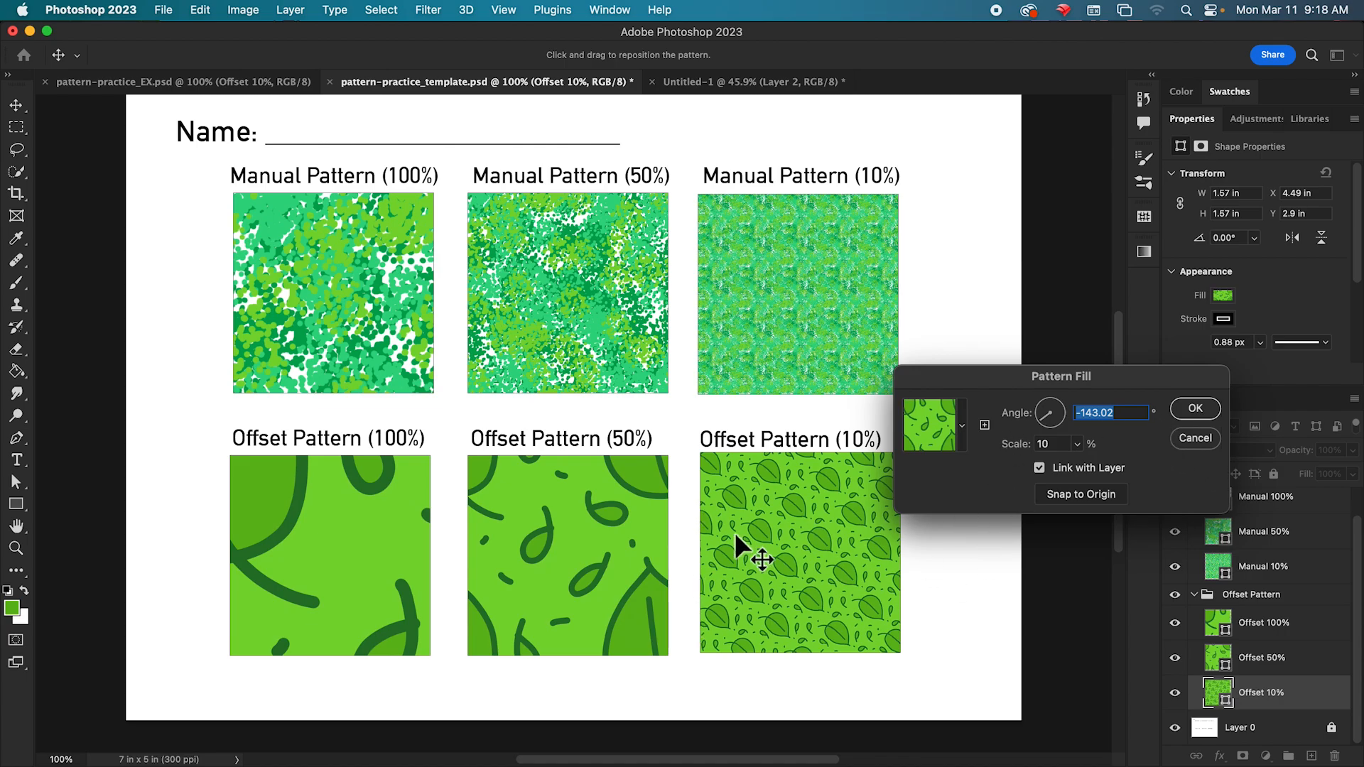
left_click(1195, 409)
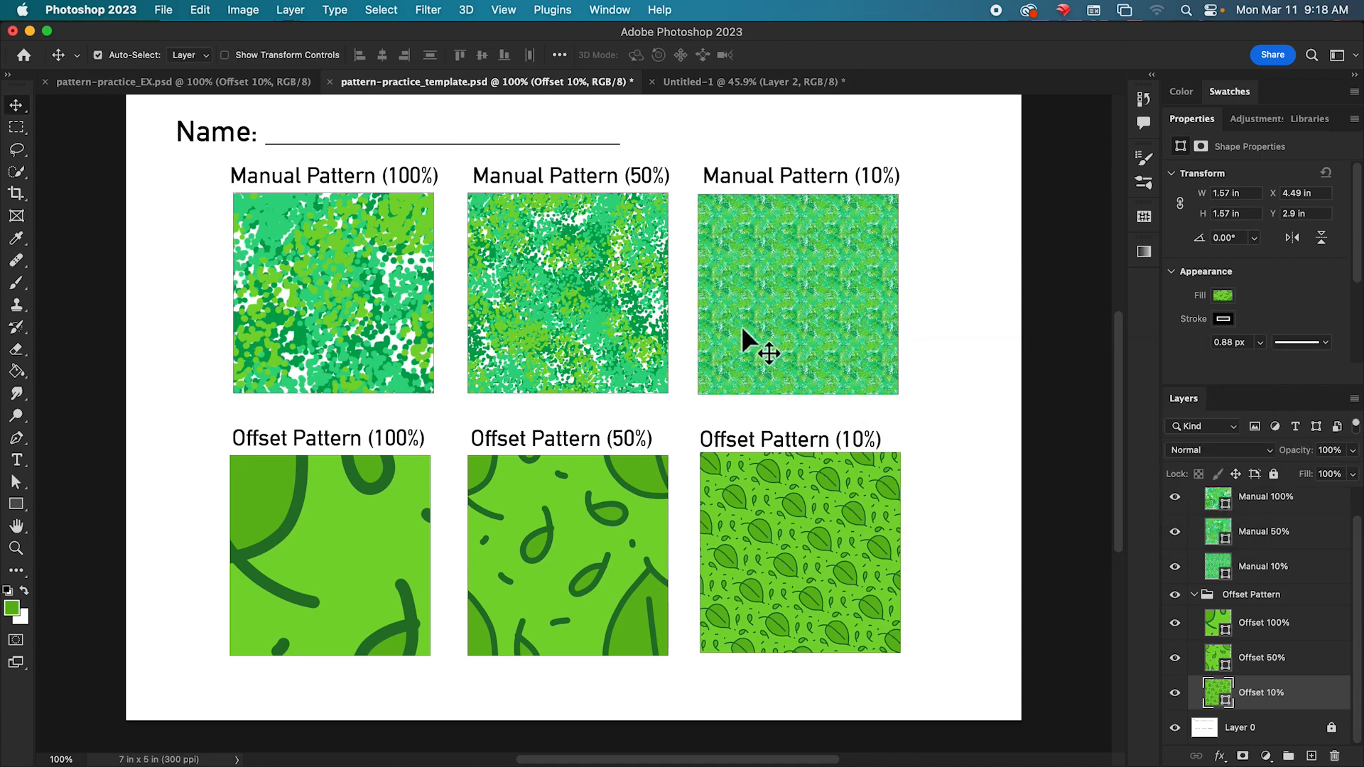
left_click(1224, 572)
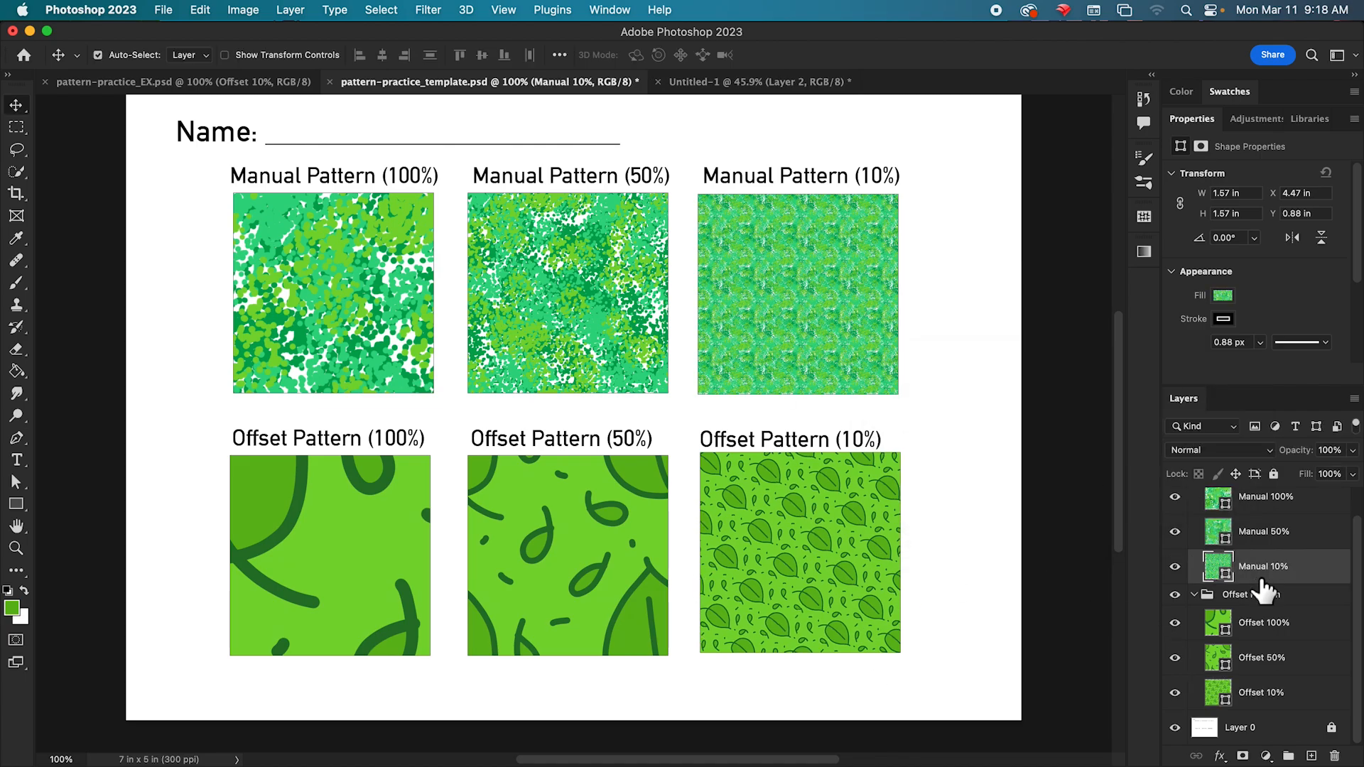
double_click(1224, 574)
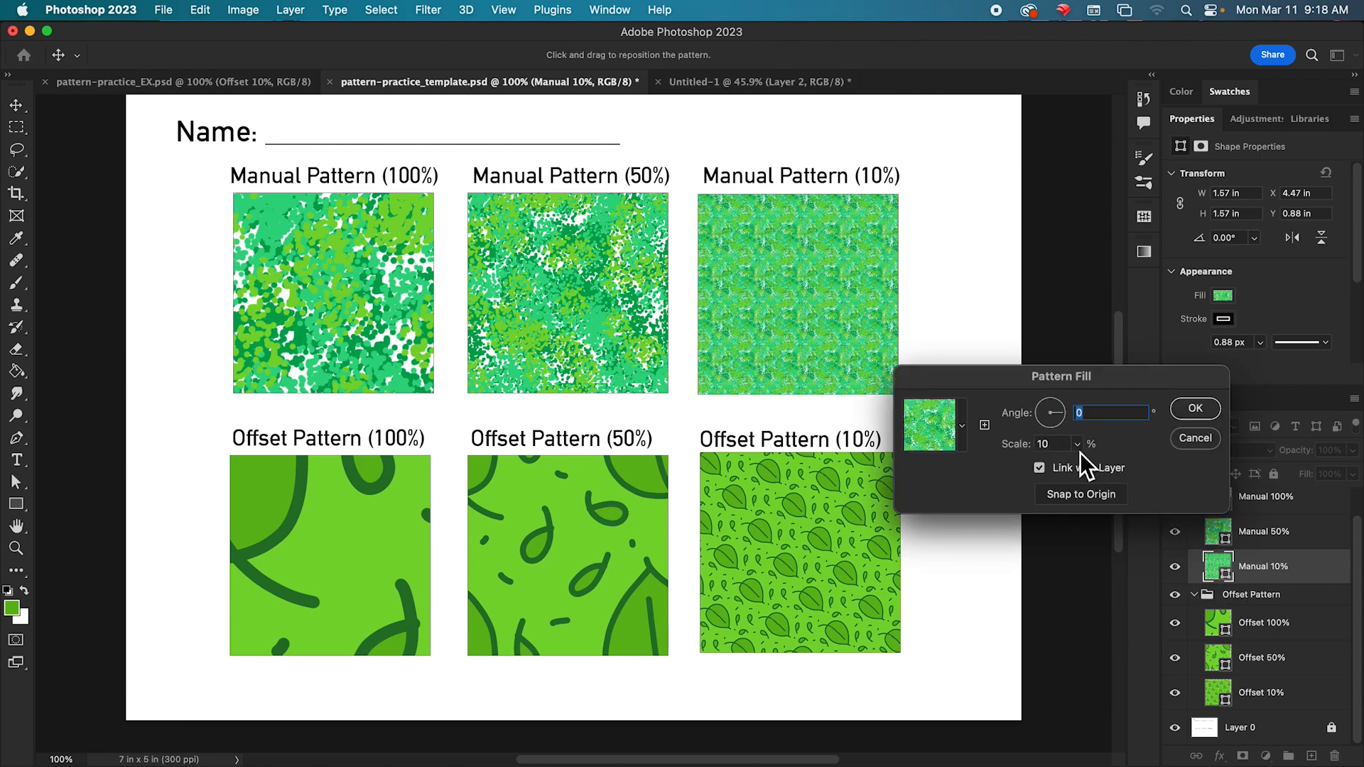
mouse_move(1070, 416)
left_mouse_down()
mouse_move(1036, 407)
mouse_move(1055, 433)
left_mouse_up()
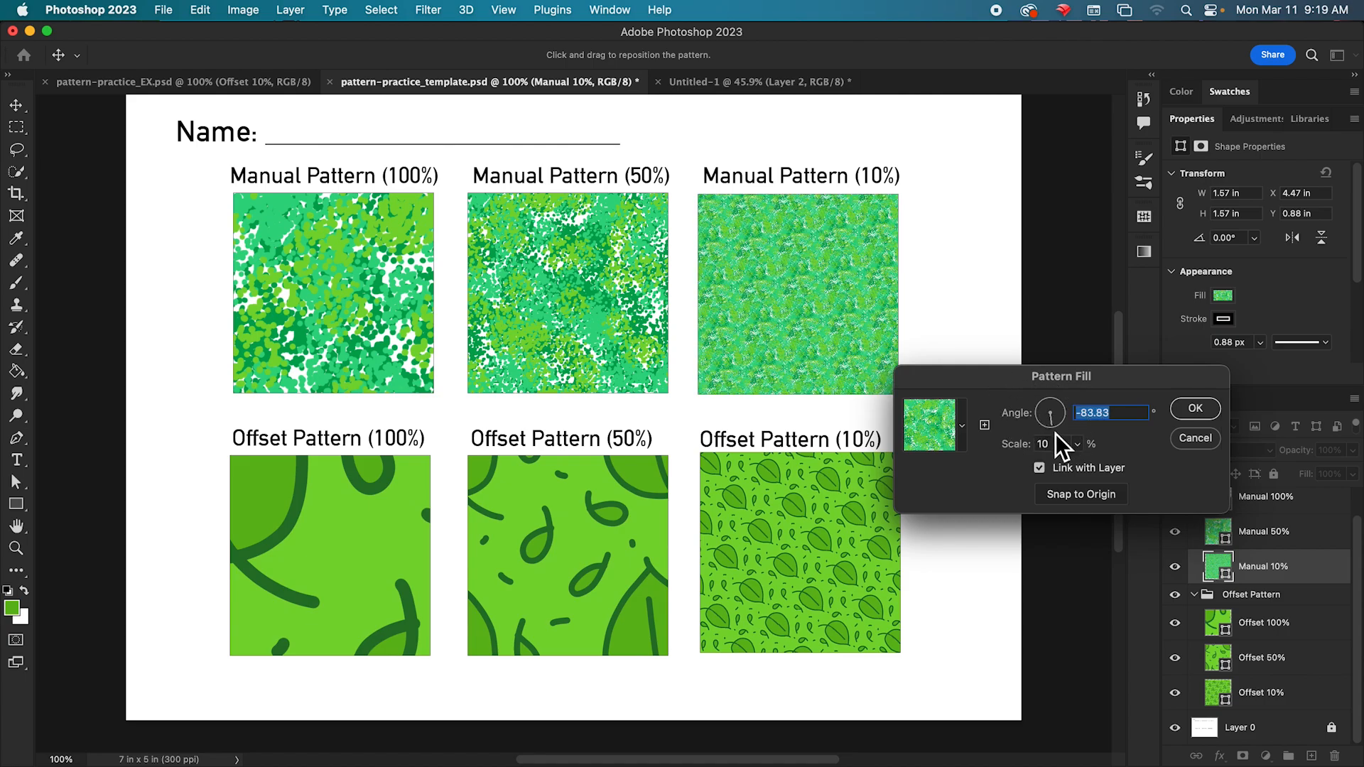
left_click(1208, 440)
scroll(1120, 459, "down", 1)
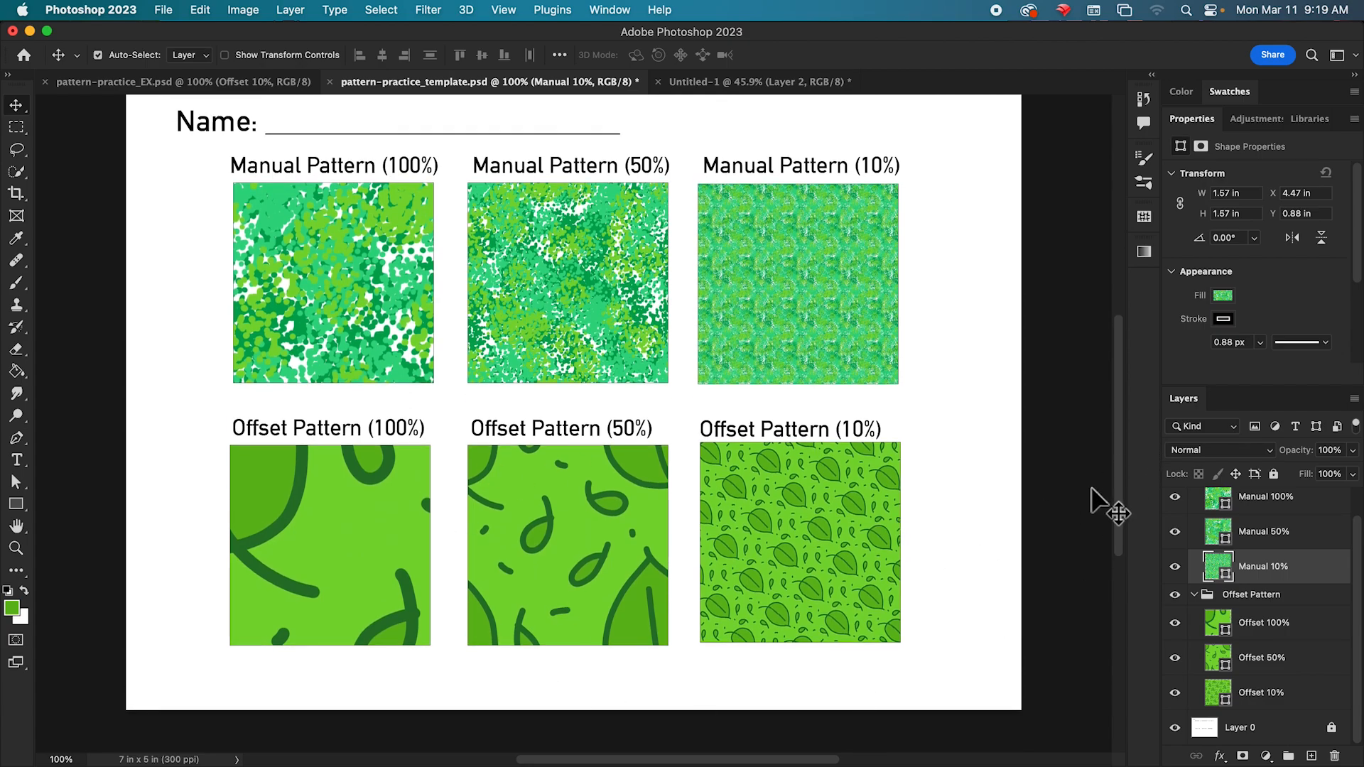
scroll(1125, 484, "up", 2)
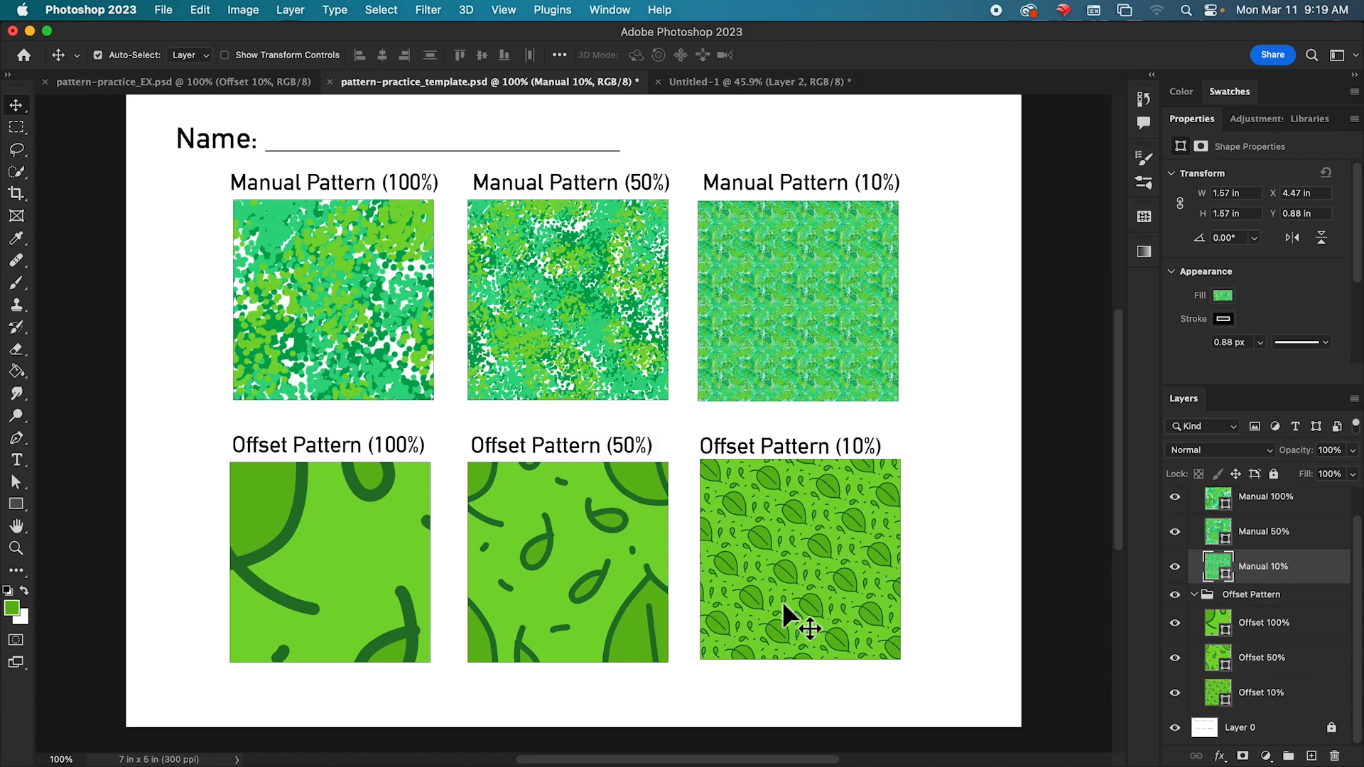
left_click_drag(1124, 508, 1125, 506)
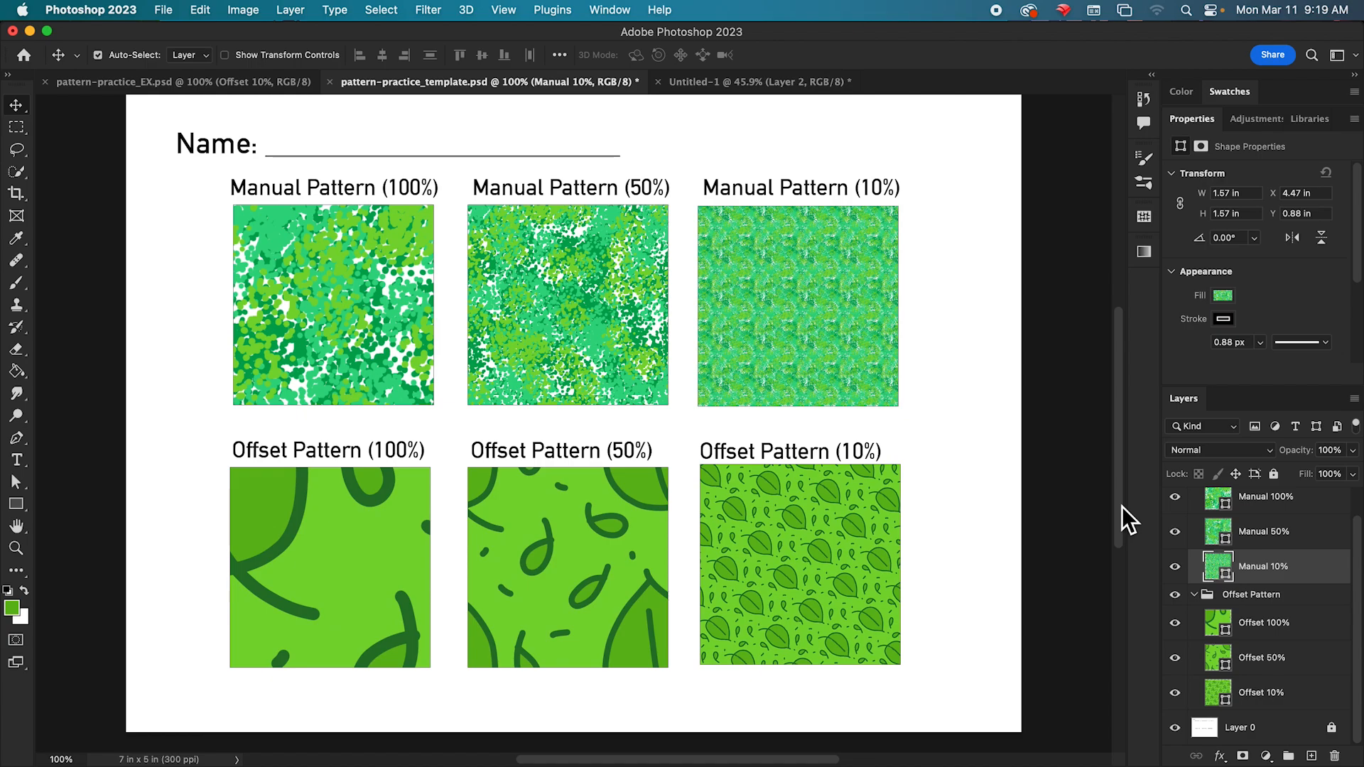
left_click_drag(1123, 506, 1123, 500)
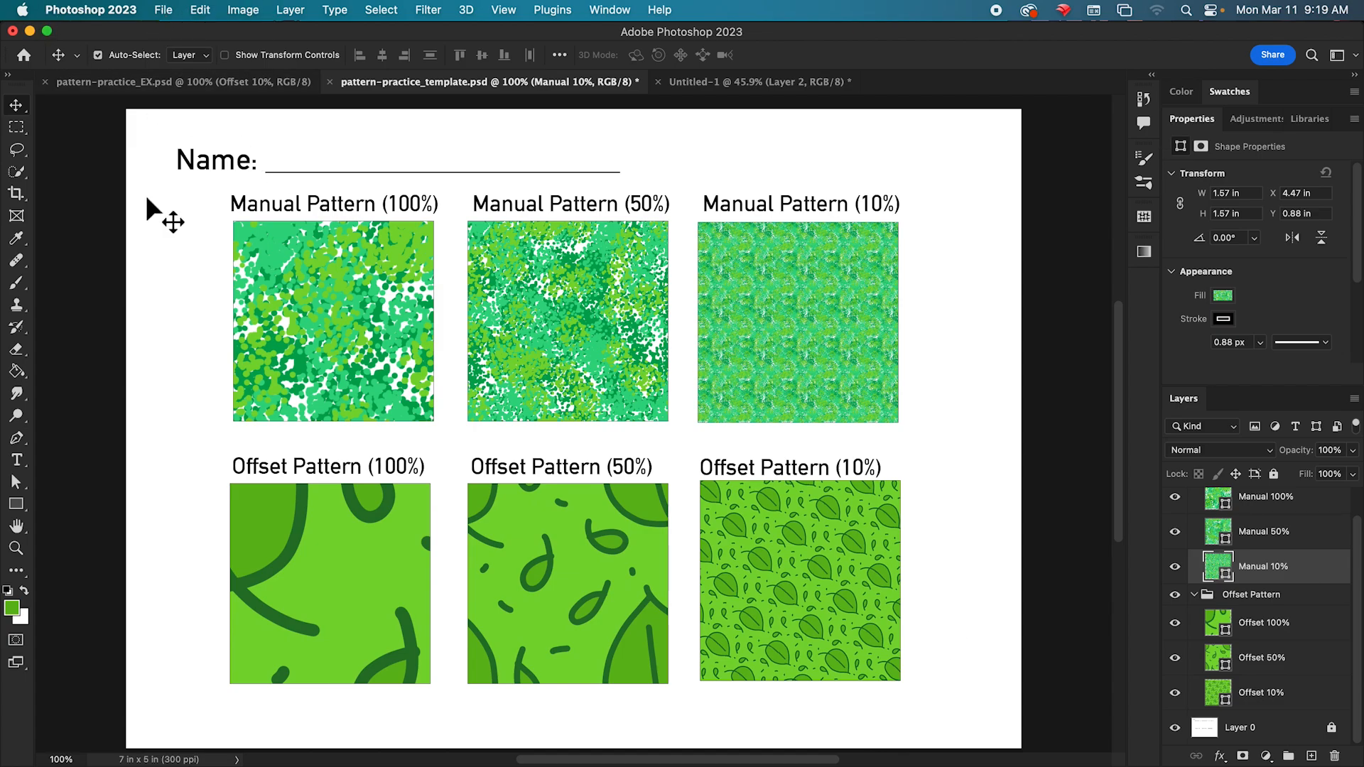
- Place a 12 pt green DIN Alternate placeholder text line reading Lorem Ipsum above the Name line
left_click(17, 460)
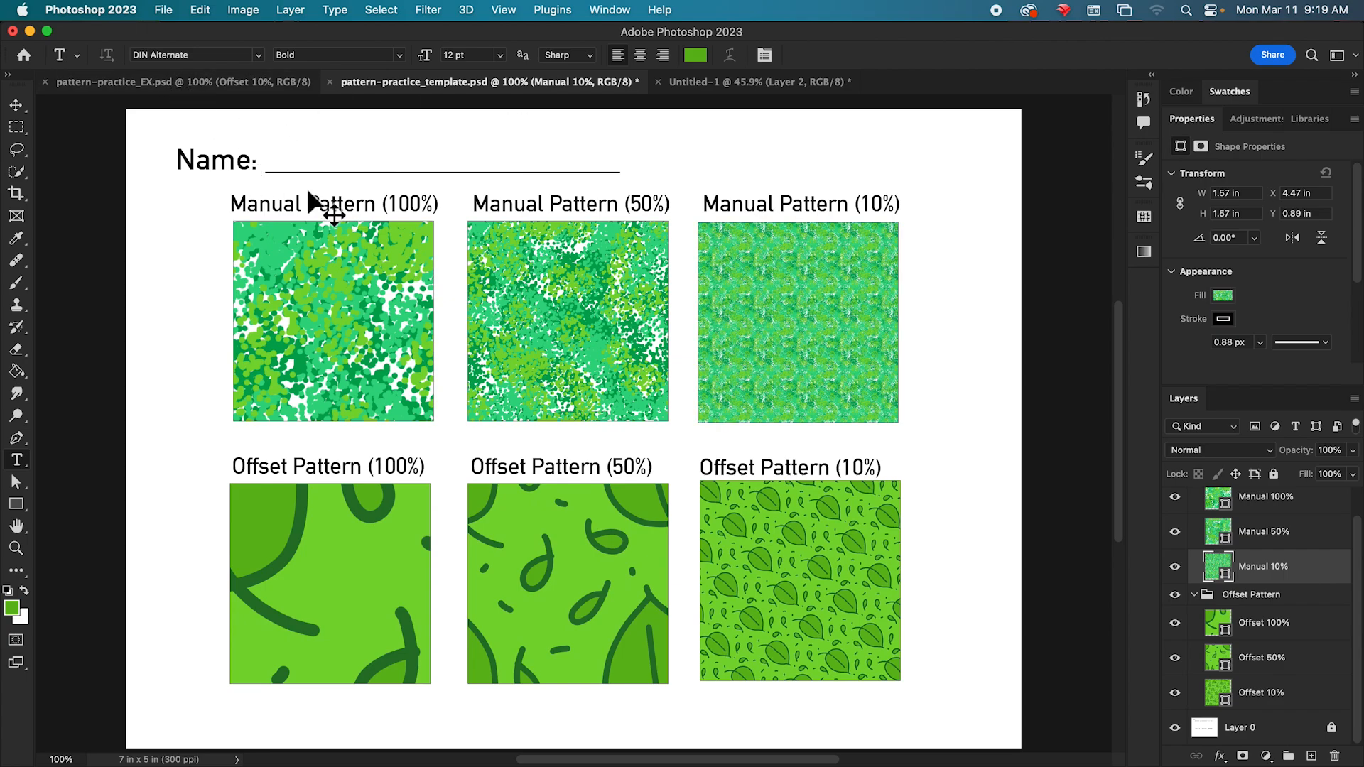
left_click(278, 151)
key("Escape")
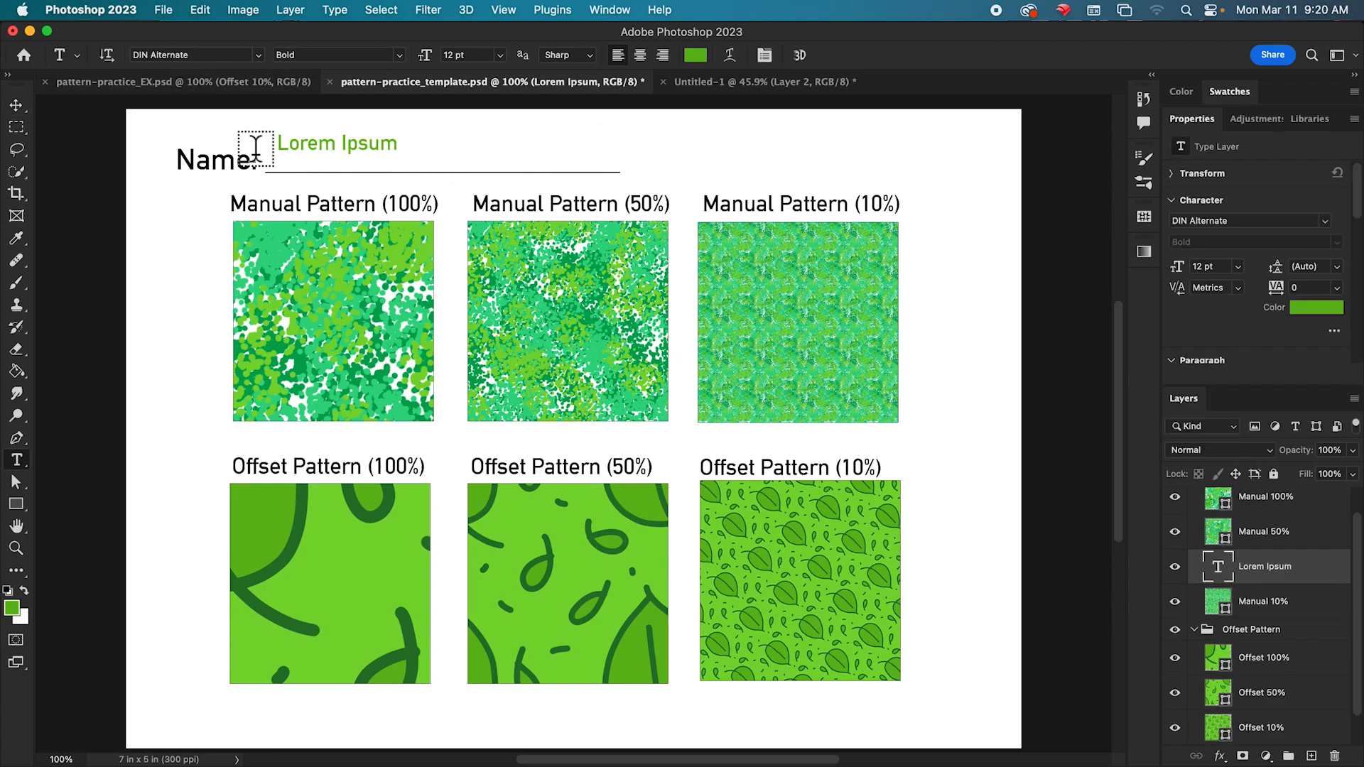
left_click(165, 10)
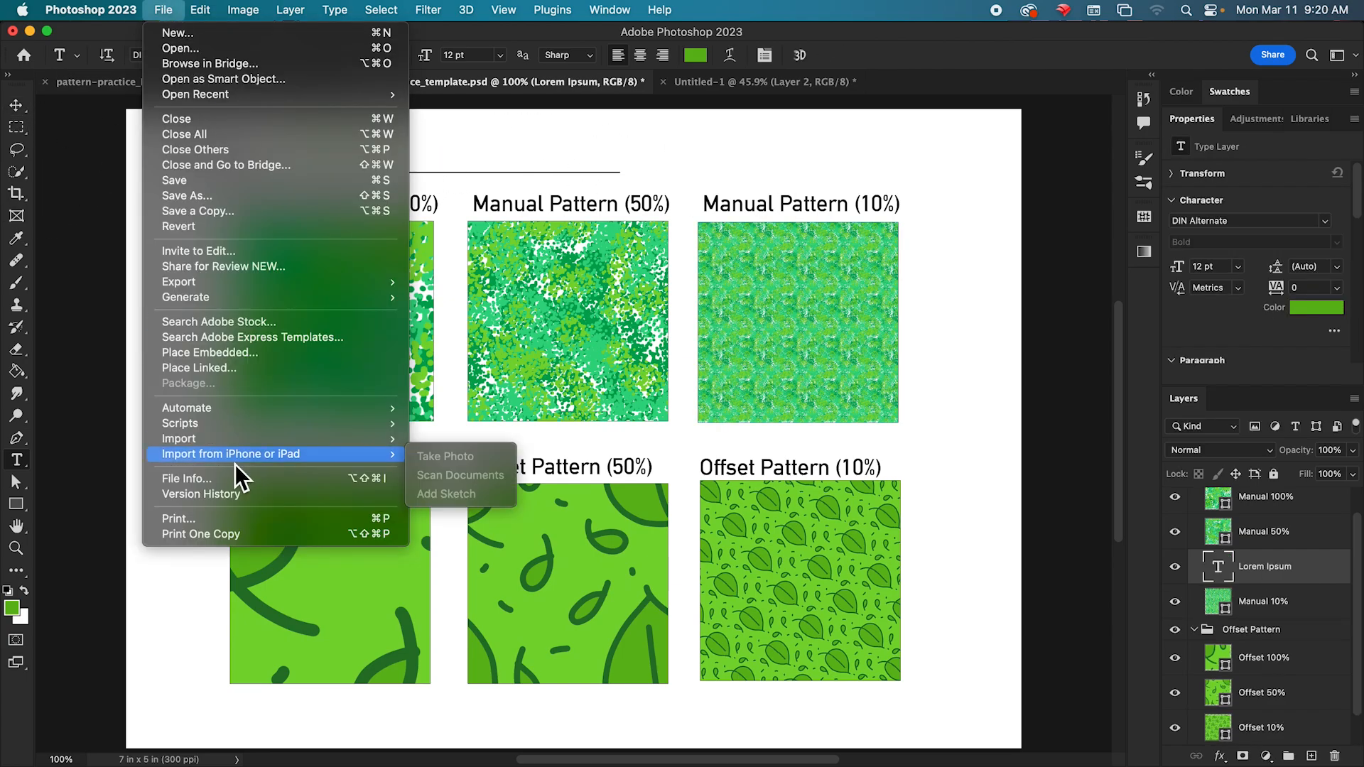
mouse_move(297, 283)
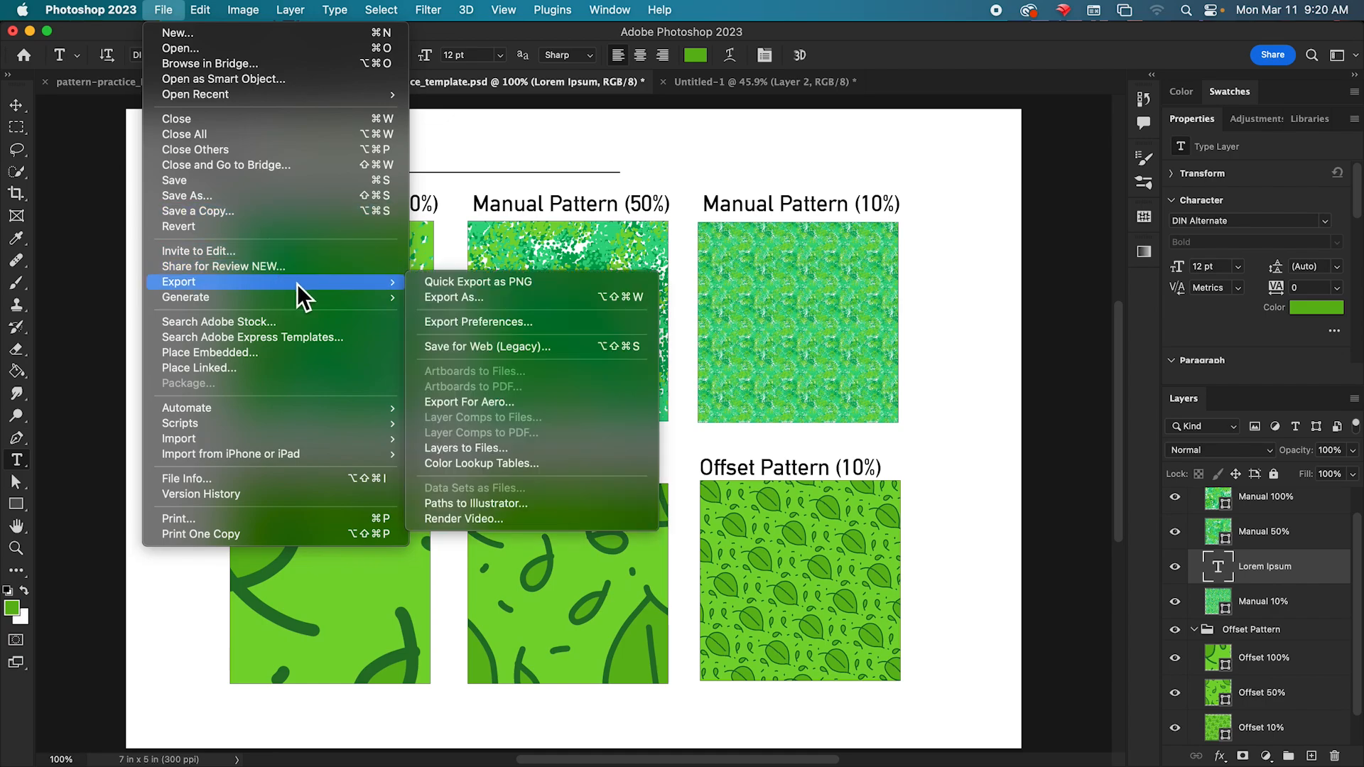
left_click(480, 282)
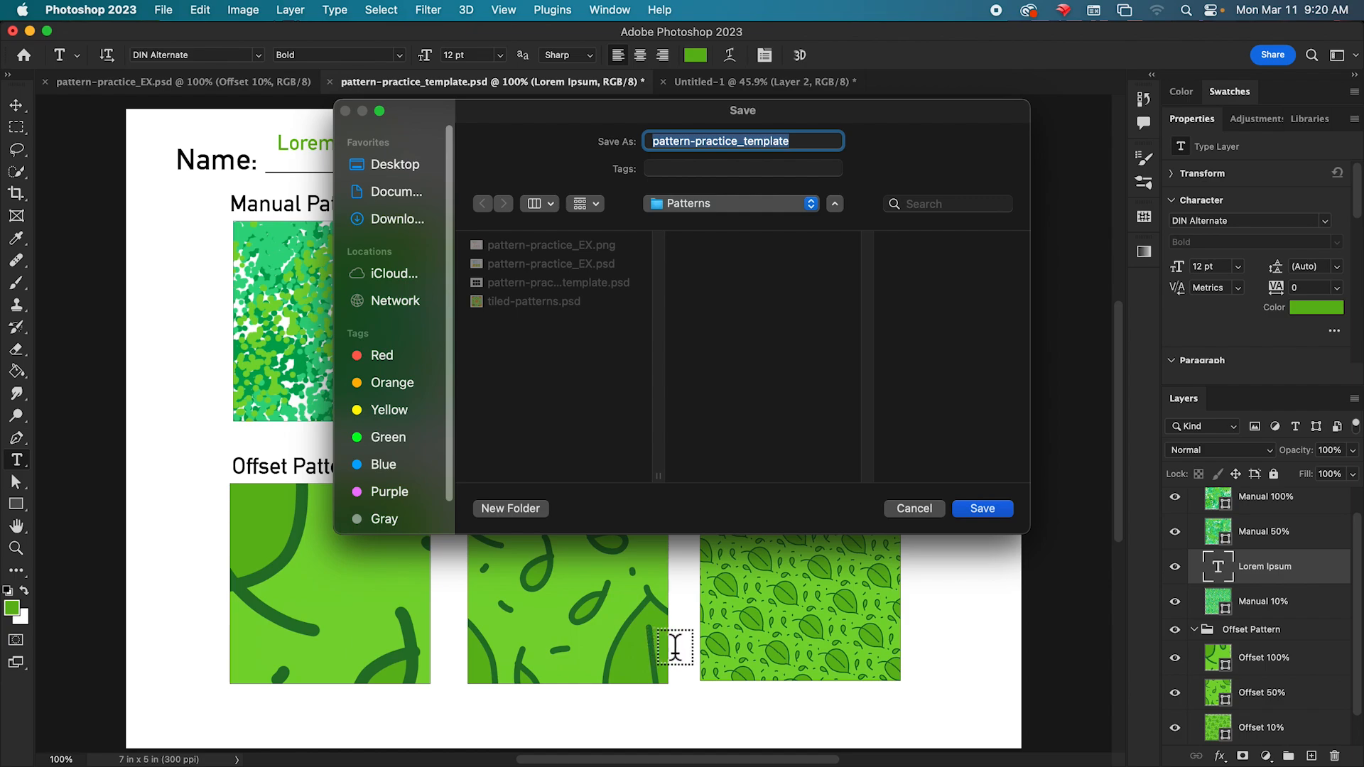
left_click_drag(786, 108, 746, 183)
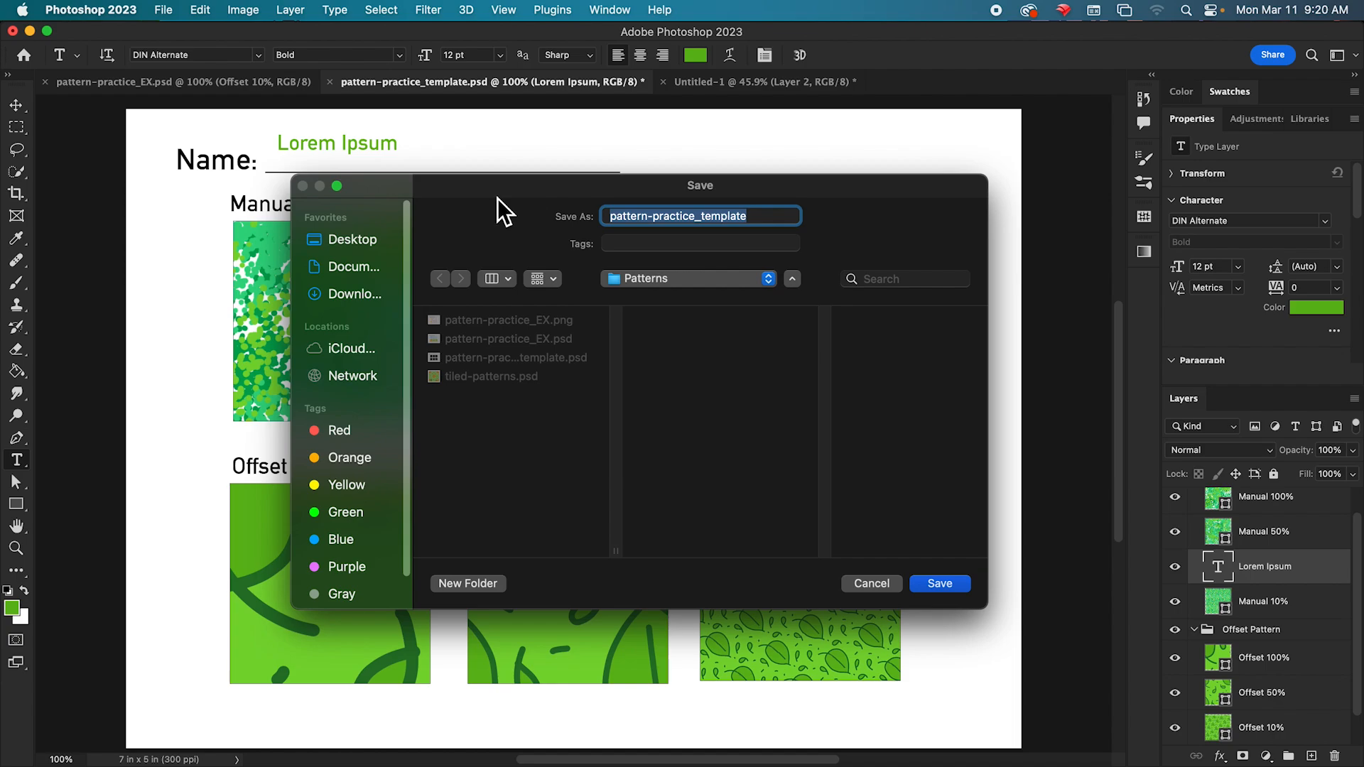
left_click_drag(497, 199, 509, 199)
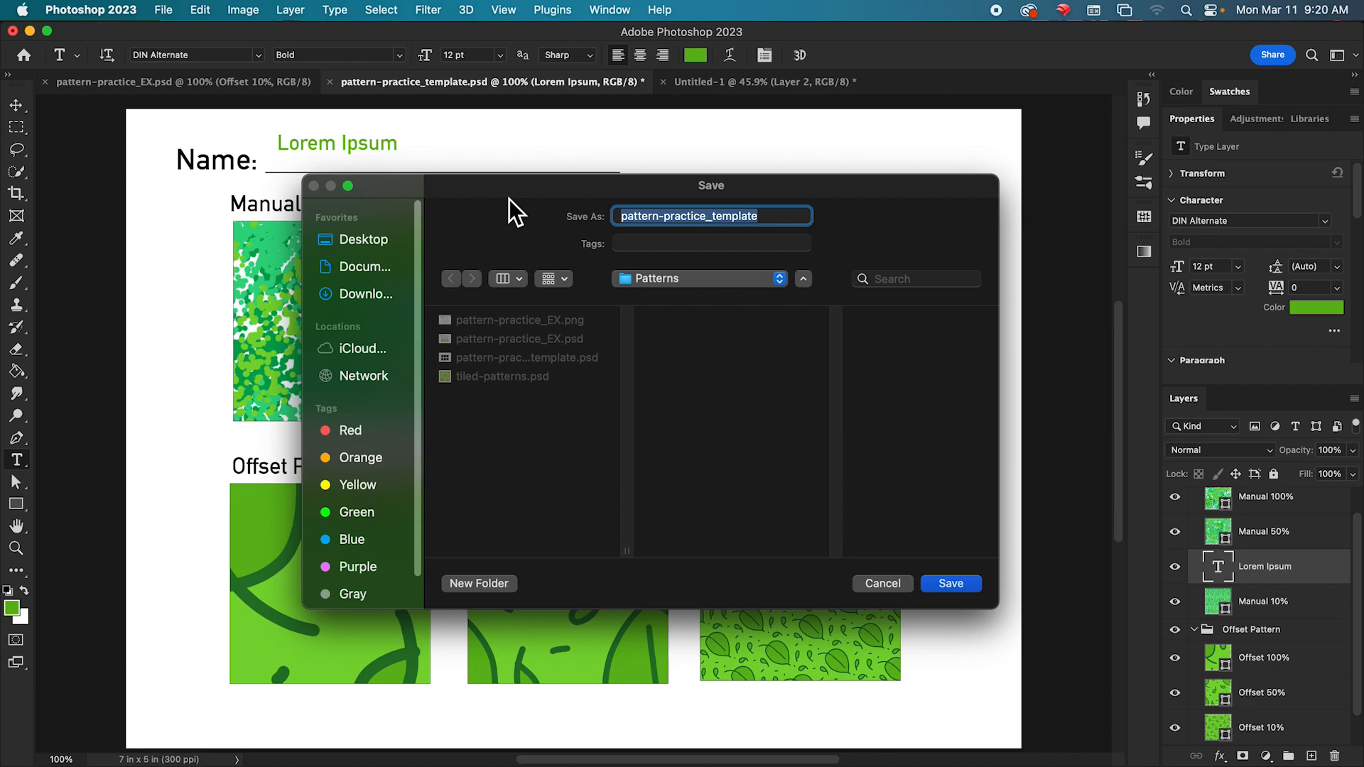
left_click_drag(509, 199, 523, 208)
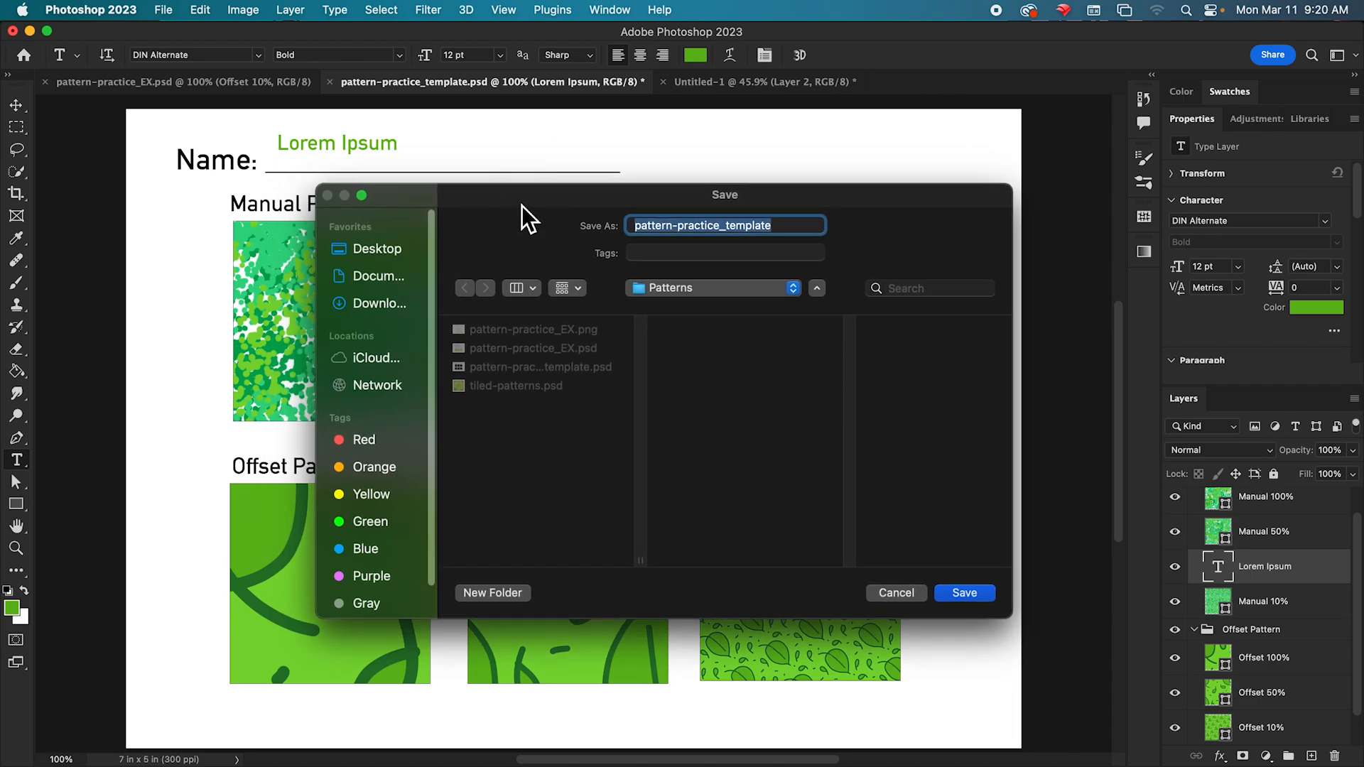
left_click(922, 593)
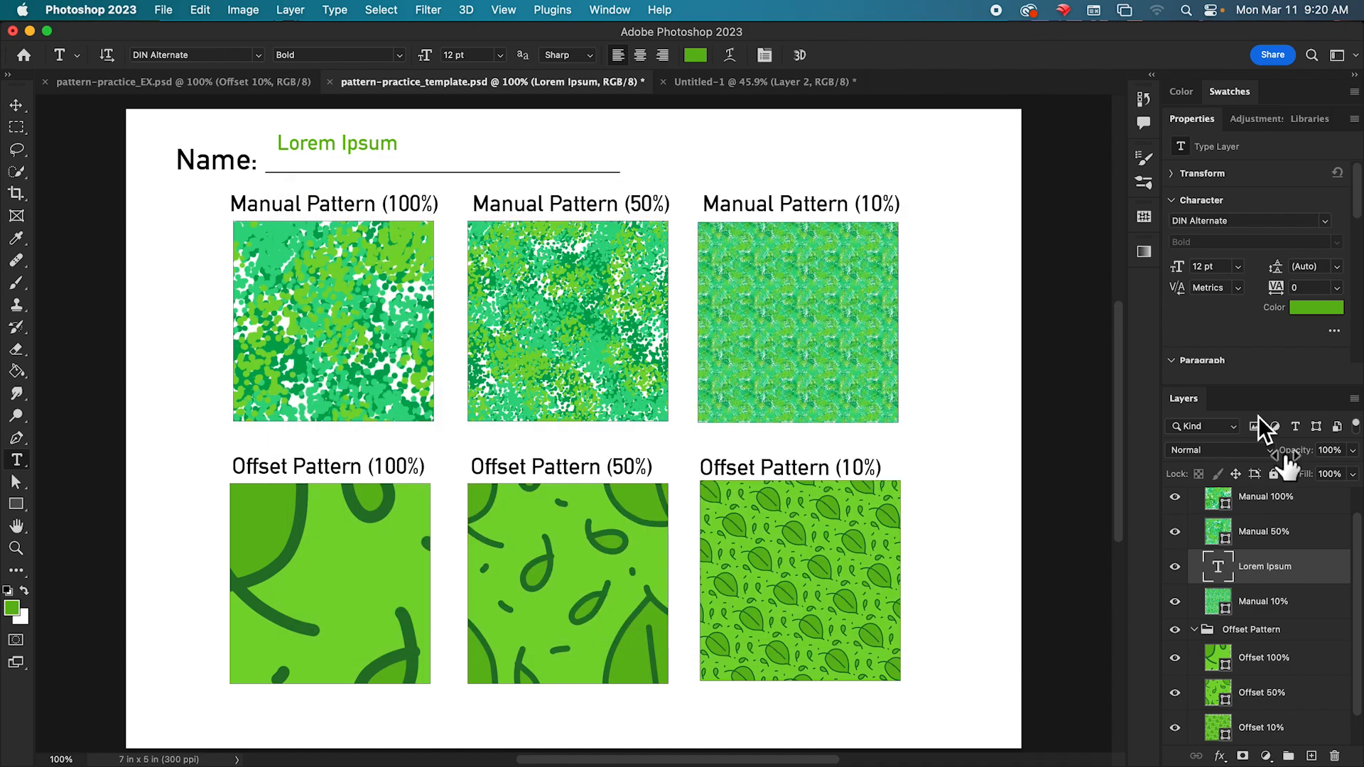
- Switch to the Move tool and display the library of saved patterns containing the green texture and leaf patterns
scroll(1122, 441, "down", 1)
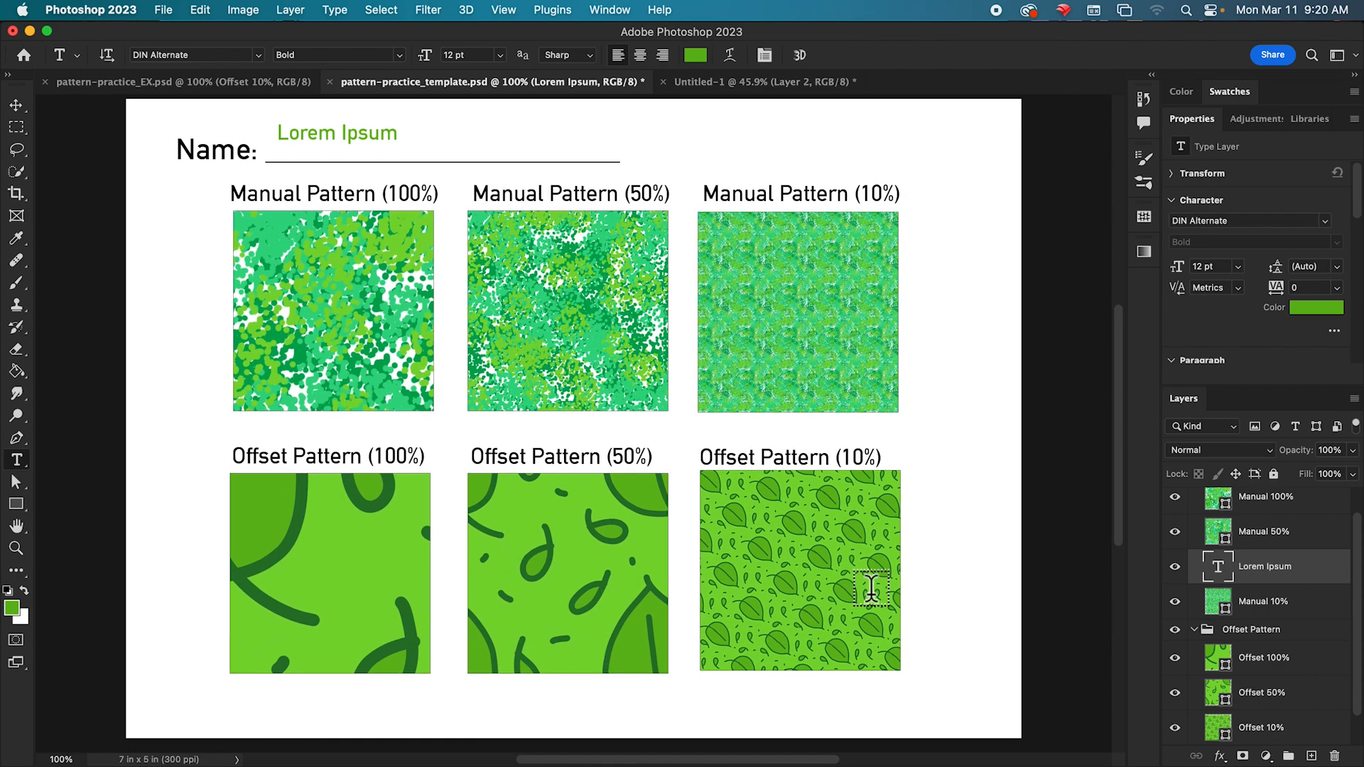
left_click(20, 105)
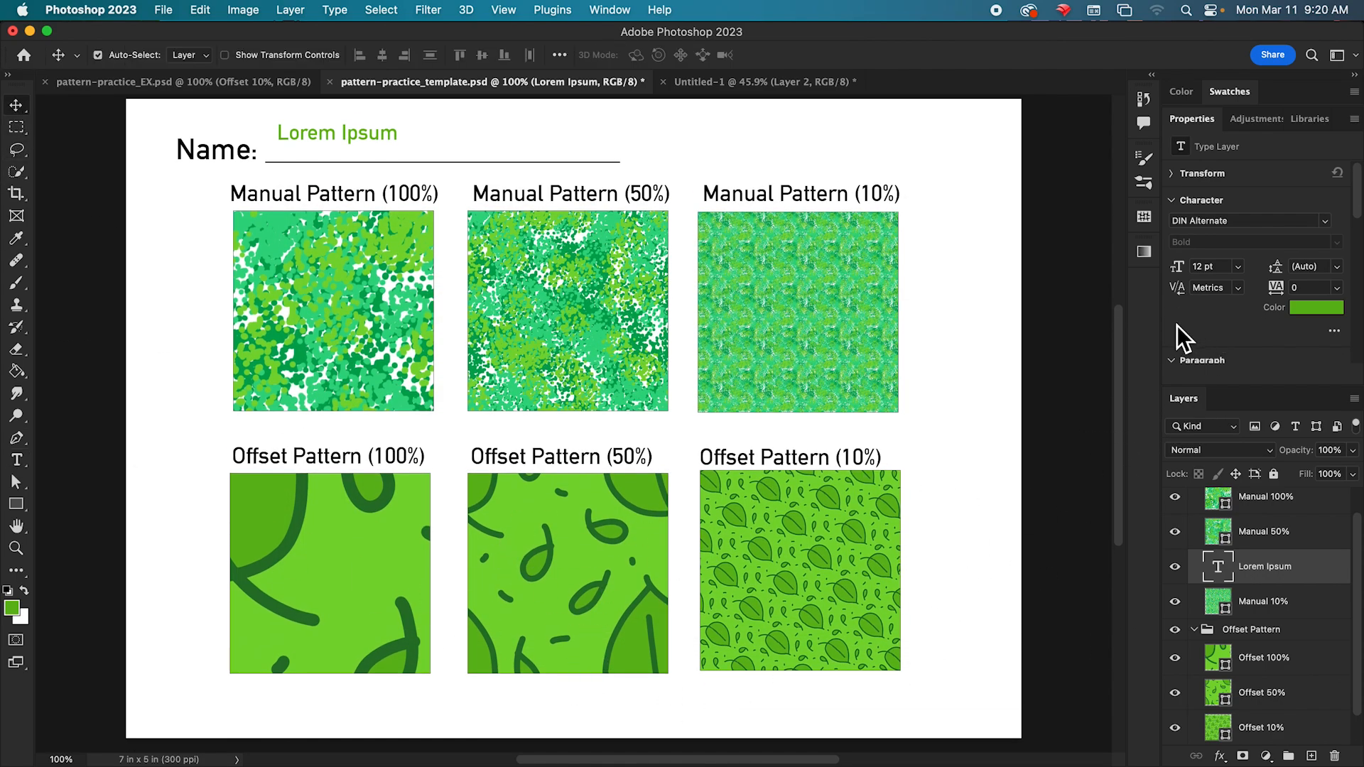
scroll(1121, 378, "up", 1)
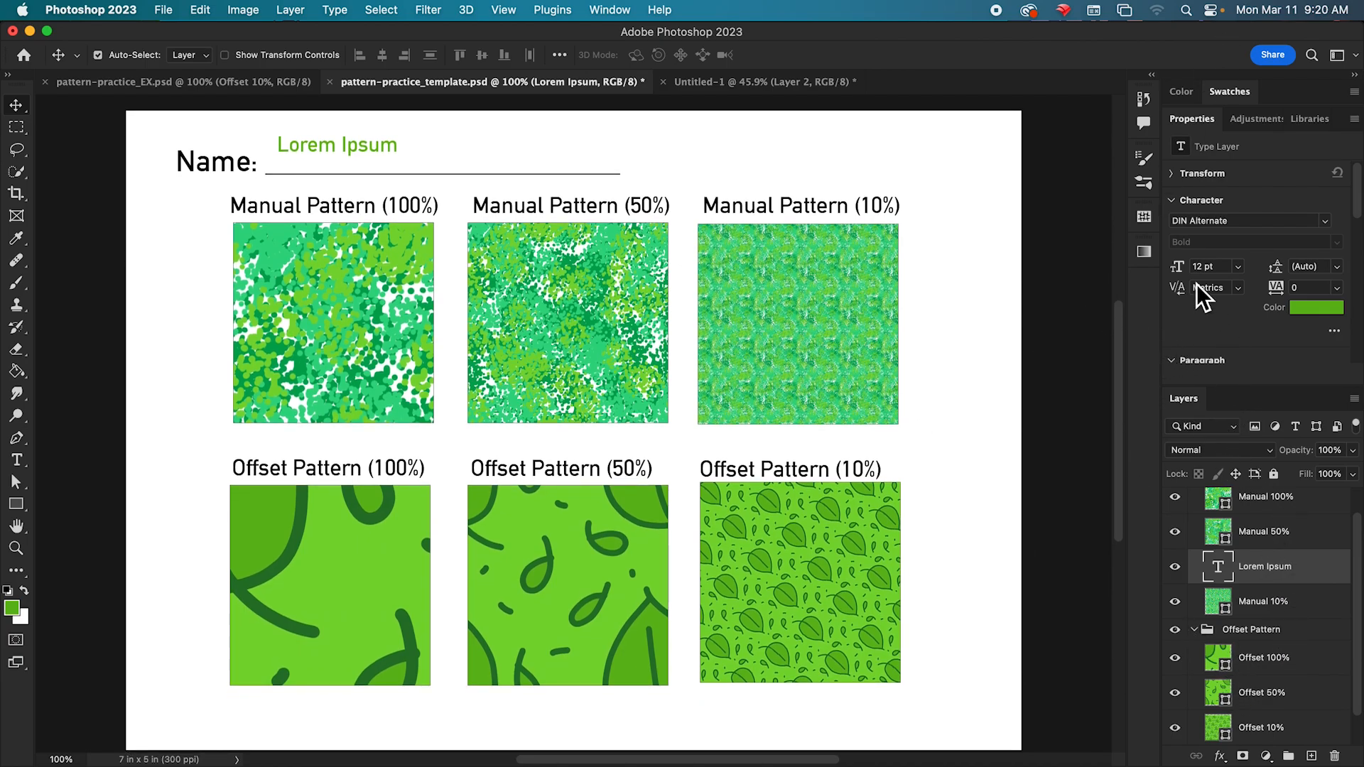
left_click(1144, 219)
left_click_drag(1046, 217, 1059, 226)
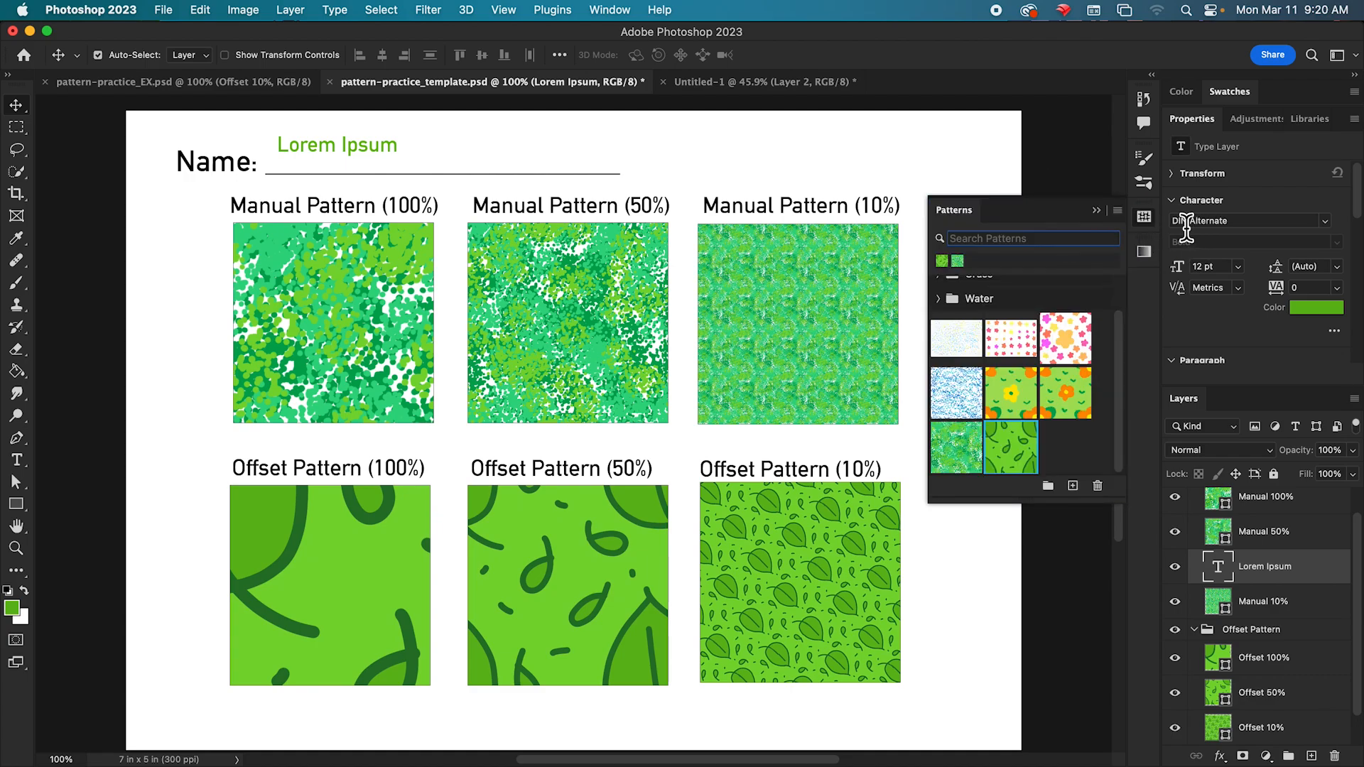
- Export the selected leaf pattern to the Documents folder as a .pat file named with the surname followed by -leaf
right_click(1021, 439)
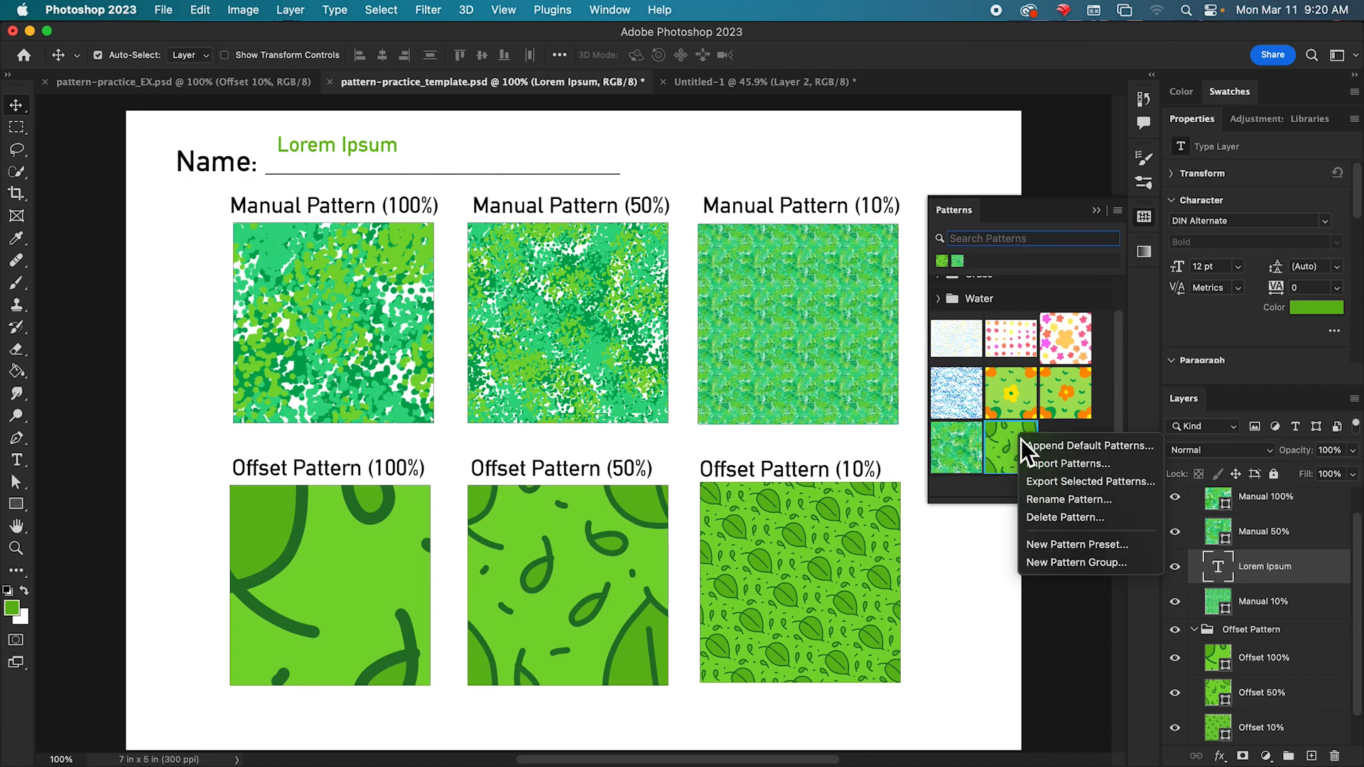
left_click(1099, 489)
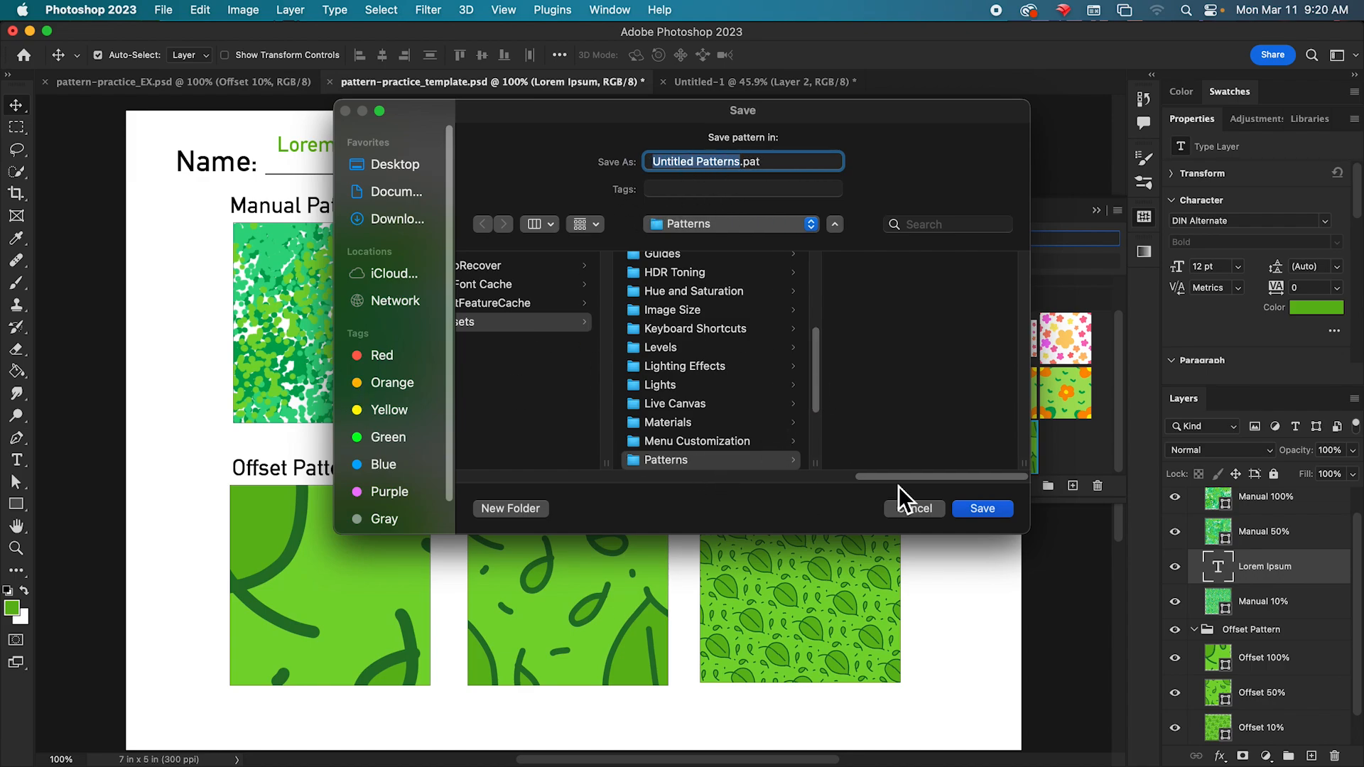
left_click_drag(822, 394, 811, 312)
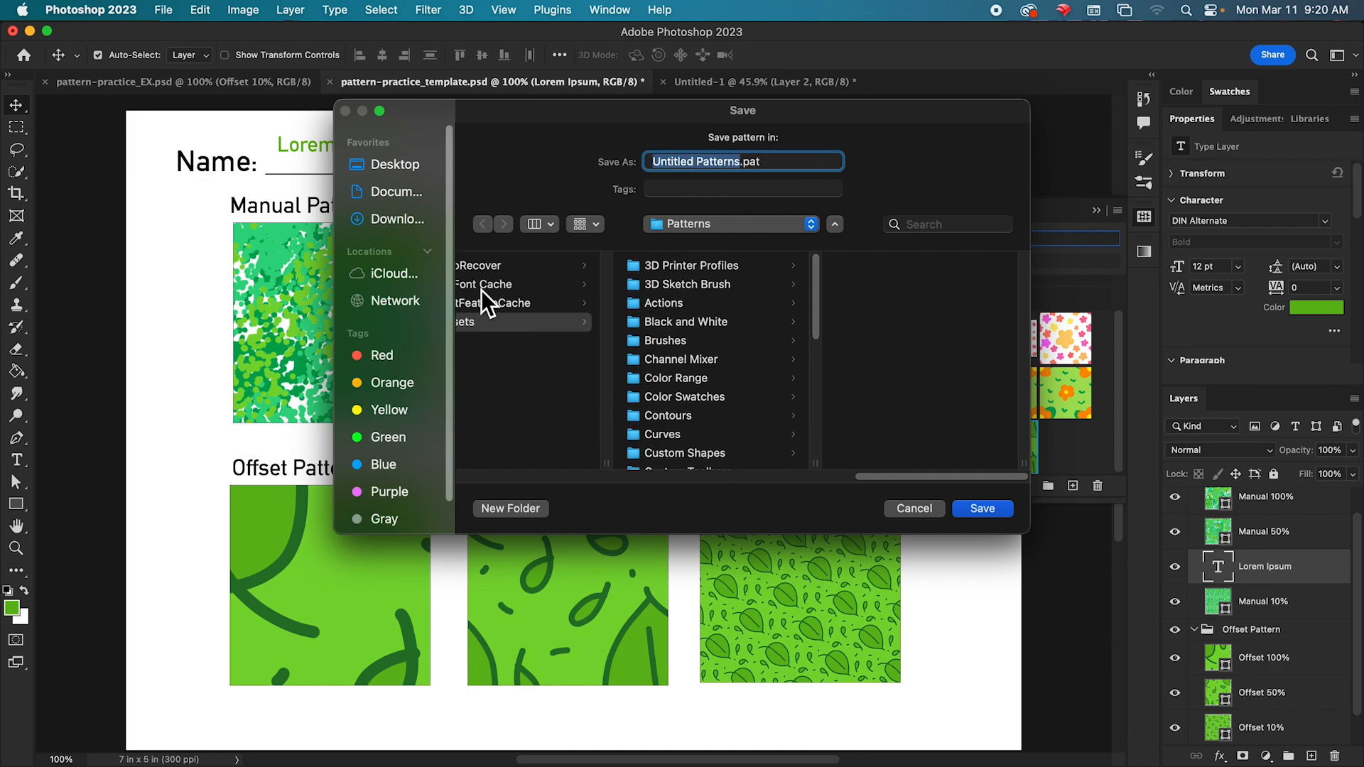
left_click(362, 193)
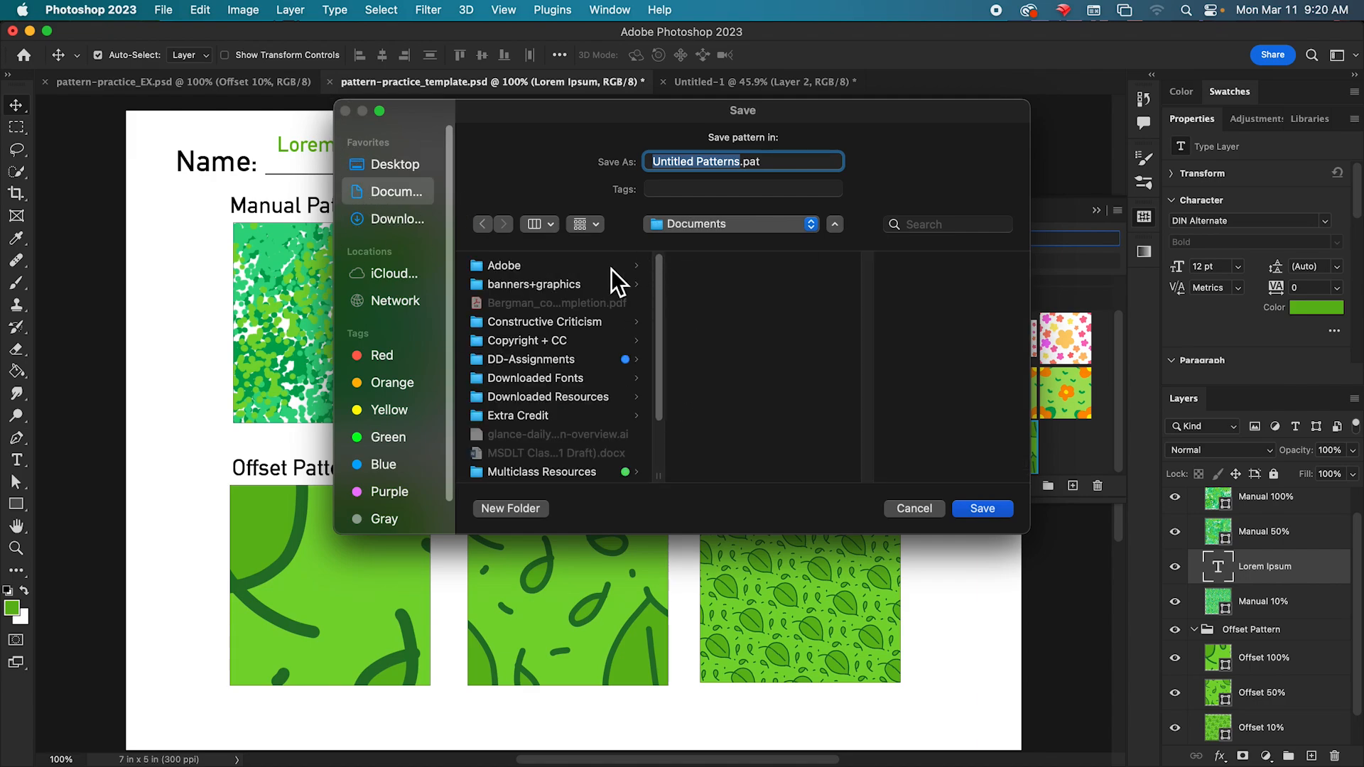
double_click(748, 162)
left_click_drag(740, 163, 600, 167)
type("bergman-l")
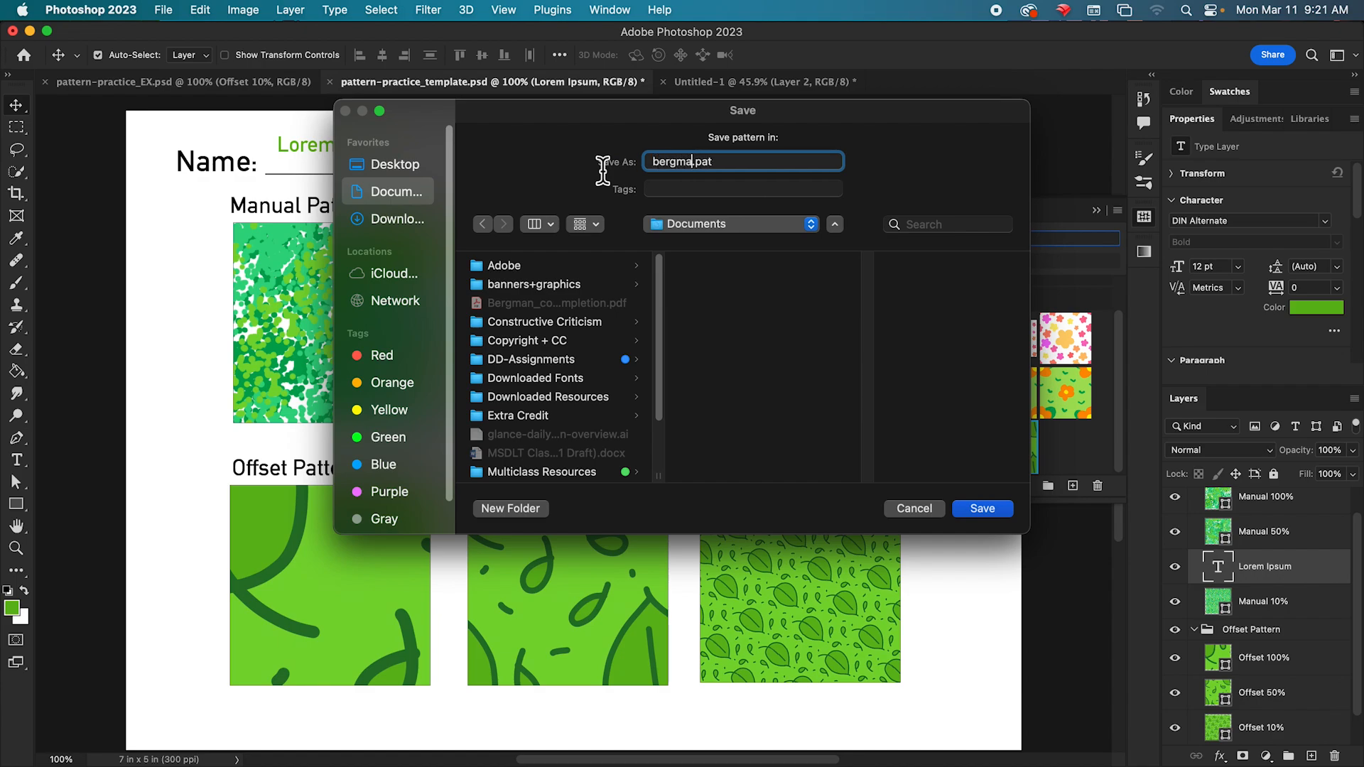
type("eaf")
left_click(999, 509)
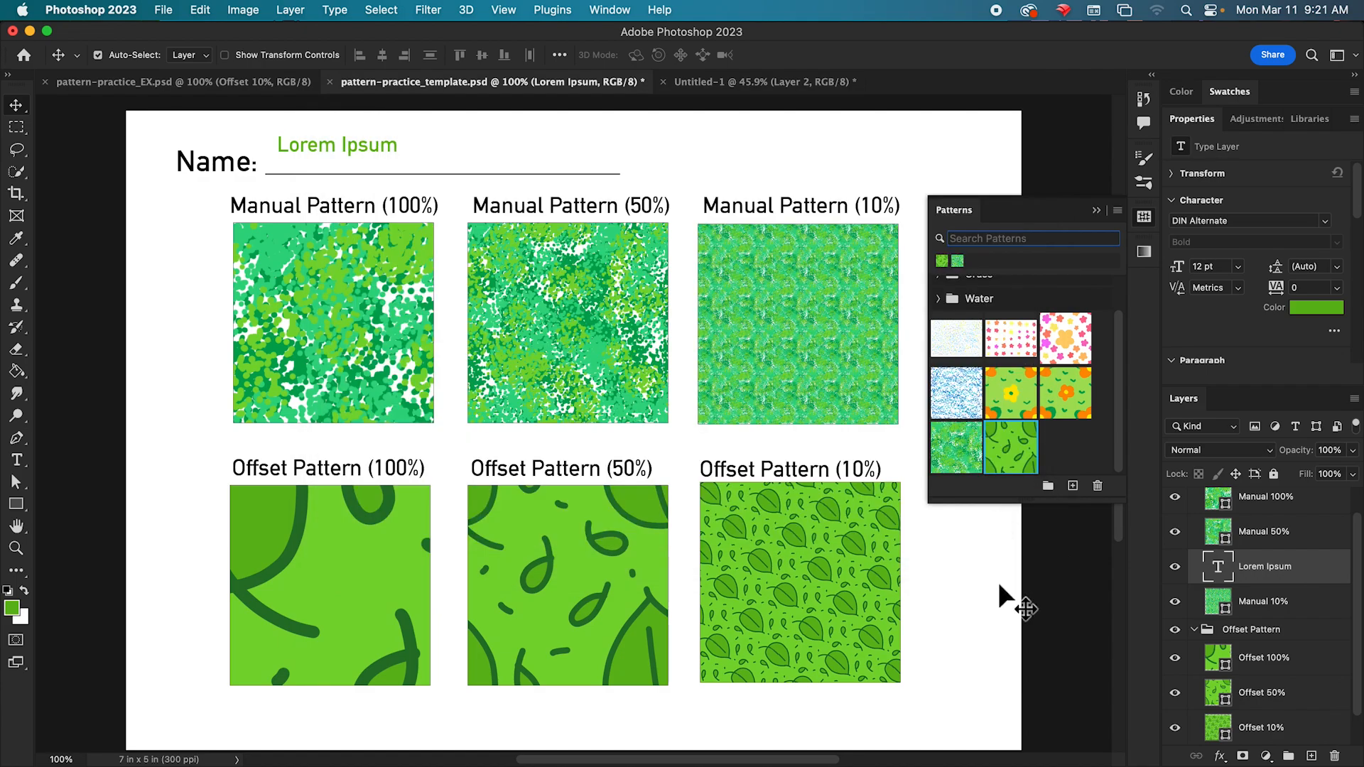